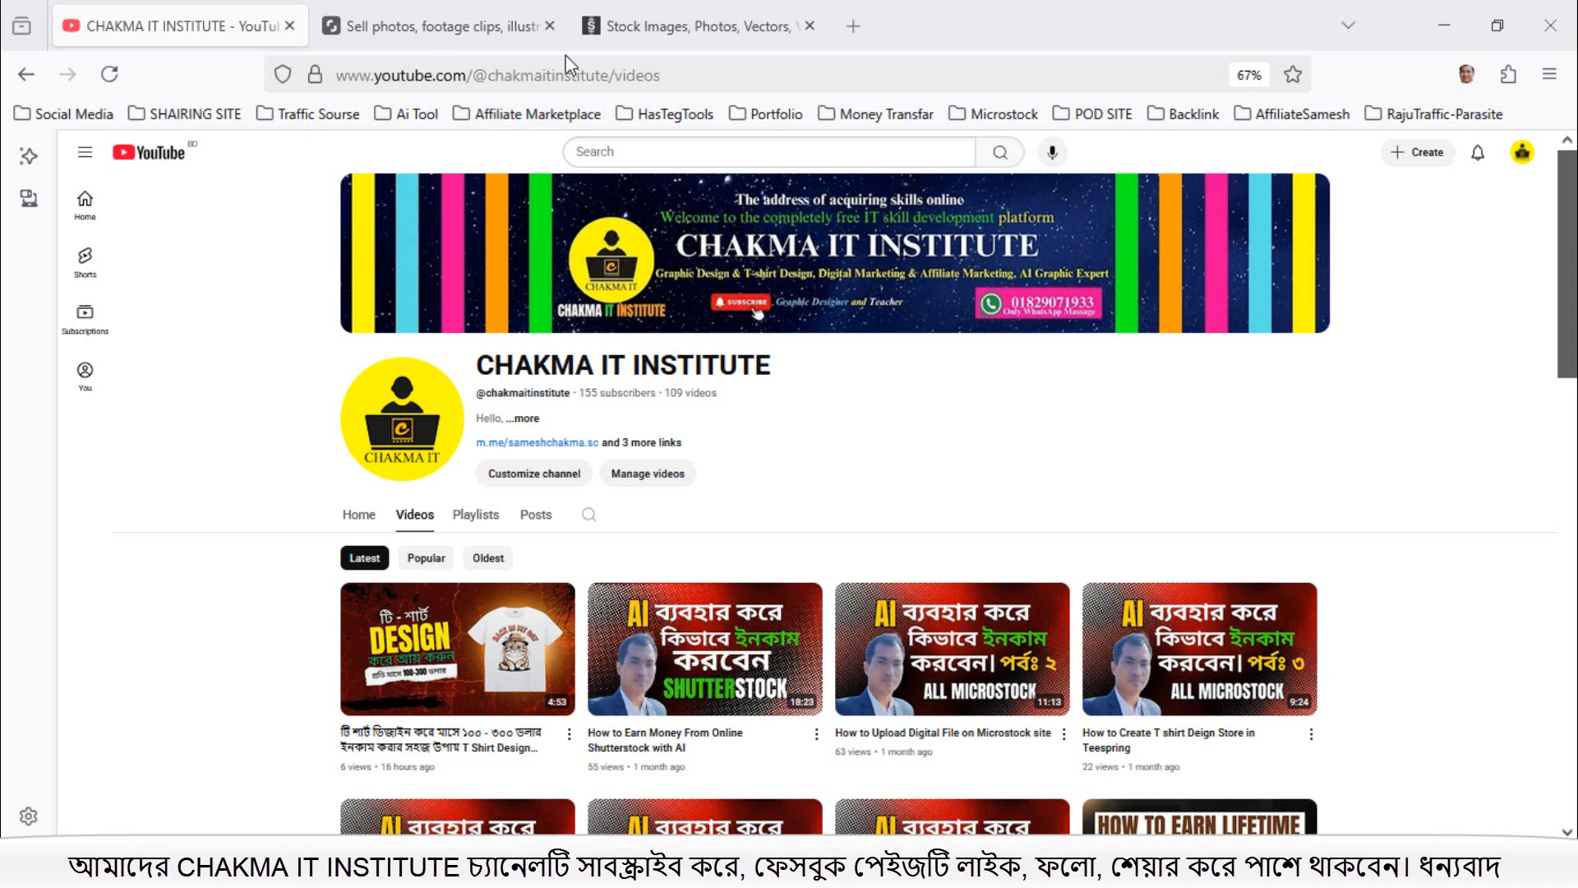
# Step: Open the Shutterstock home page and examine its content categories, featured images and curated collections
pyautogui.click(678, 33)
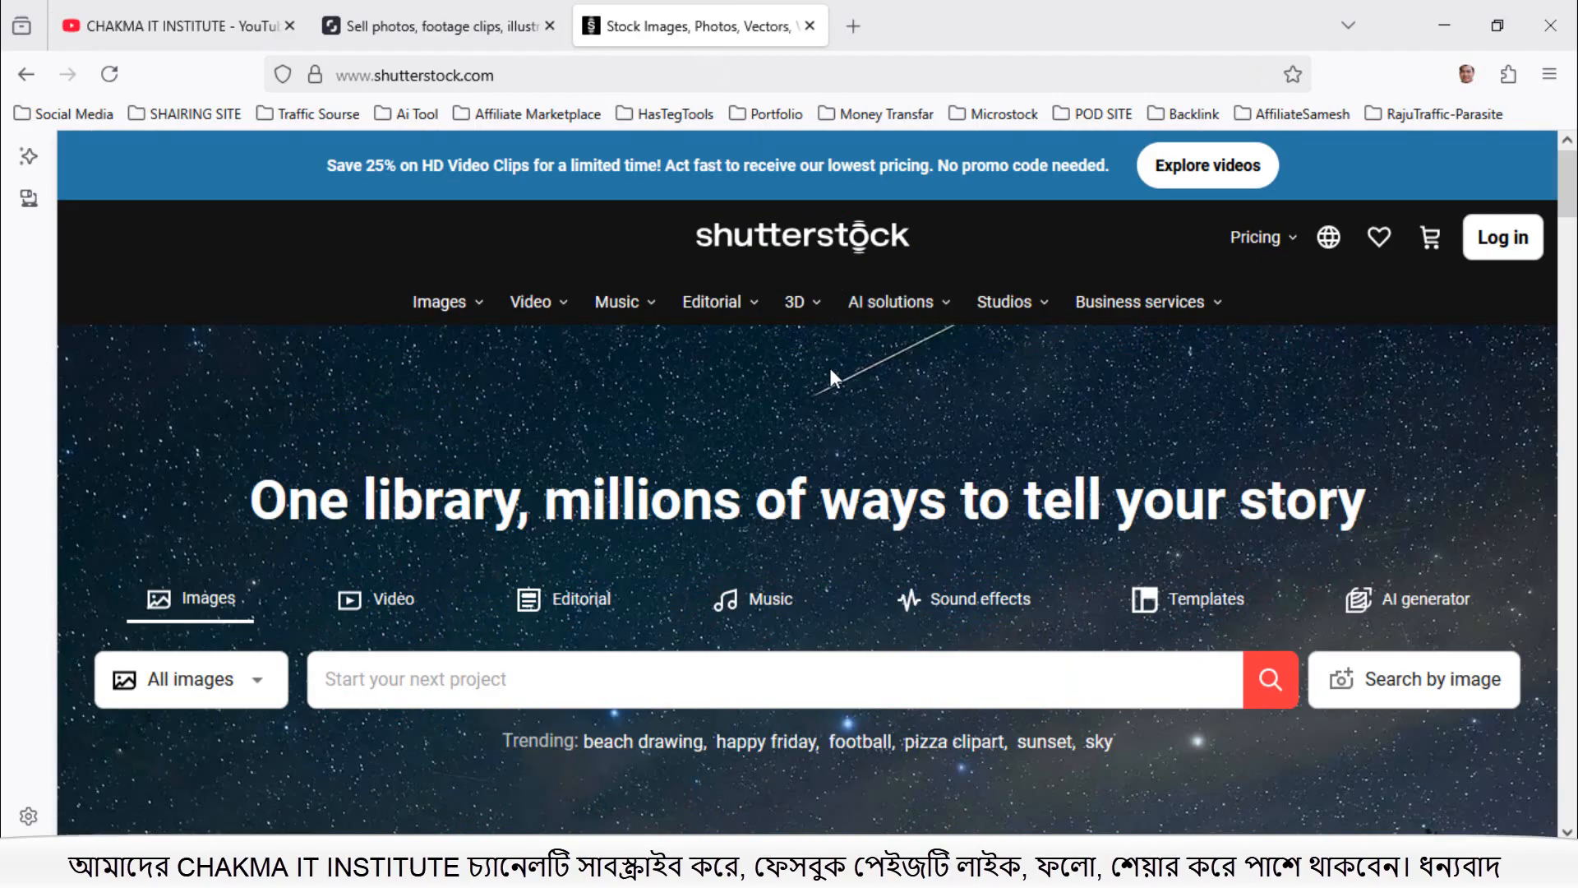
pyautogui.scroll(-10, 857, 536)
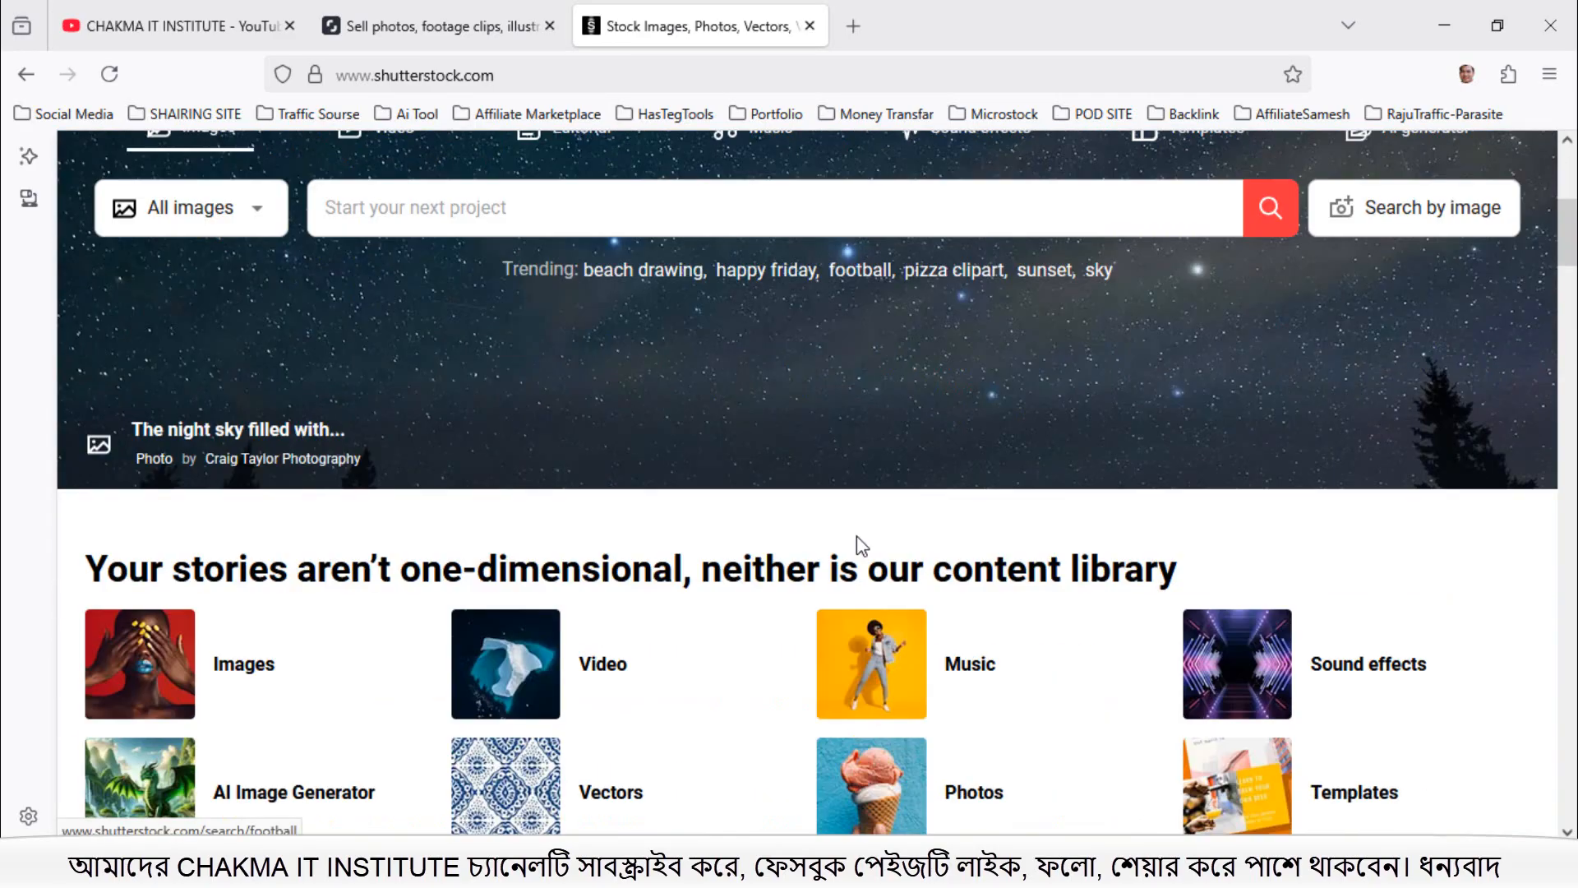
pyautogui.scroll(6, 871, 558)
pyautogui.scroll(5, 870, 559)
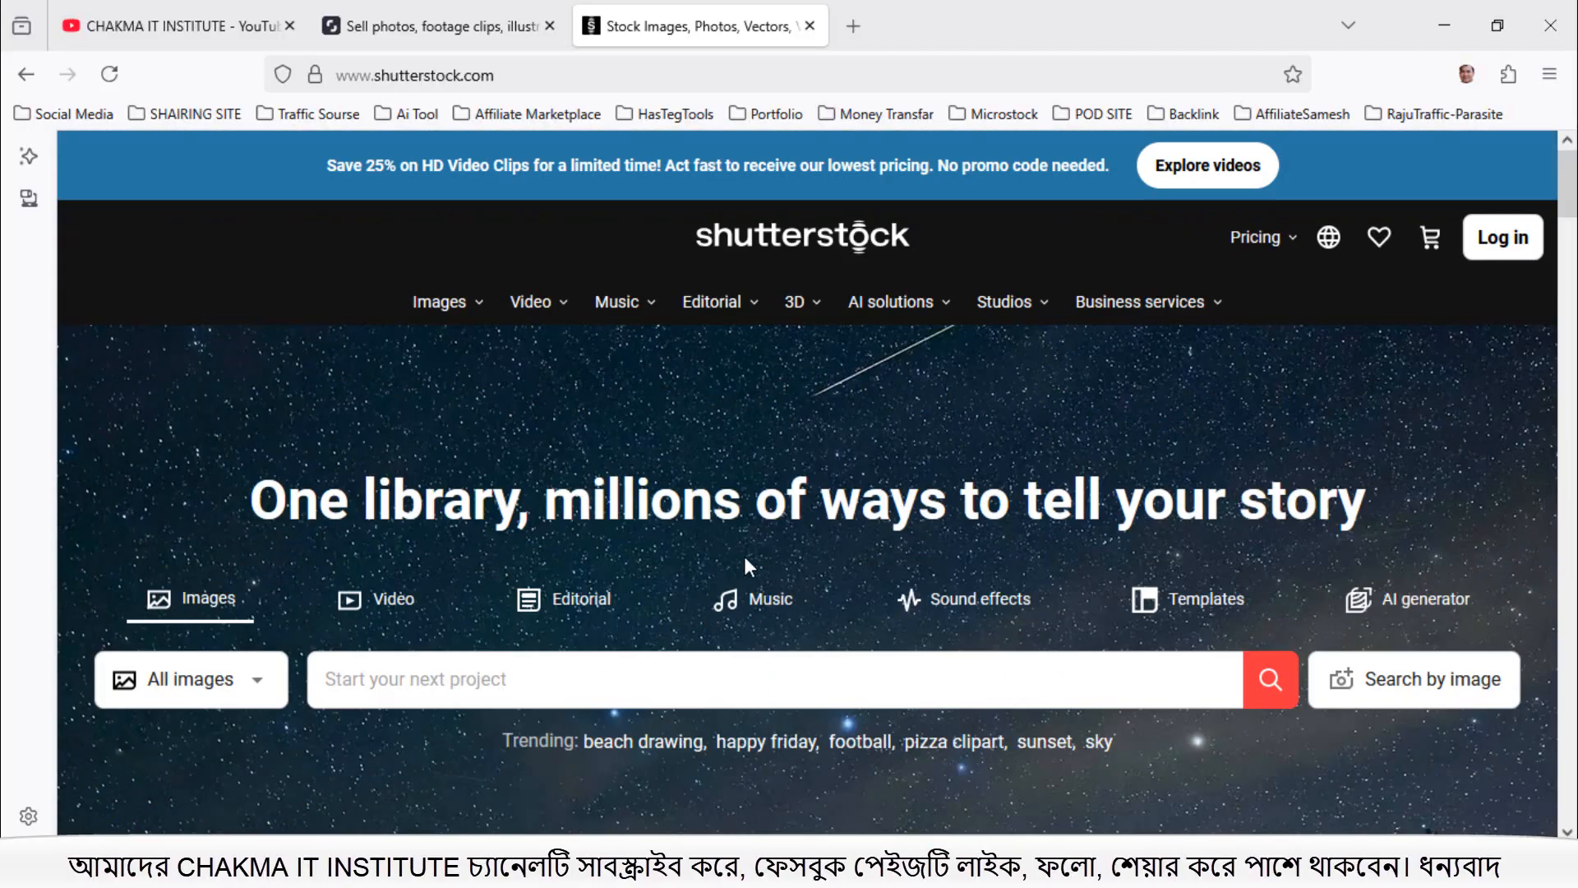
pyautogui.scroll(-5, 769, 557)
pyautogui.scroll(5, 1083, 527)
pyautogui.scroll(-2, 1190, 462)
pyautogui.scroll(2, 1268, 430)
pyautogui.scroll(-20, 777, 545)
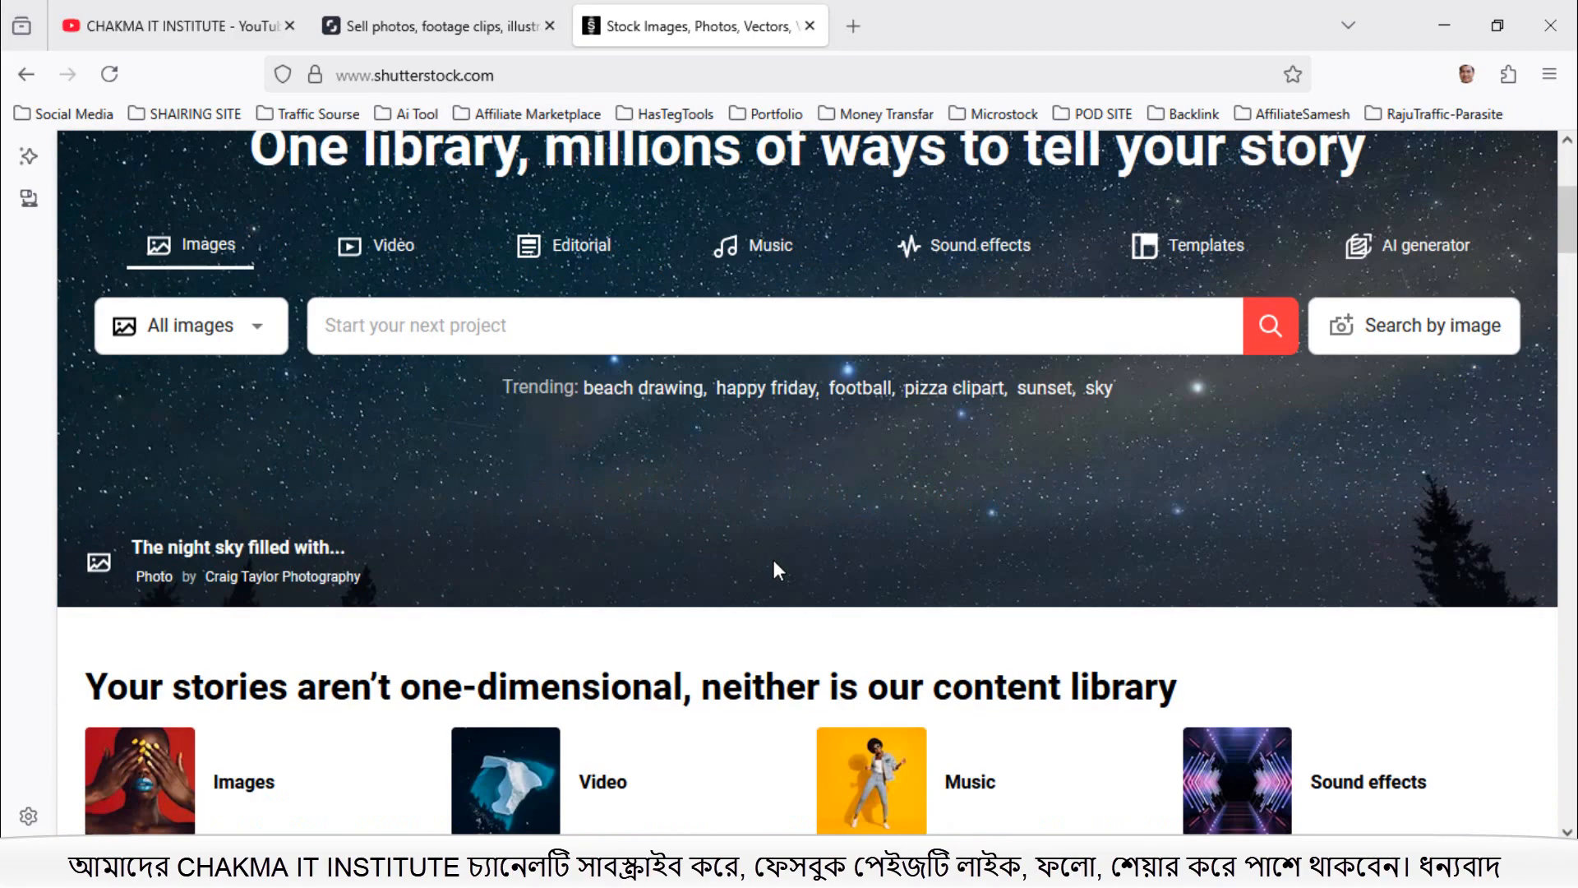
pyautogui.scroll(-10, 856, 705)
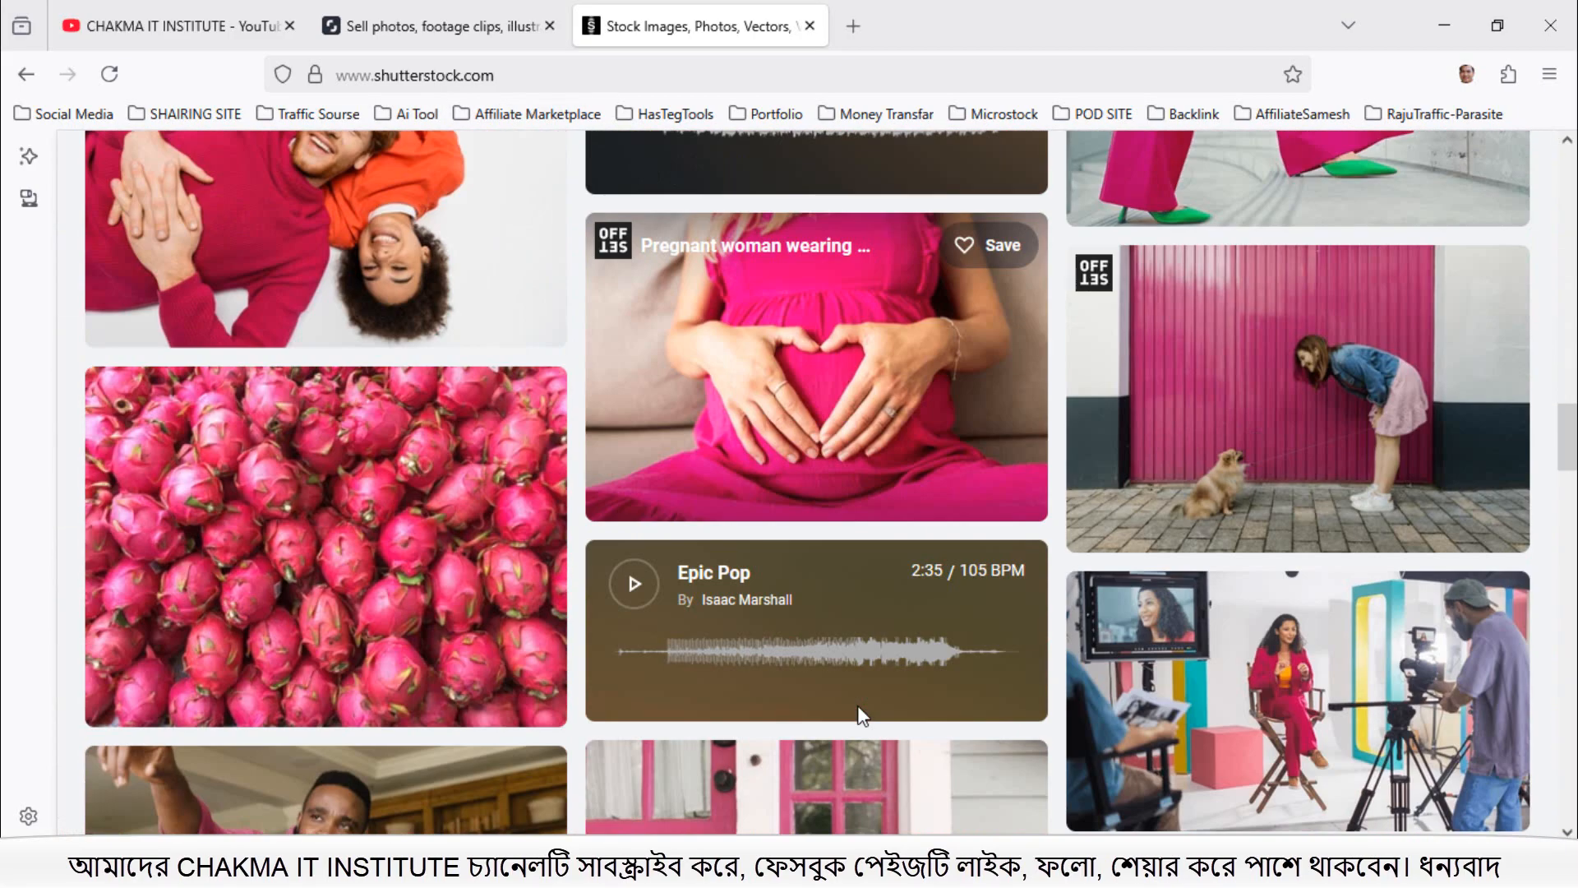
pyautogui.scroll(-8, 860, 720)
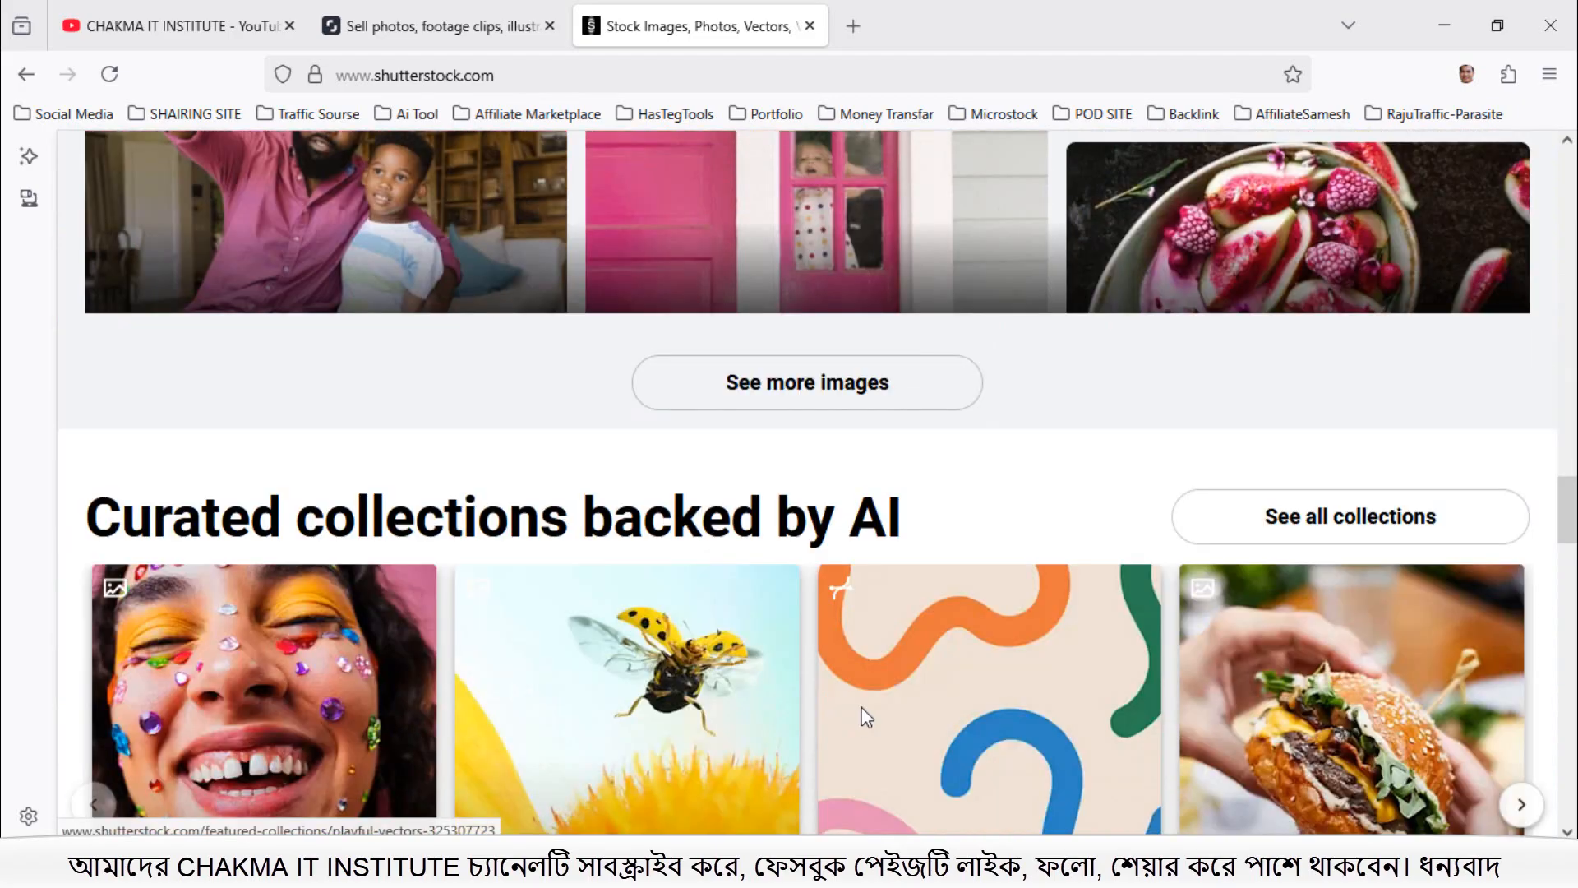
pyautogui.scroll(-3, 935, 692)
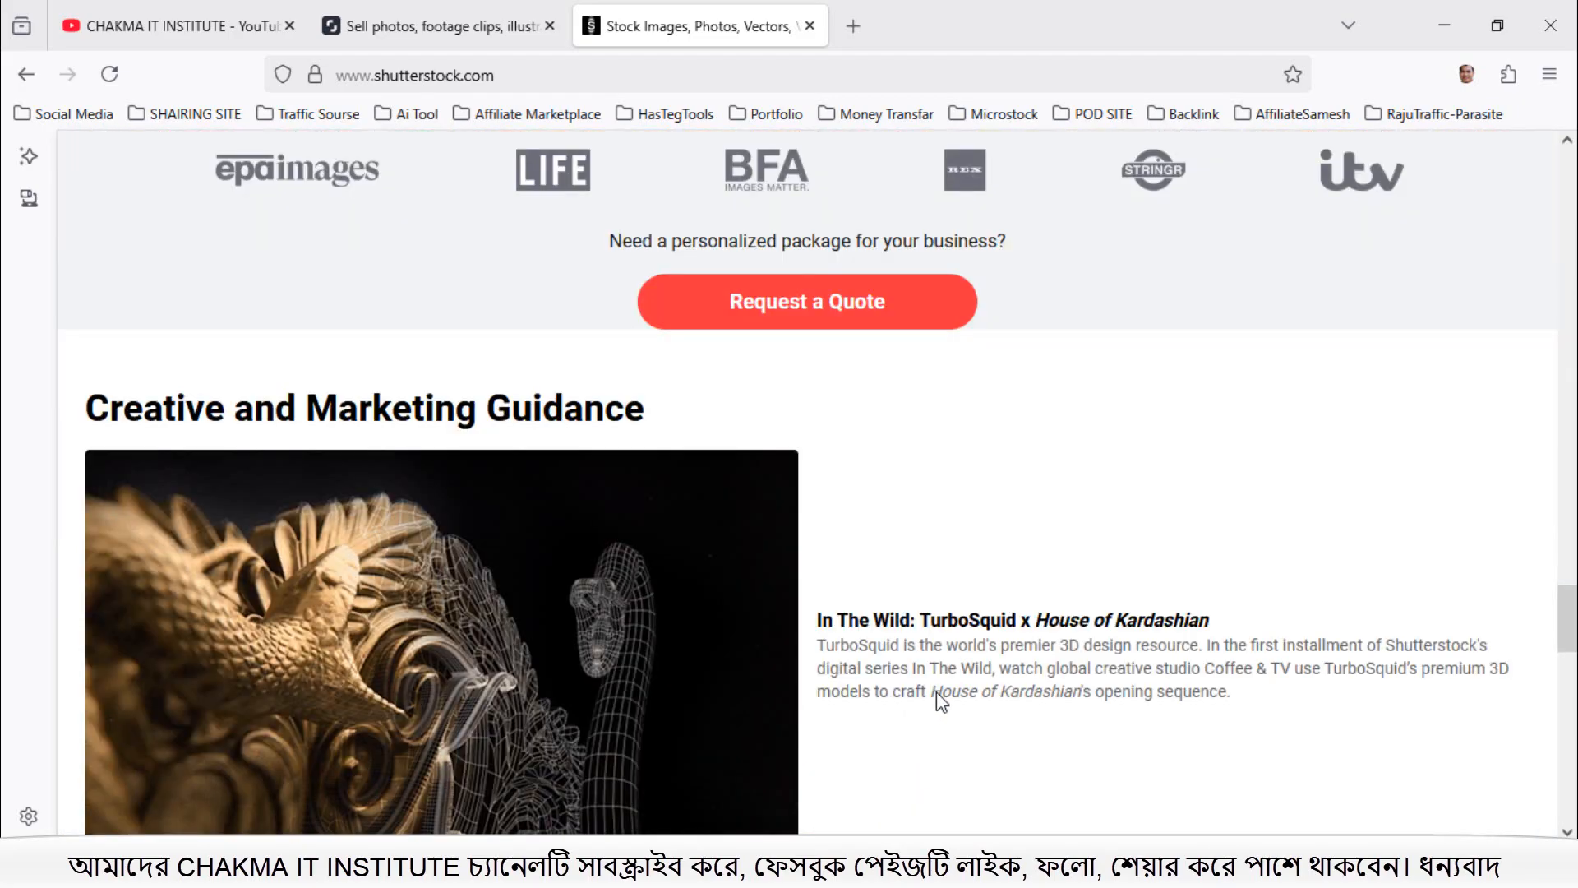
pyautogui.scroll(15, 1061, 483)
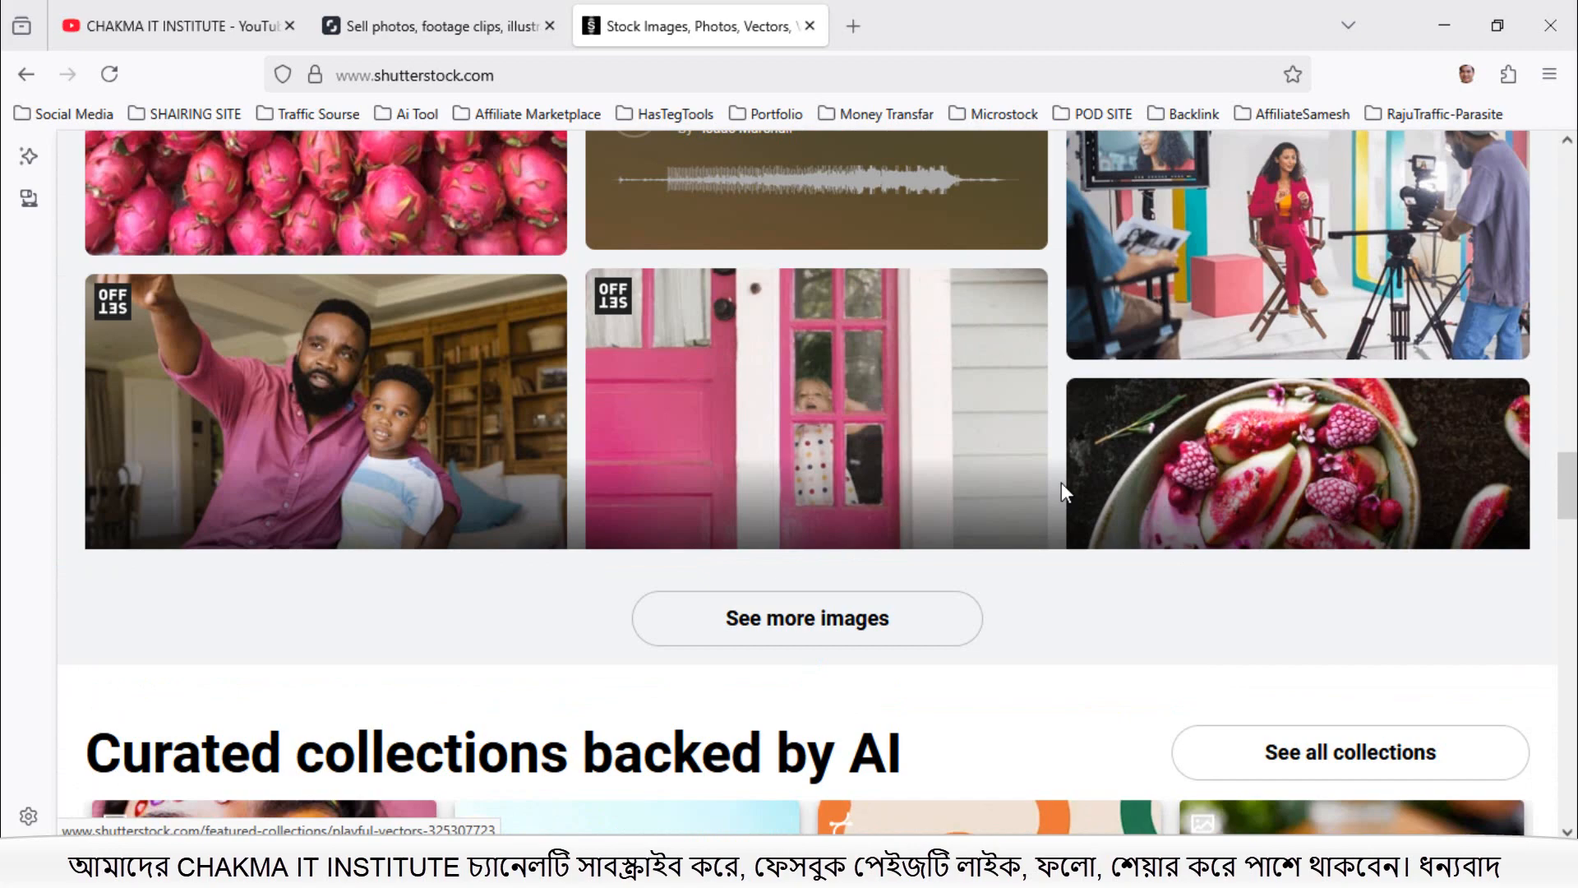
pyautogui.scroll(12, 1062, 482)
pyautogui.scroll(6, 1066, 492)
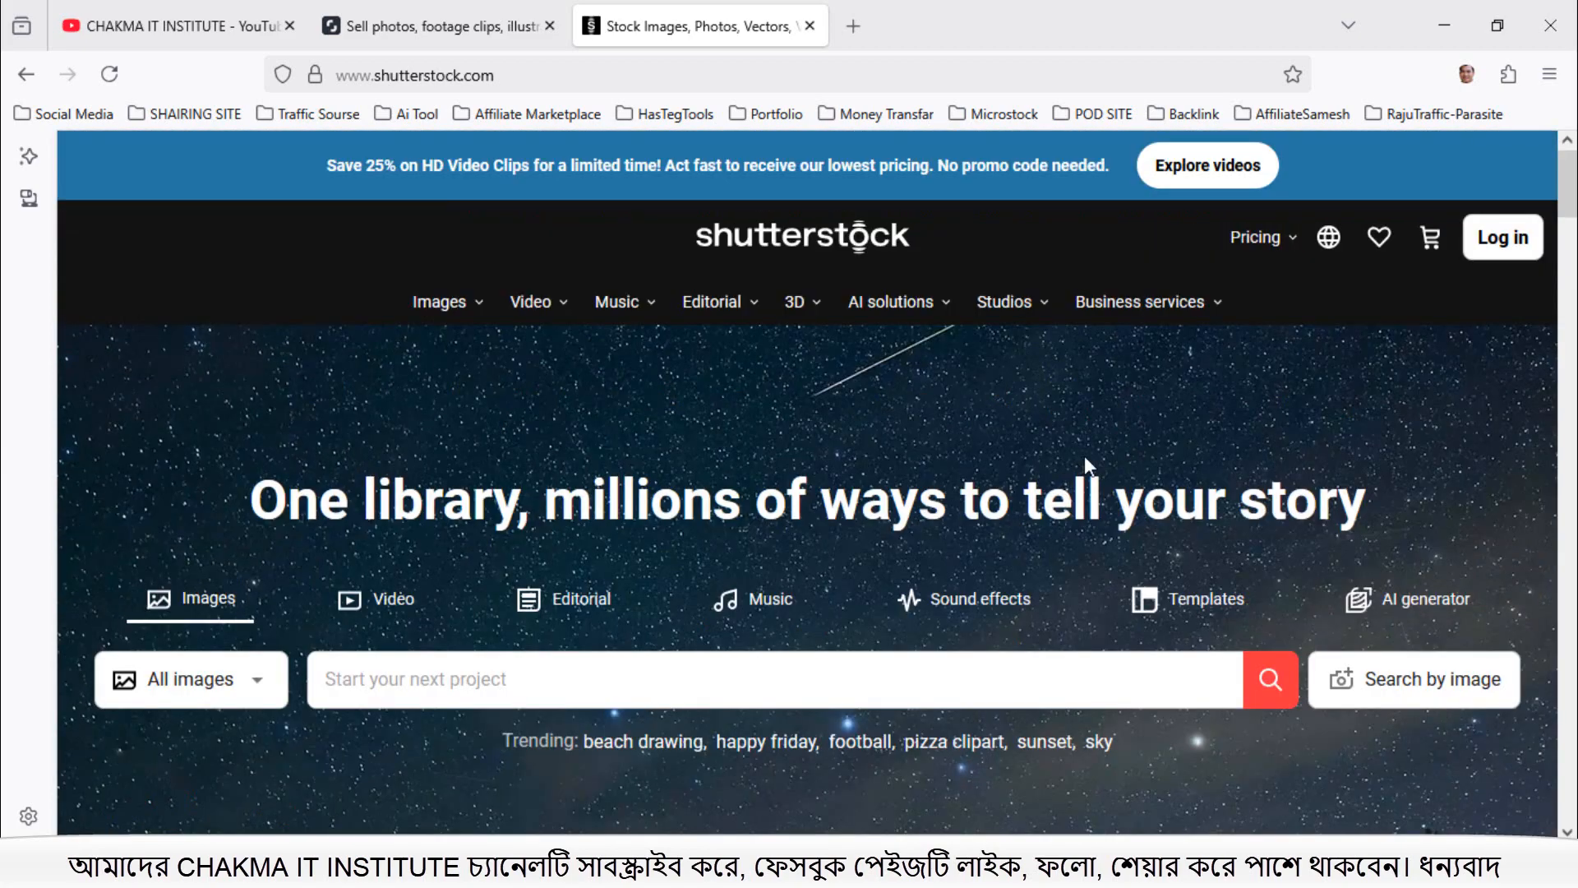
# Step: Open the Shutterstock contributor site and look over its landing page about becoming a contributor
pyautogui.click(474, 41)
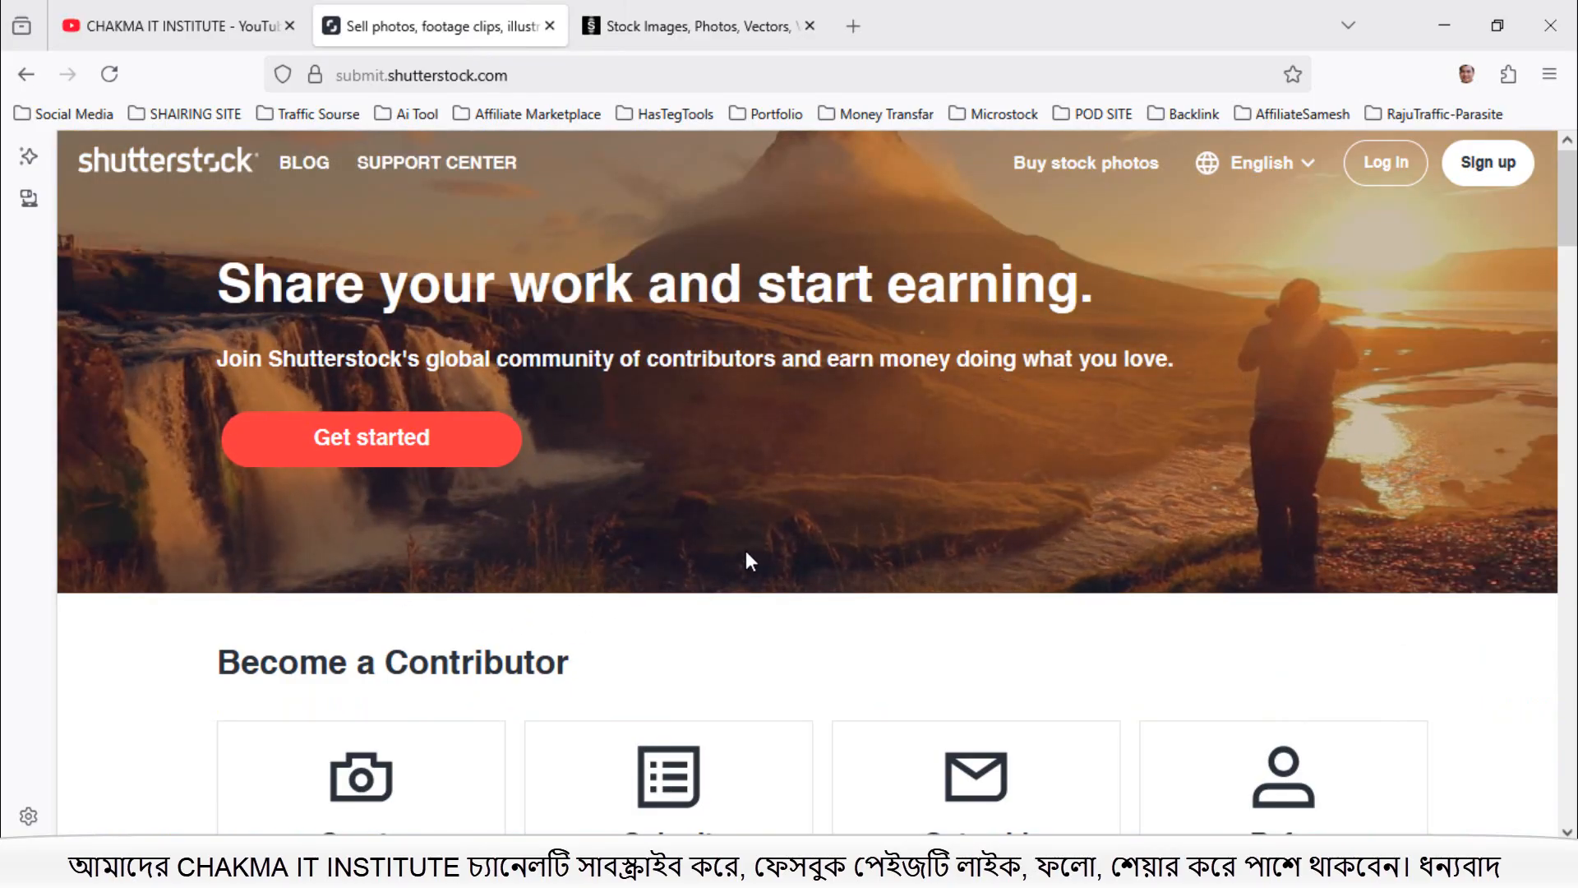
pyautogui.scroll(-4, 746, 560)
pyautogui.scroll(4, 748, 559)
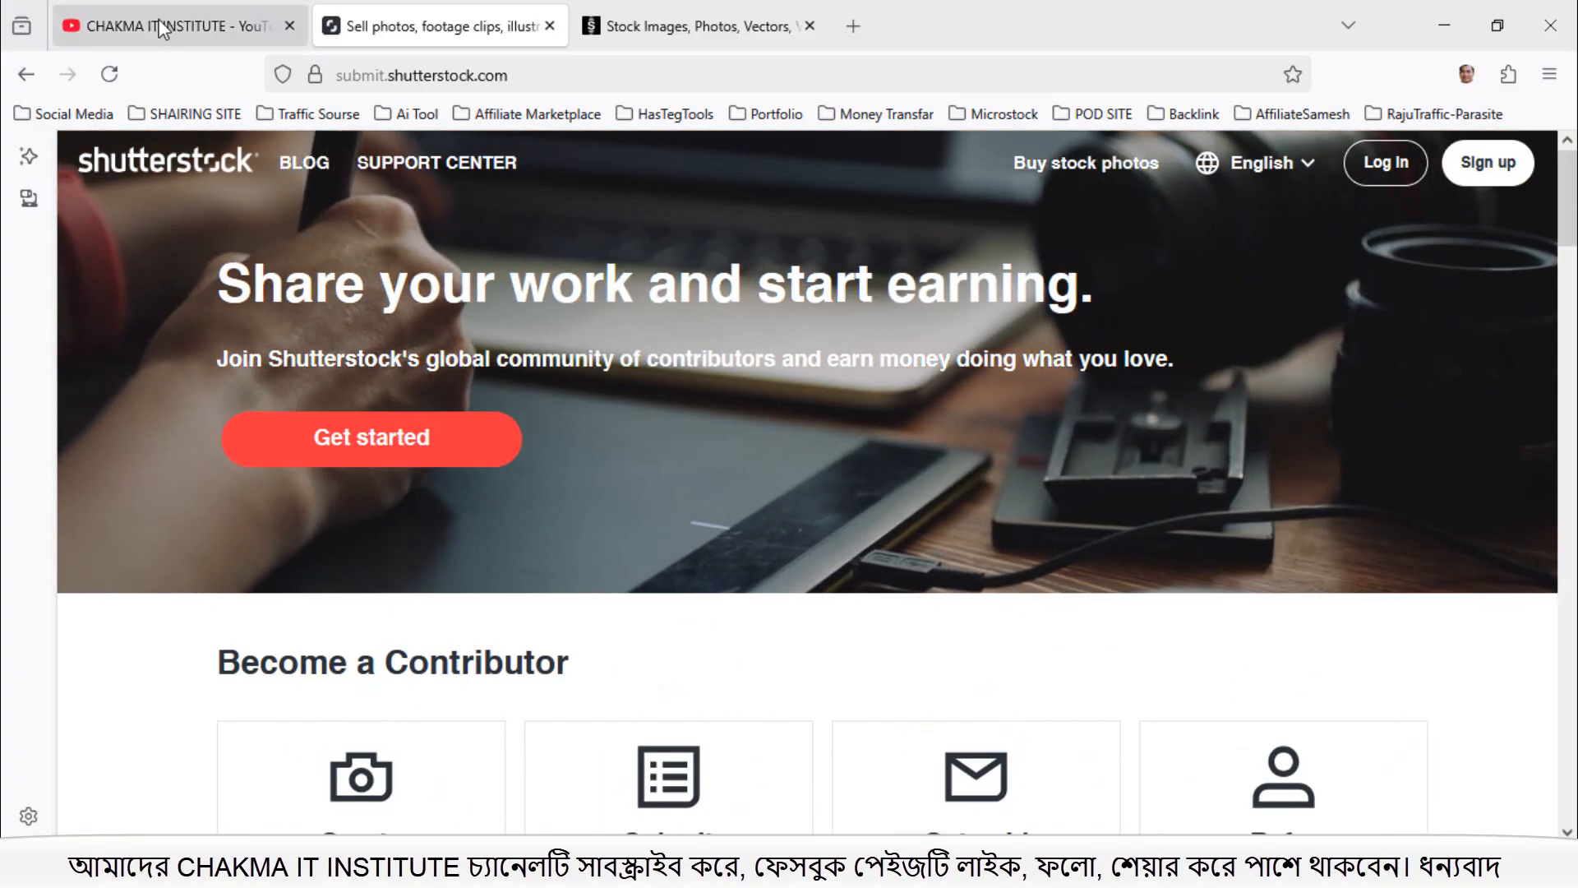
pyautogui.click(170, 26)
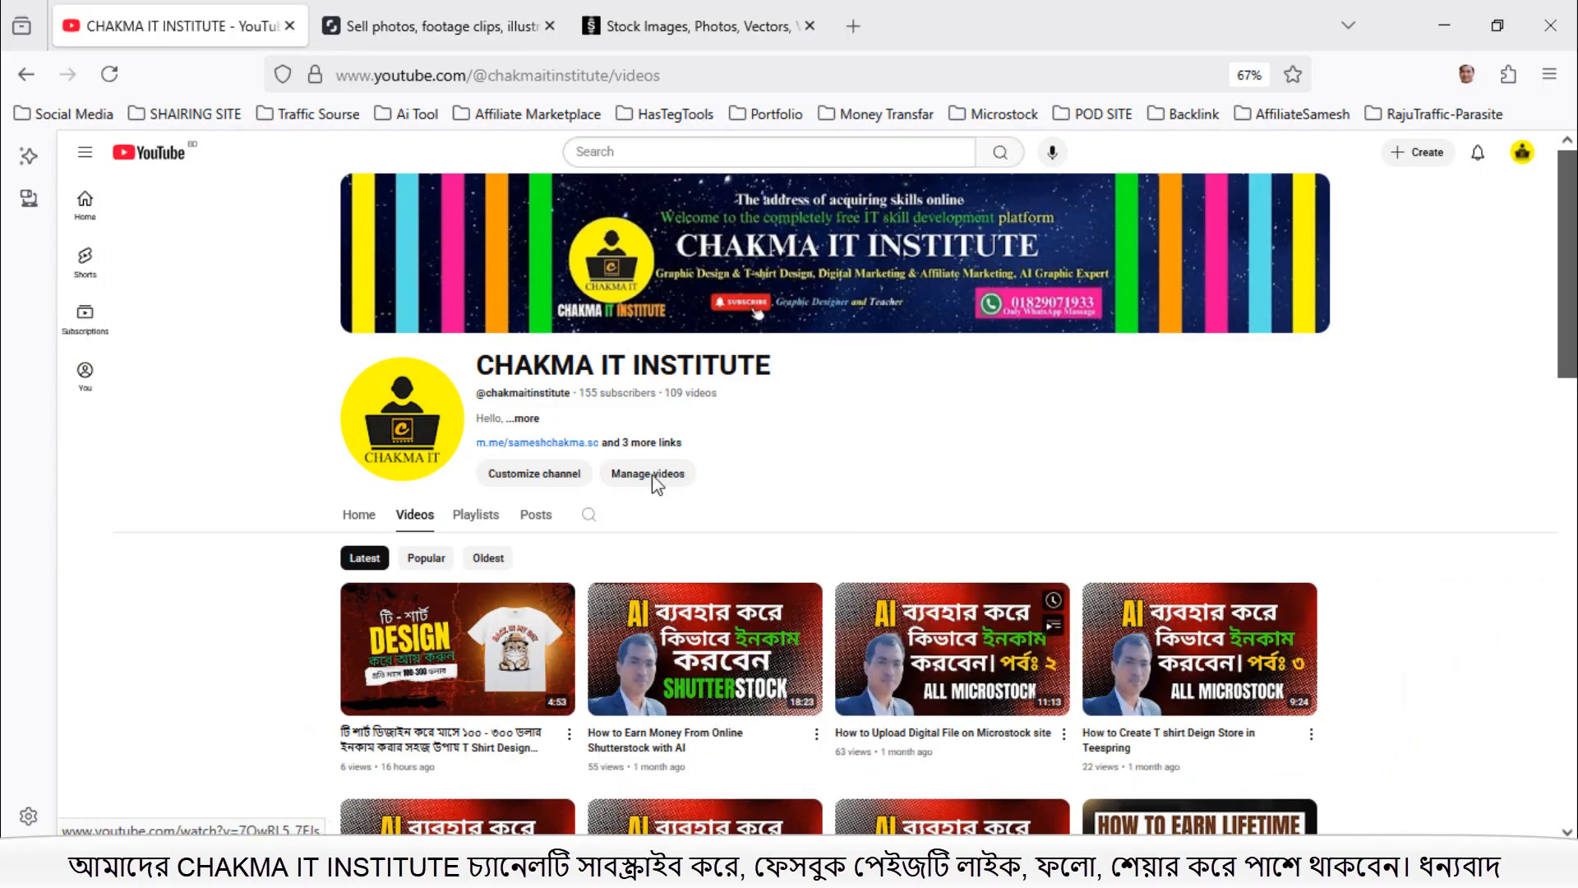
pyautogui.click(469, 33)
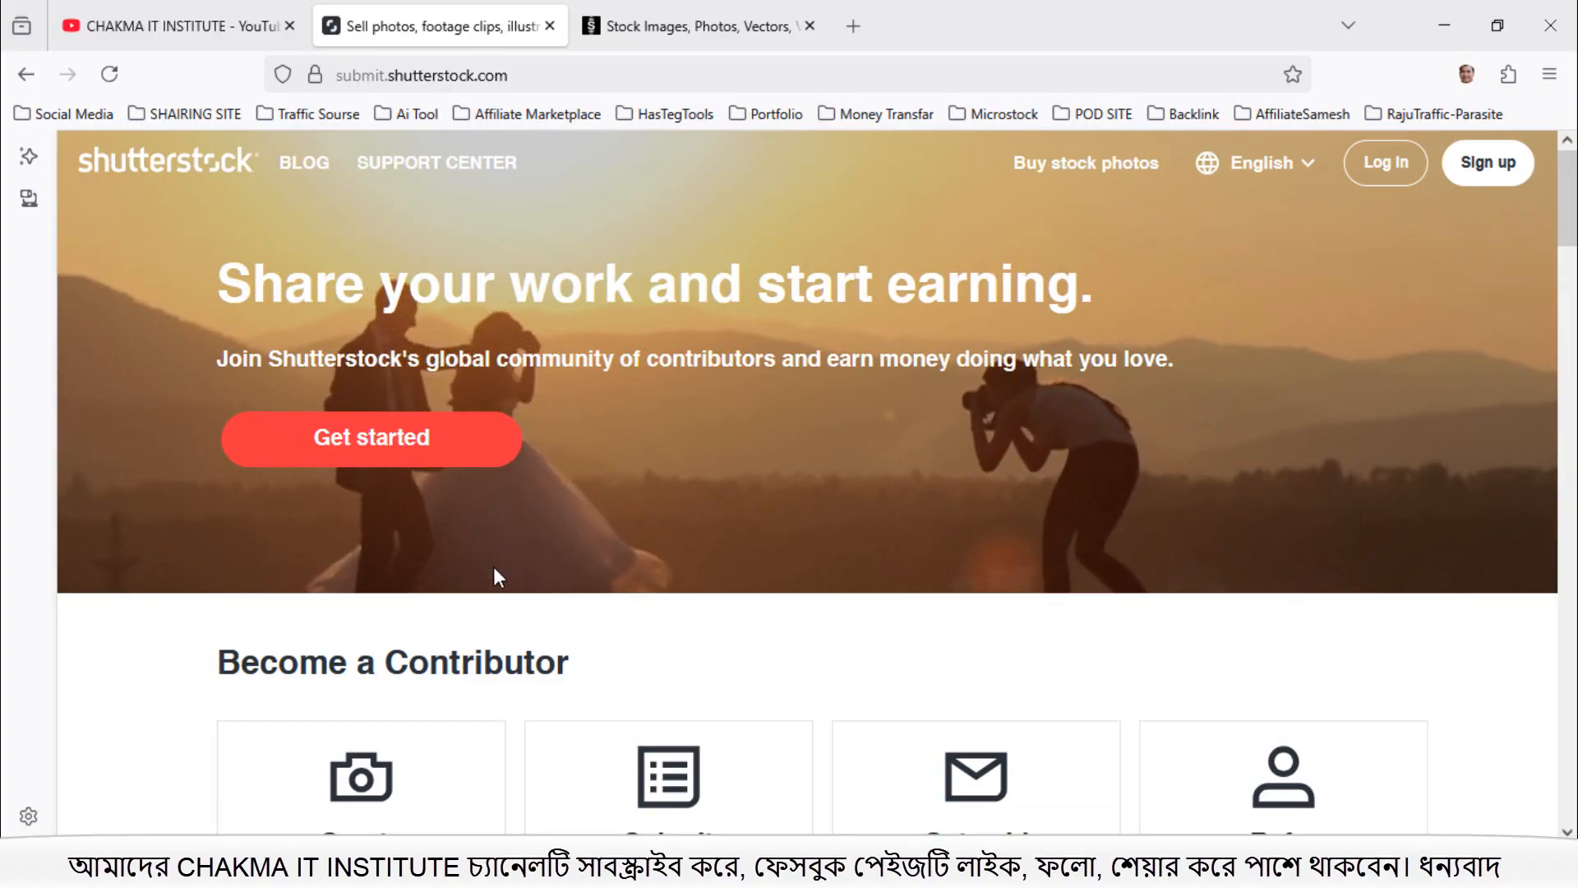
pyautogui.scroll(-10, 674, 635)
pyautogui.scroll(8, 676, 645)
pyautogui.scroll(3, 674, 638)
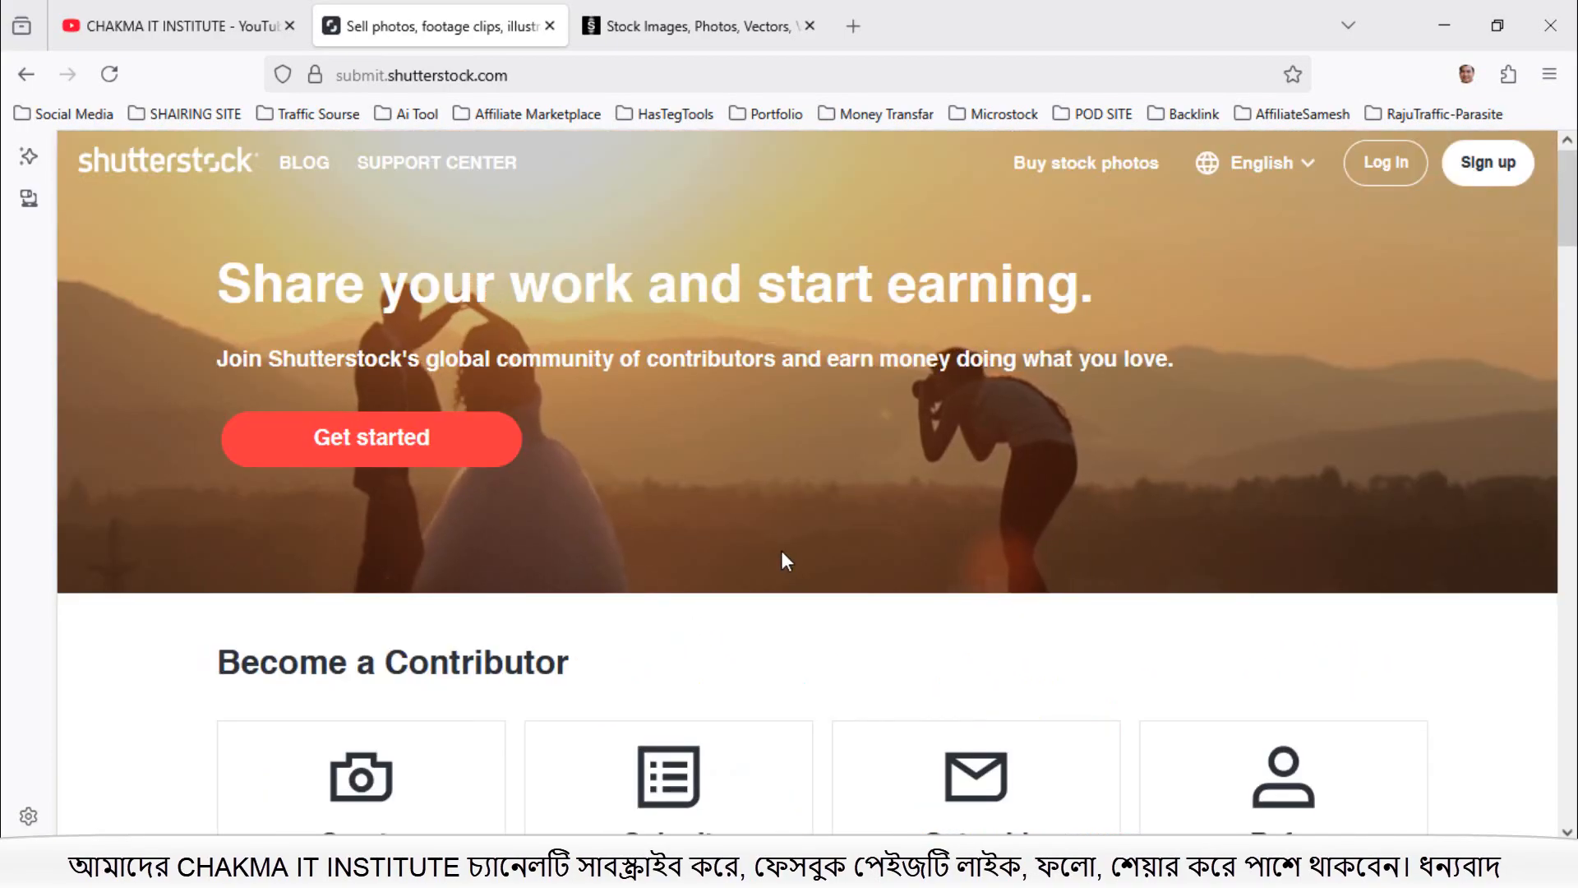
pyautogui.scroll(-12, 616, 625)
pyautogui.scroll(12, 802, 686)
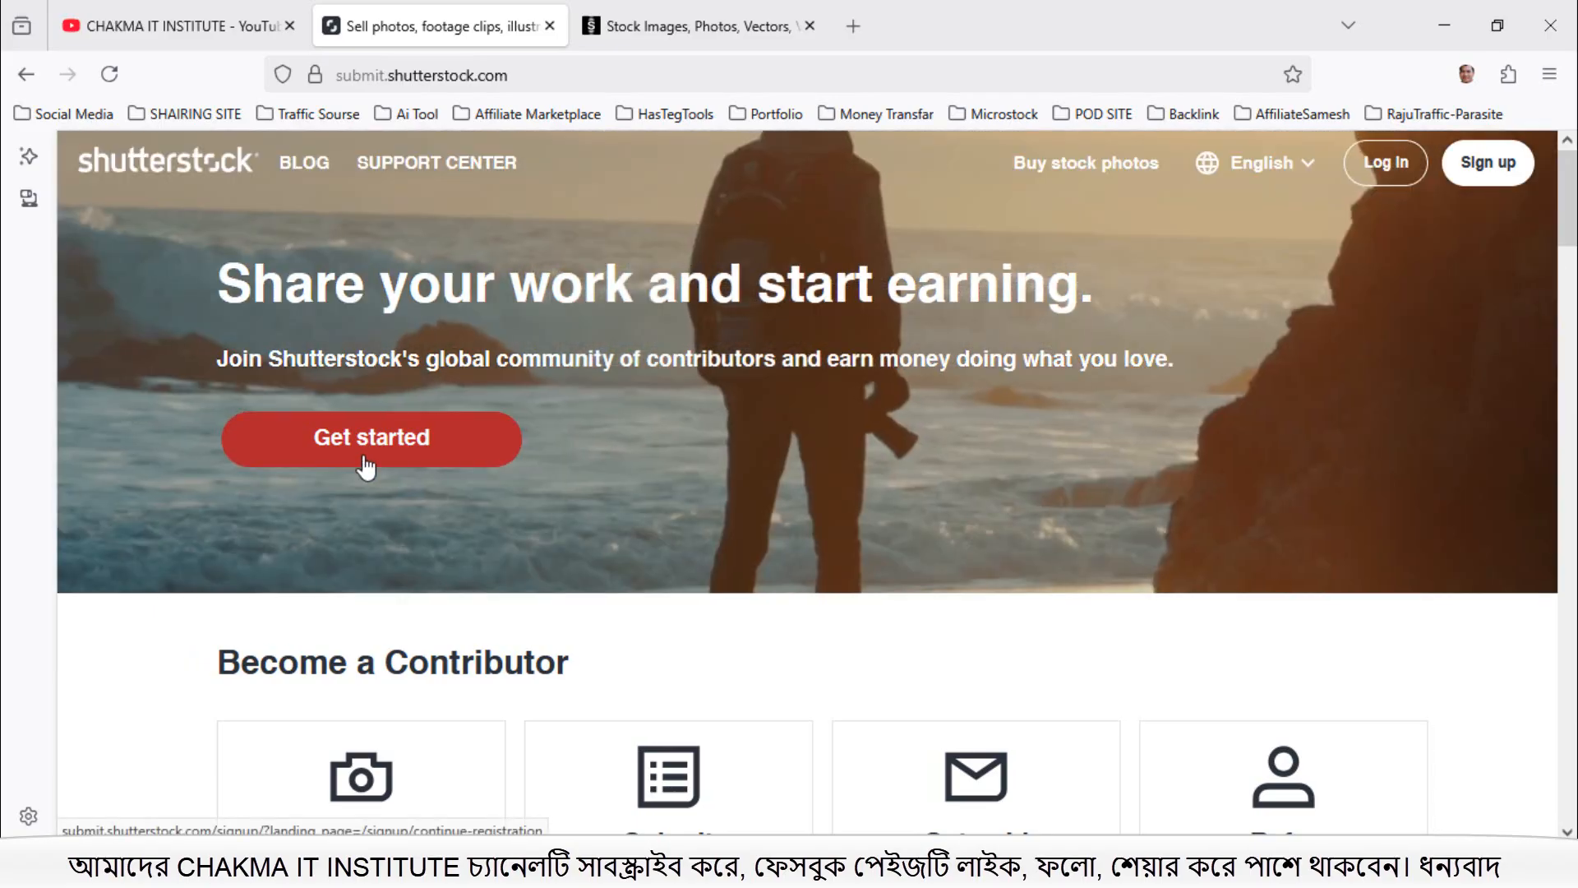
# Step: Open the free contributor account sign-up form and review its required fields
pyautogui.click(366, 466)
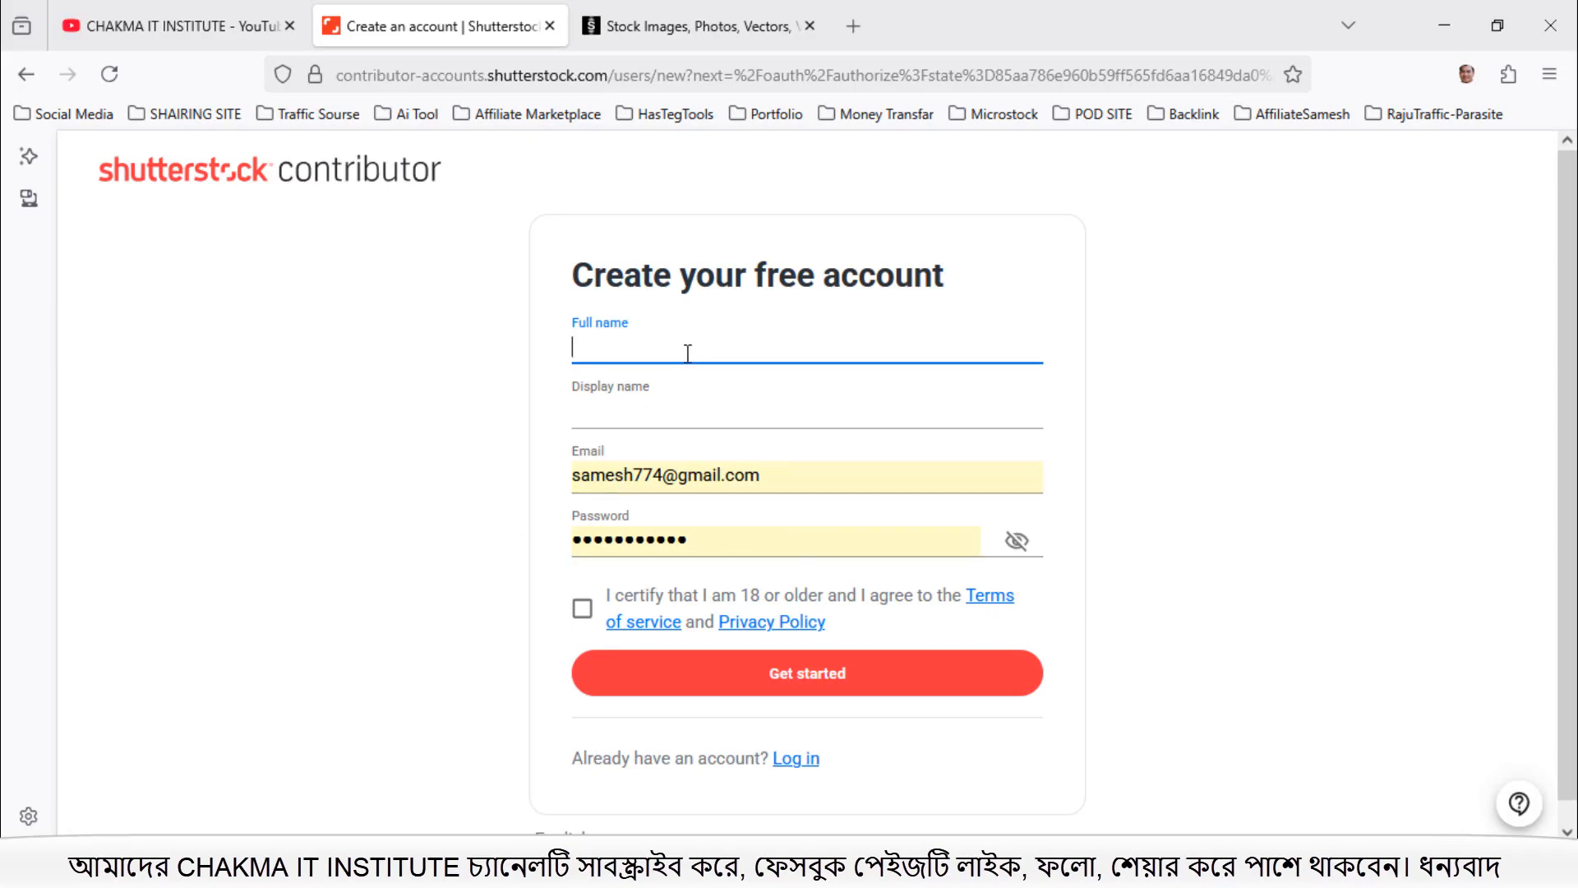
pyautogui.scroll(-1, 681, 406)
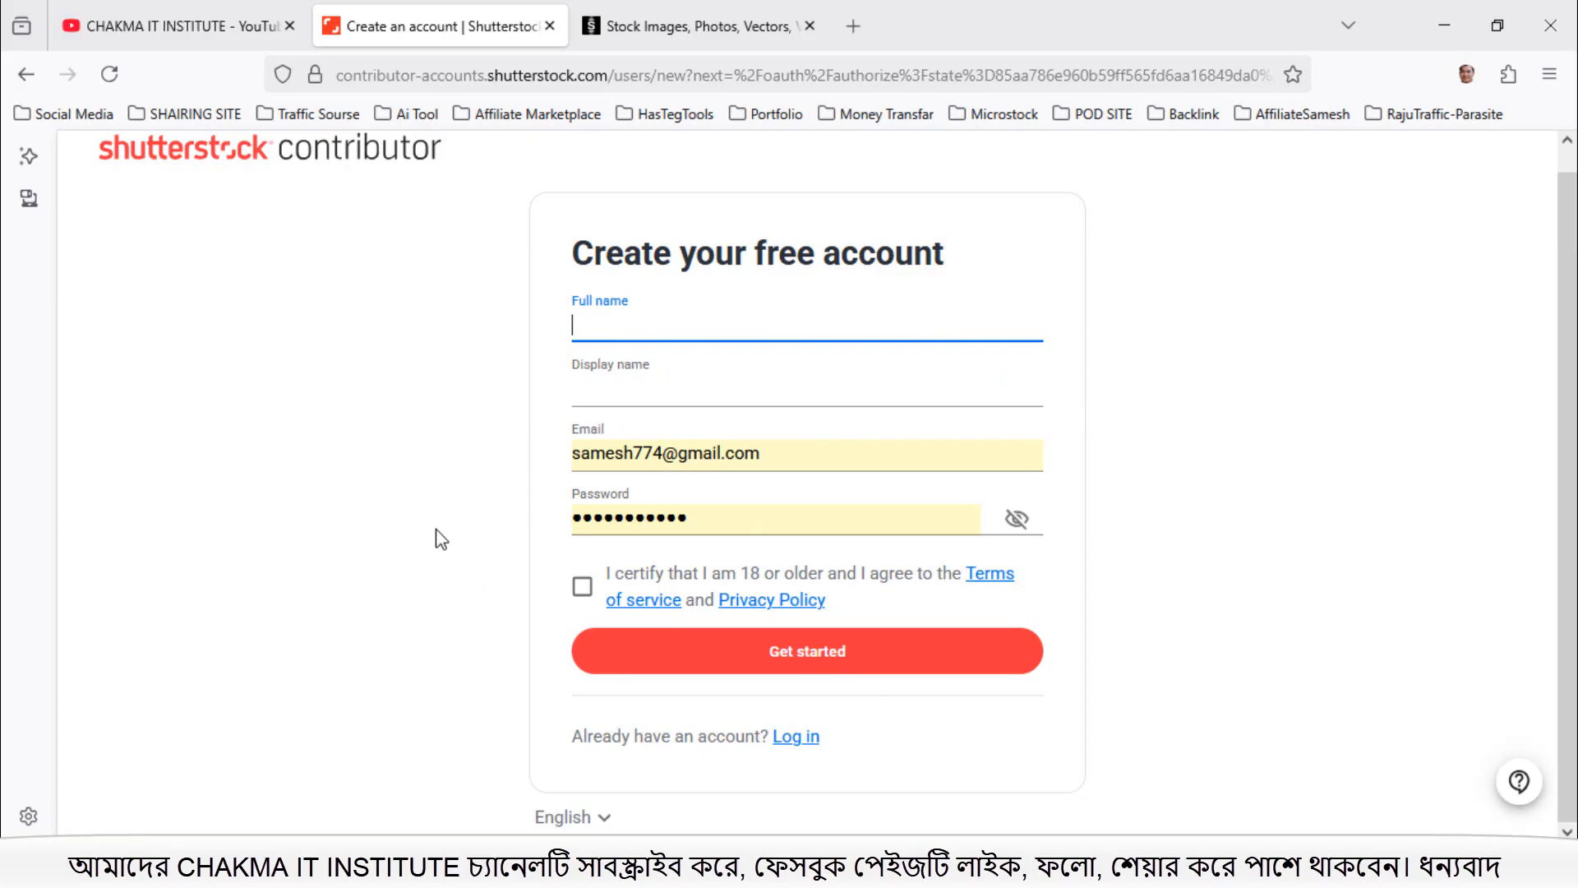
pyautogui.scroll(1, 442, 538)
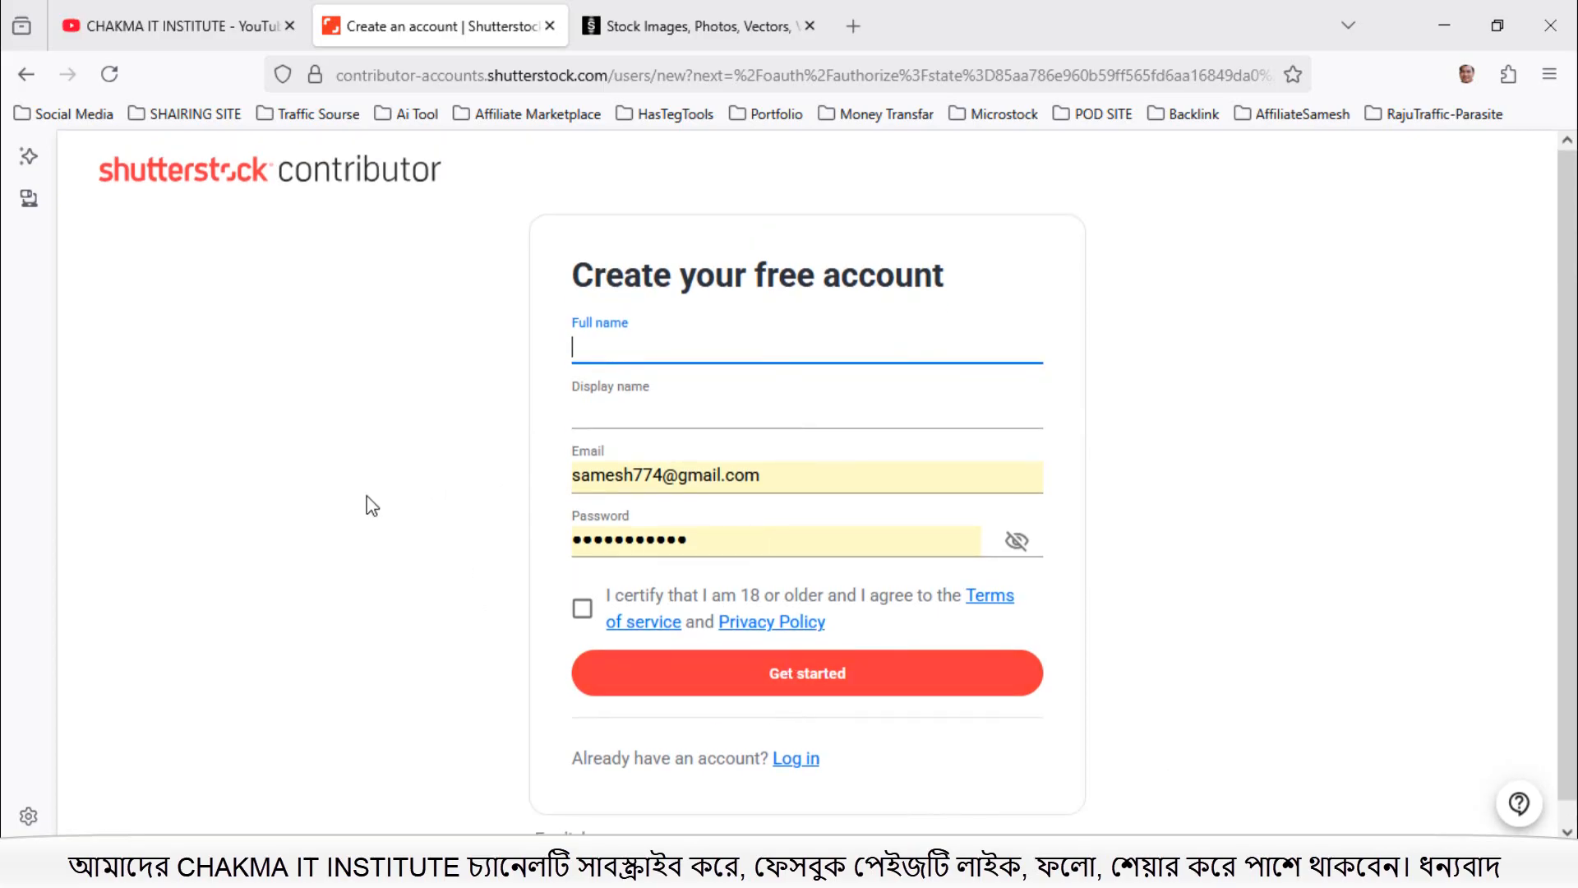
pyautogui.click(27, 74)
# Step: Accept the age and terms certification and try to submit the sign-up form with both name fields empty
pyautogui.click(583, 610)
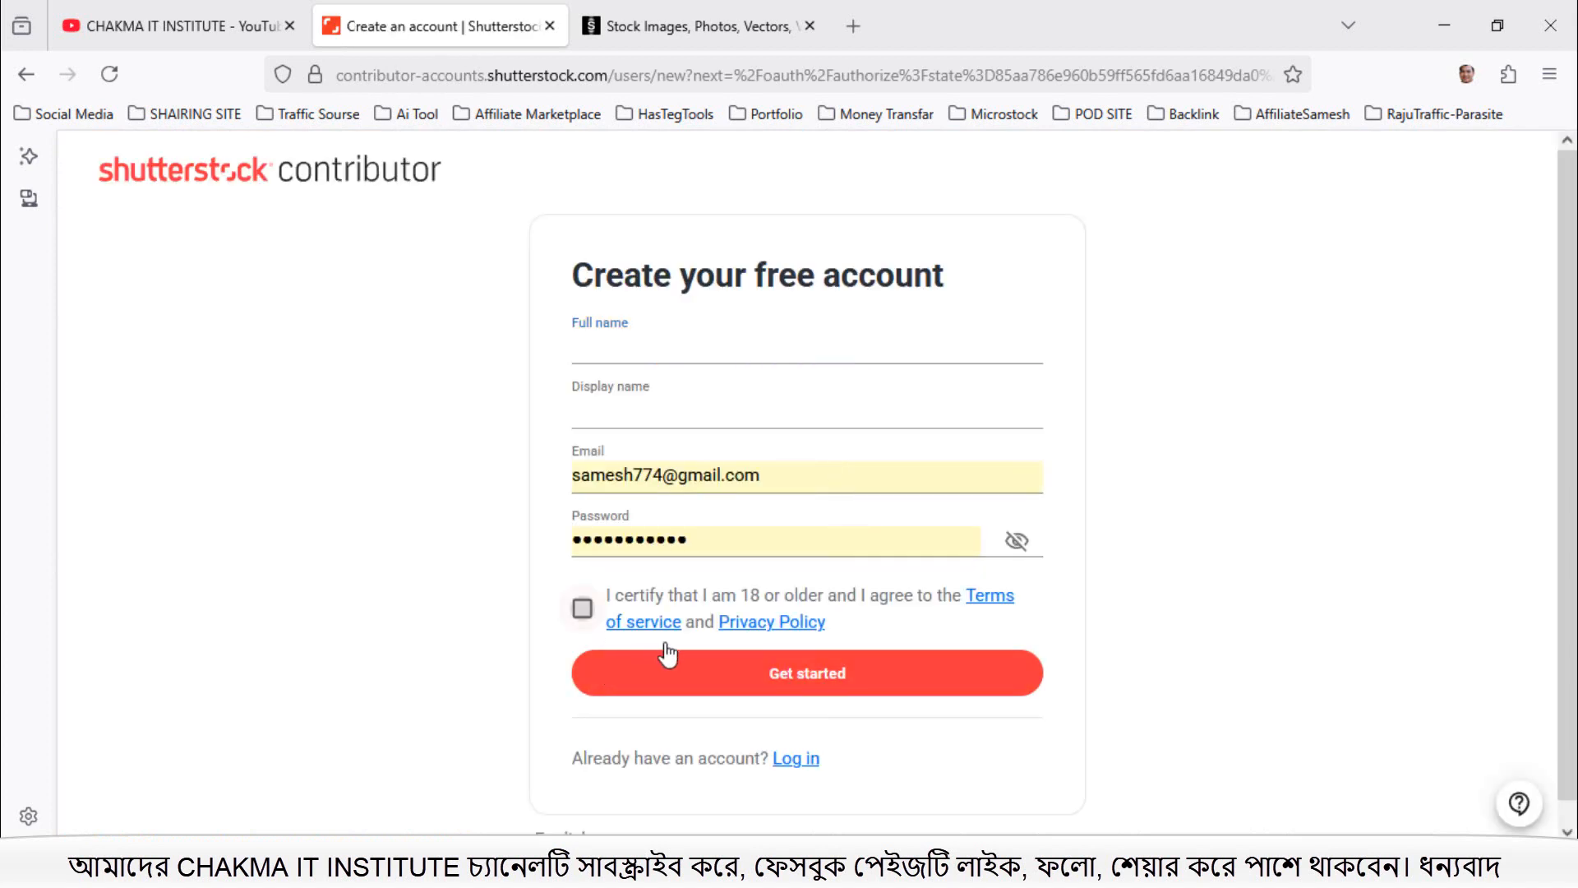
pyautogui.click(792, 689)
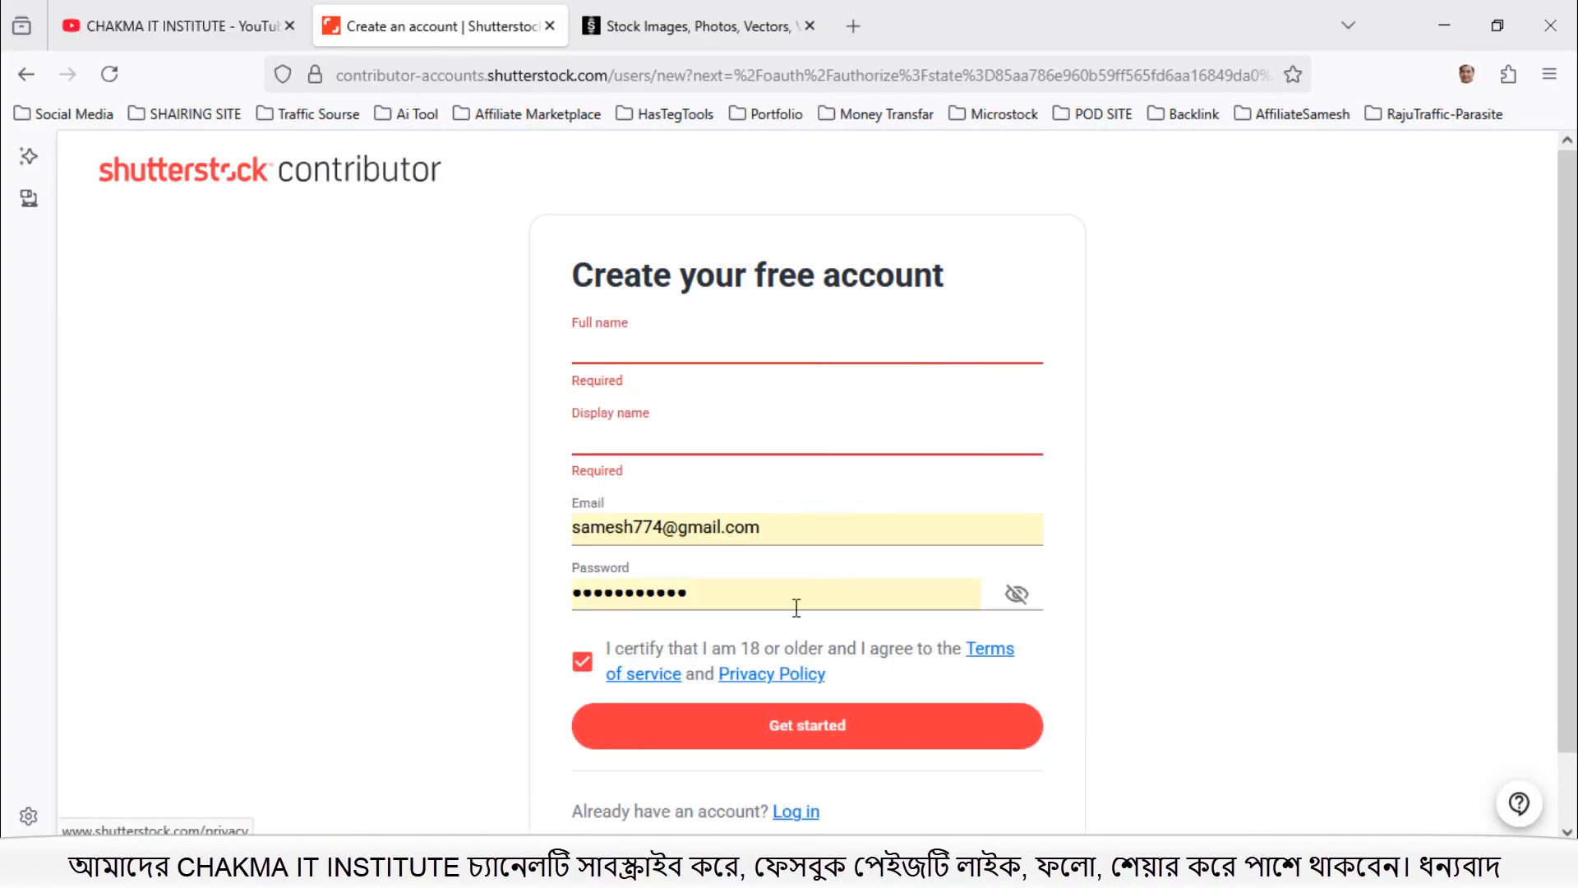
pyautogui.scroll(-2, 1019, 658)
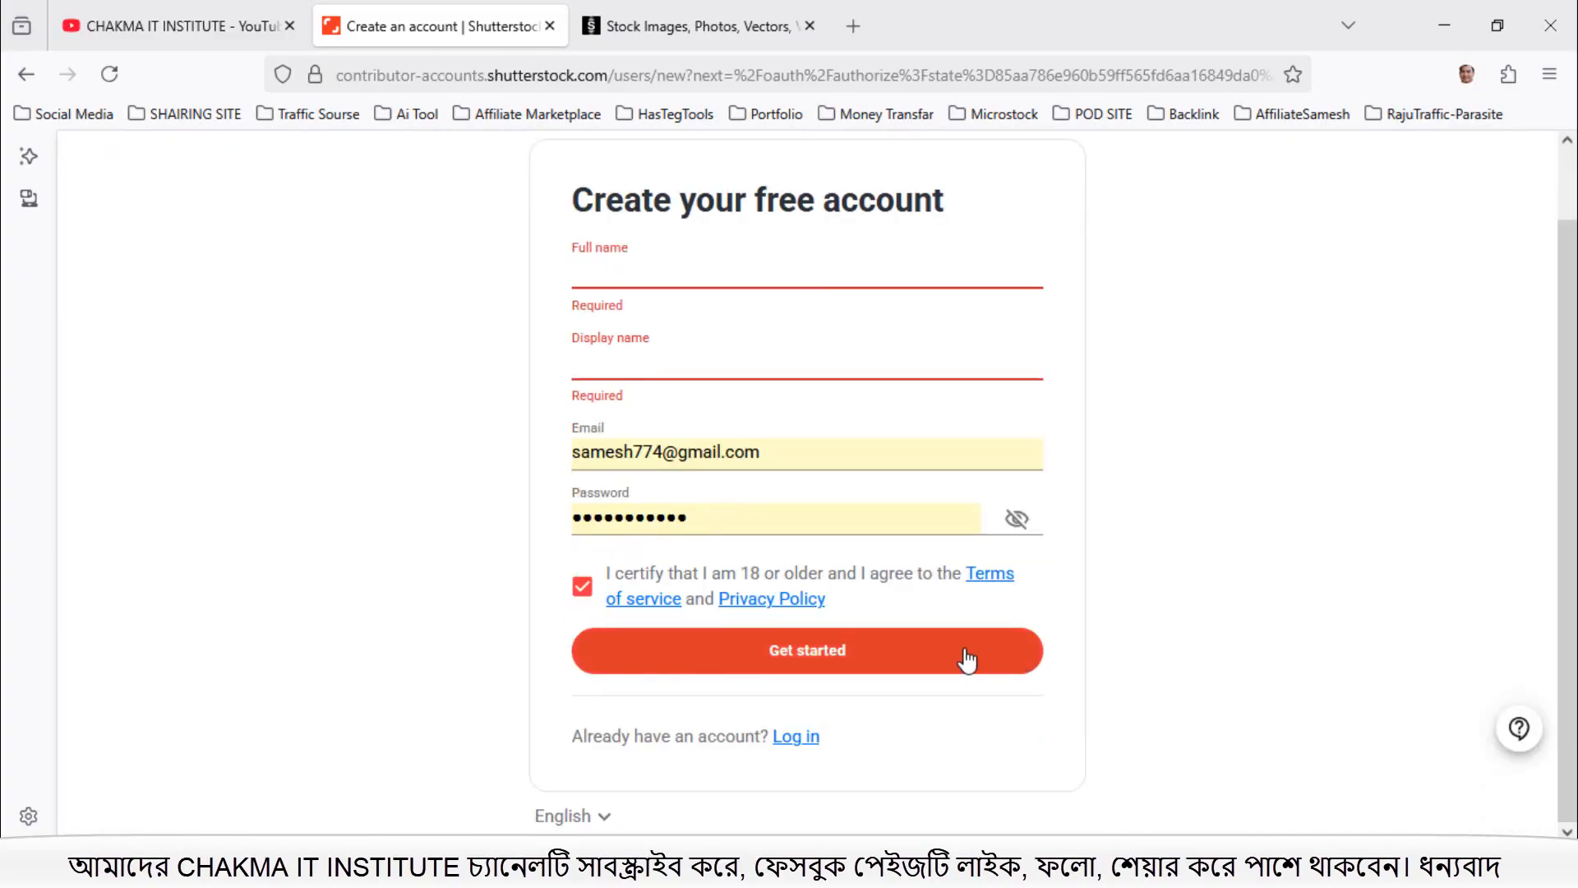
pyautogui.scroll(2, 886, 561)
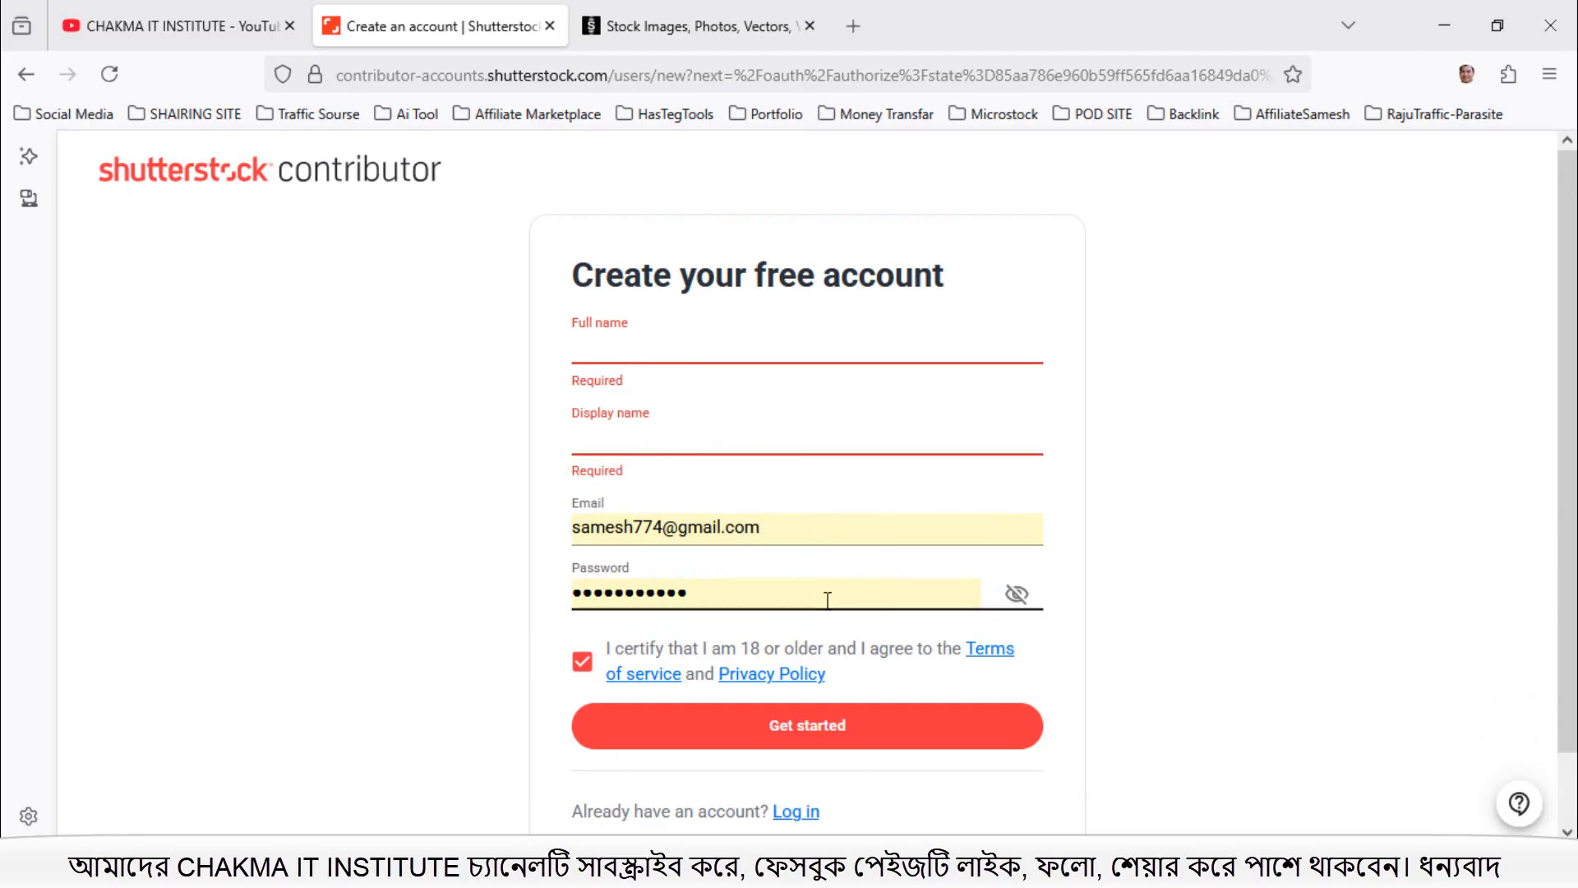
pyautogui.moveTo(782, 528); pyautogui.dragTo(569, 530)
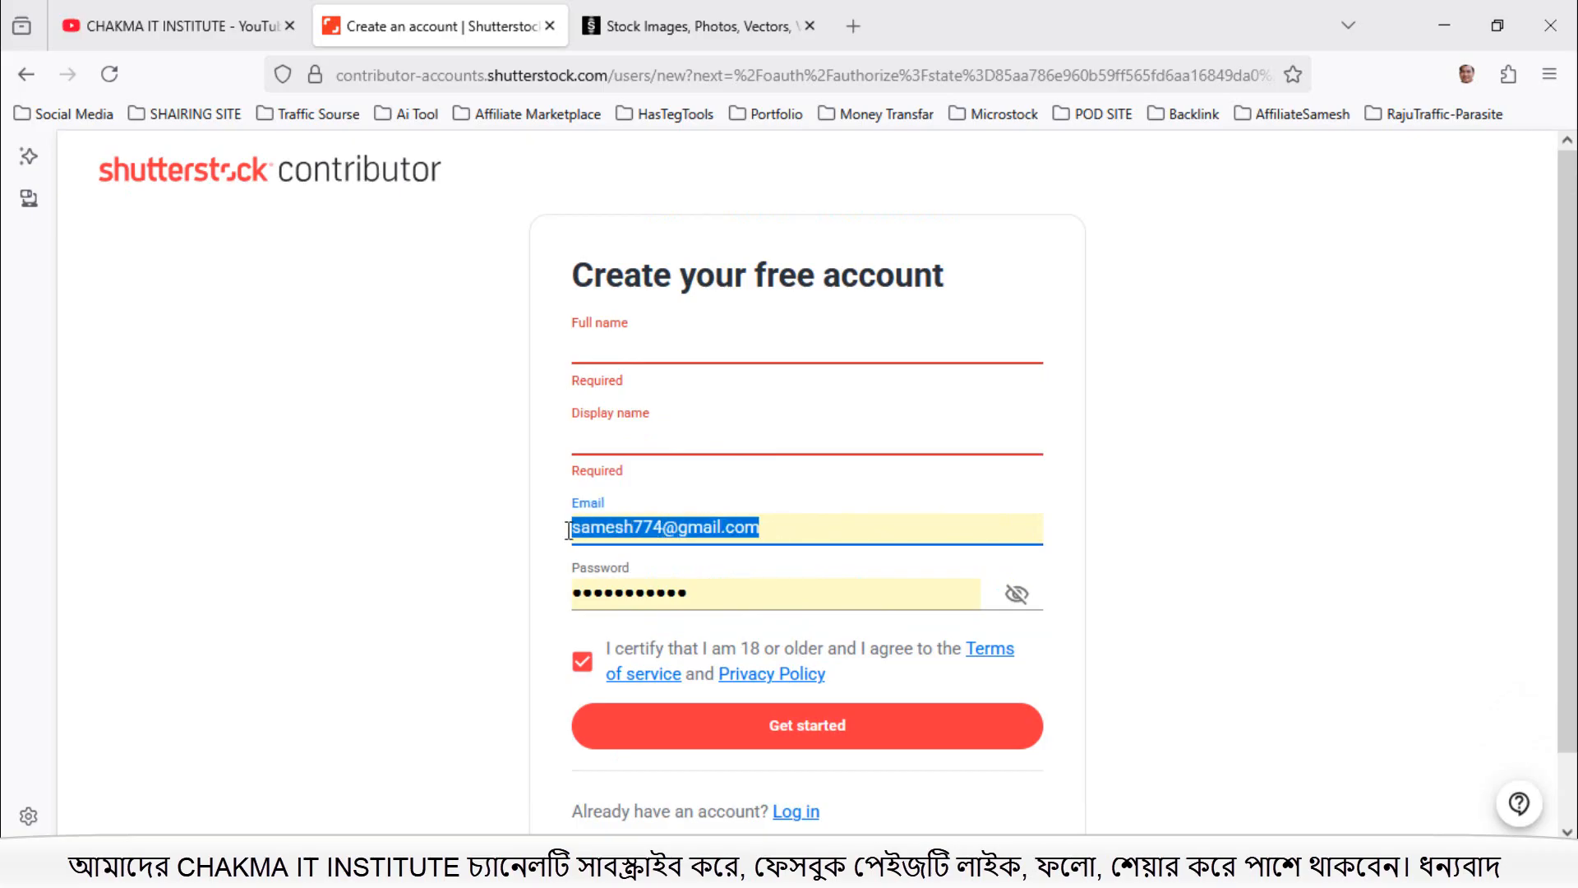
pyautogui.click(464, 609)
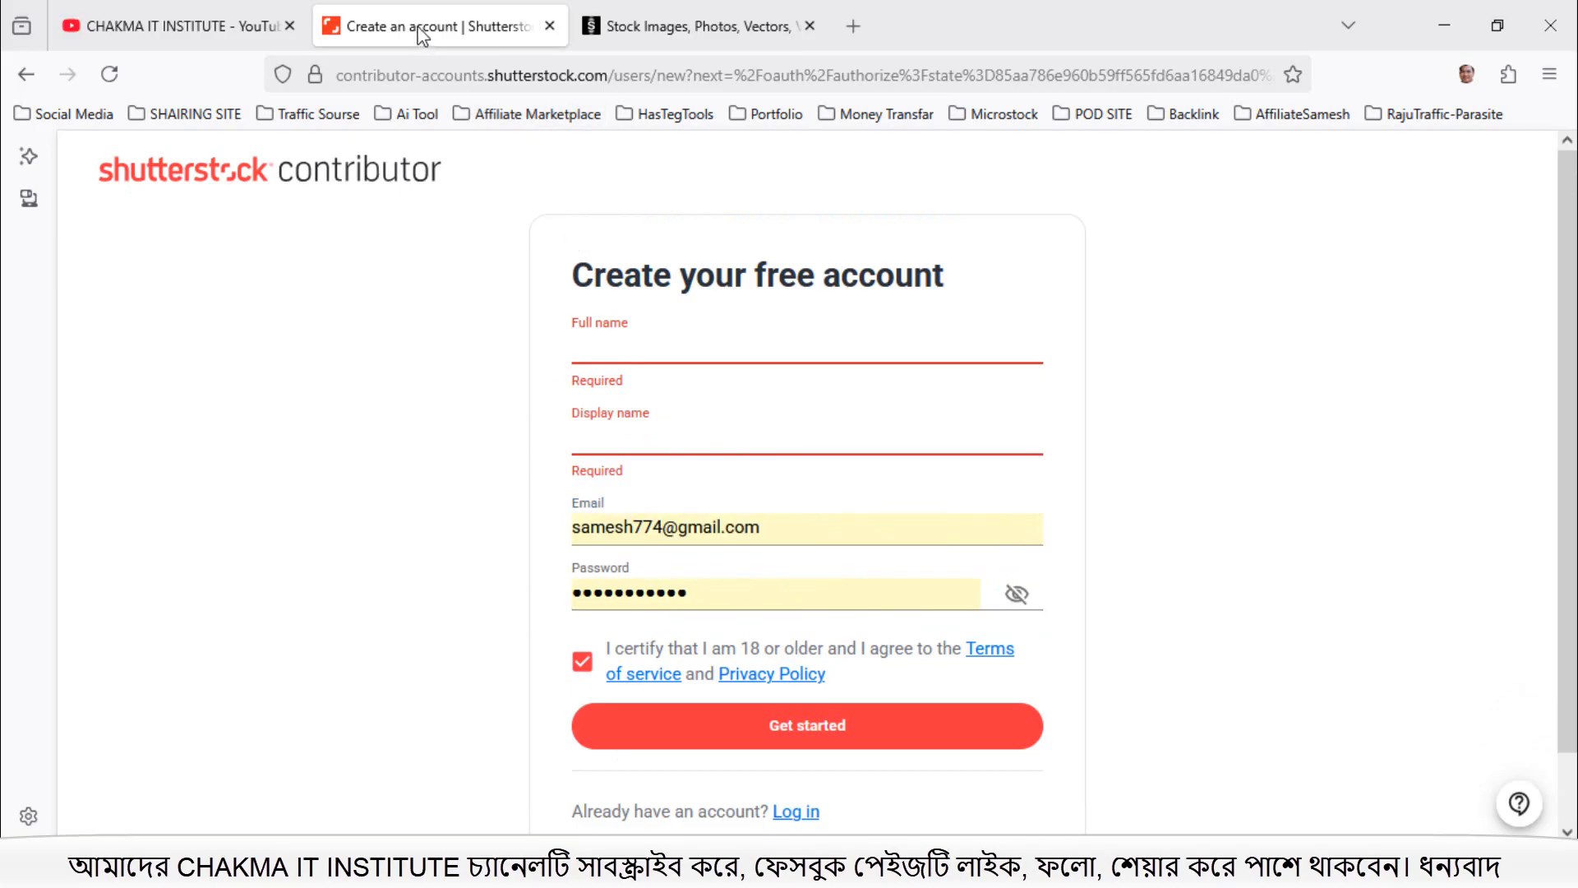
# Step: Return to the contributor landing page and log in with the saved account credentials
pyautogui.click(26, 74)
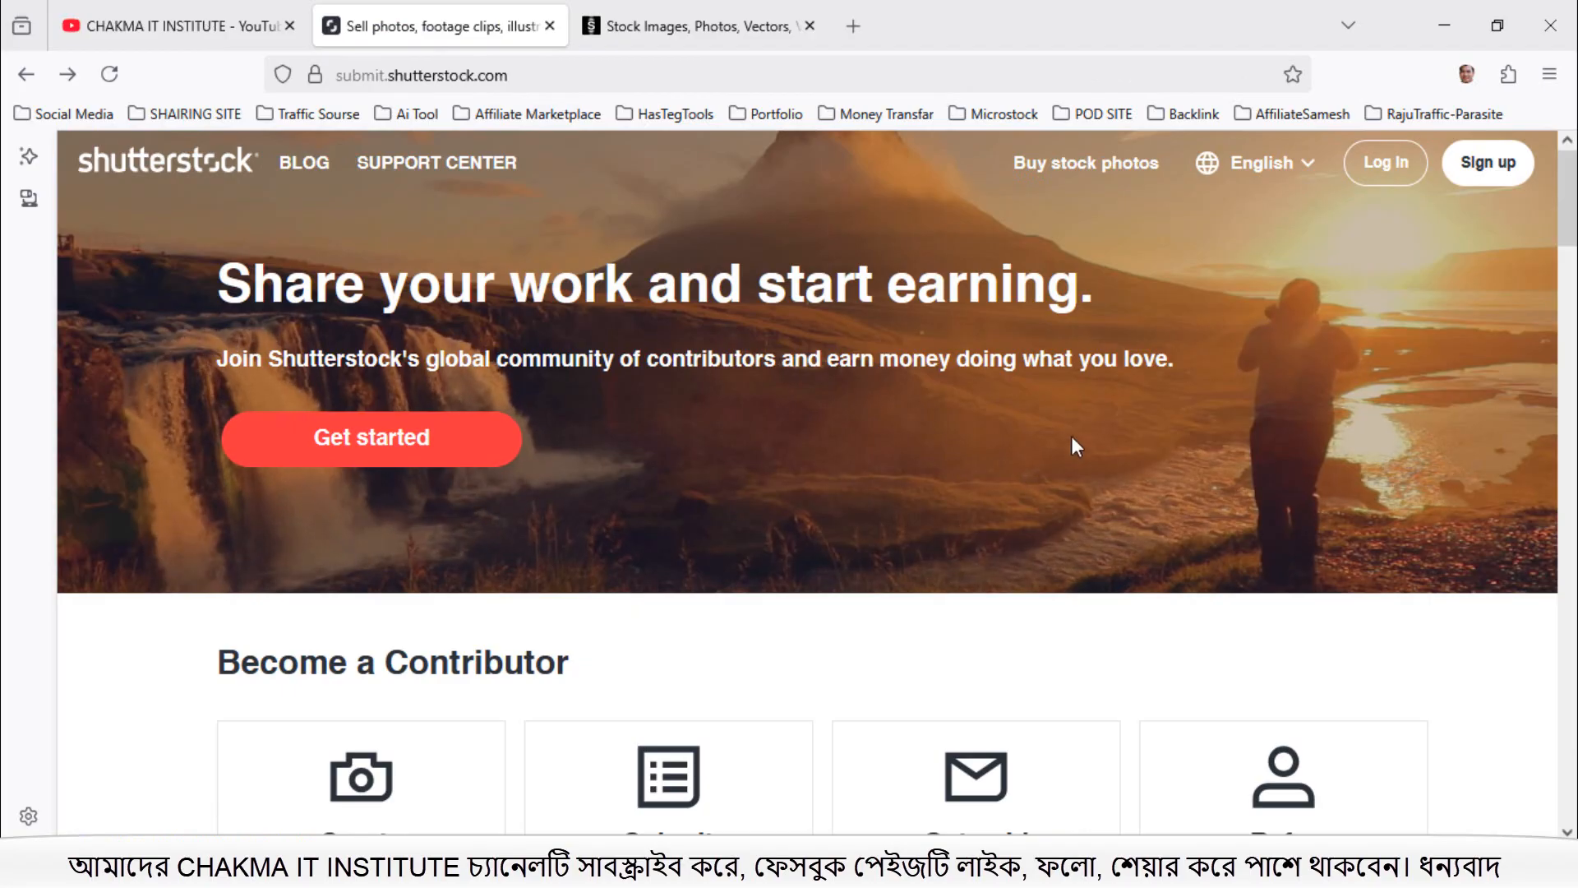
pyautogui.click(1383, 168)
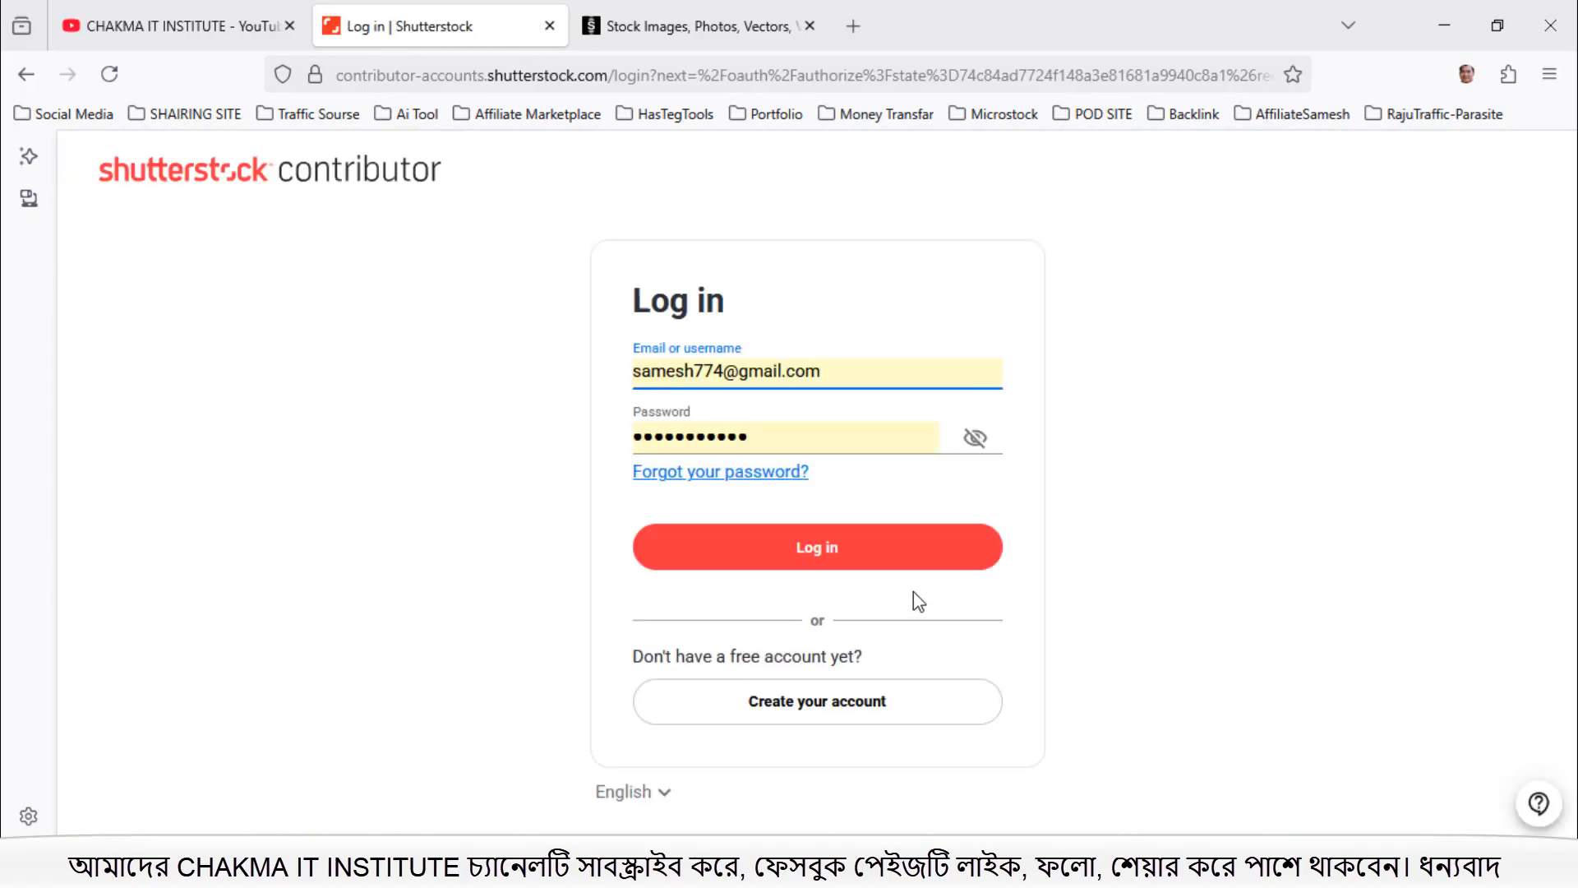
pyautogui.click(806, 562)
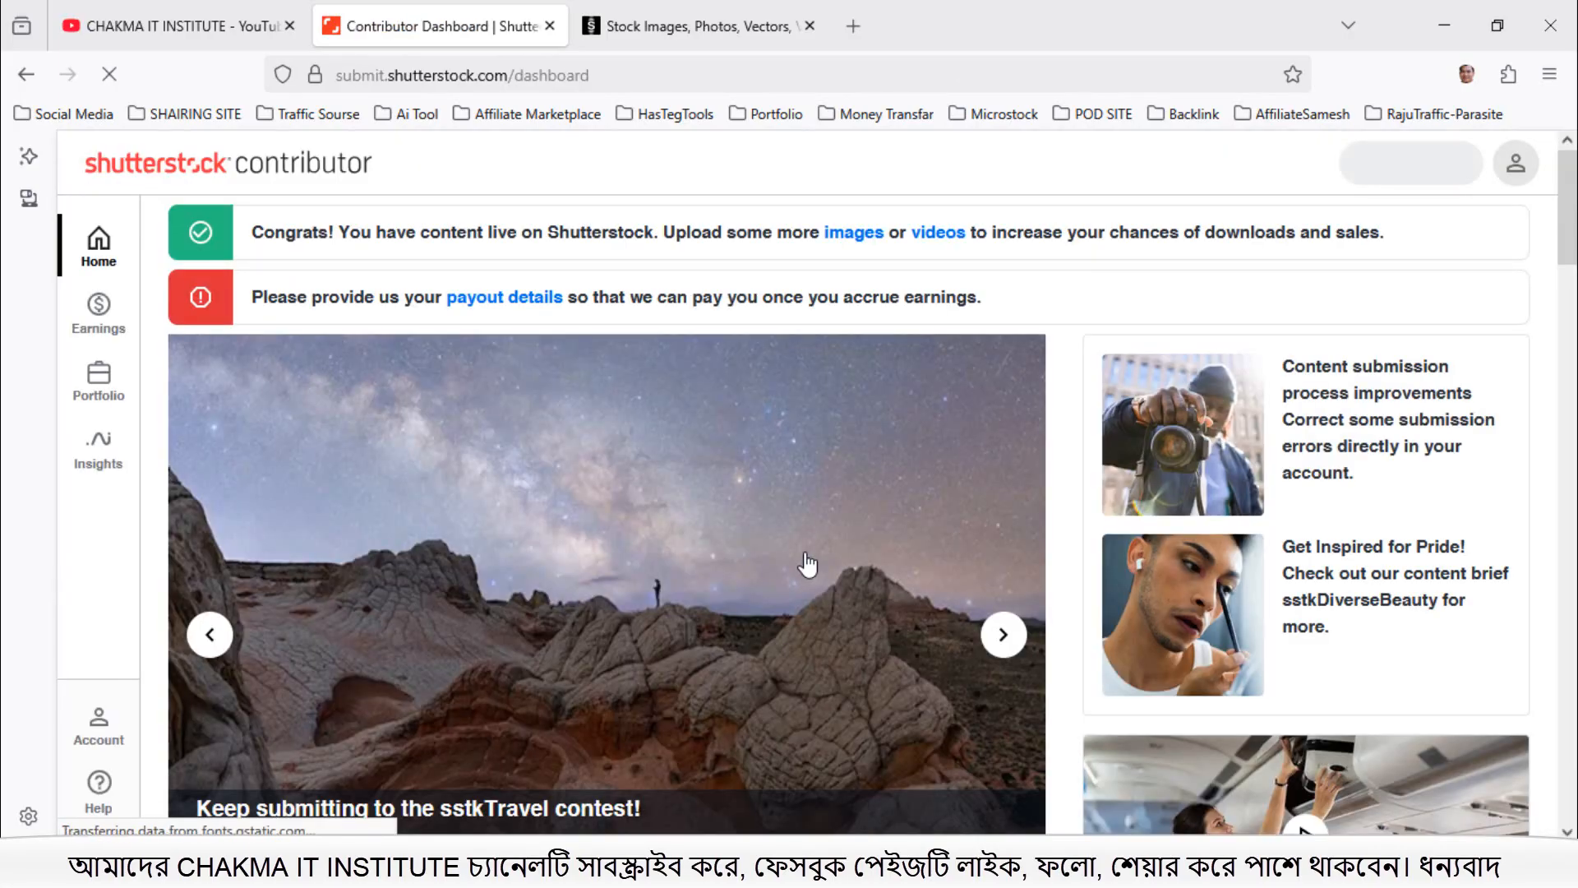
# Step: Examine the contributor dashboard's portfolio status, earnings, high value opportunities, collections and top performers
pyautogui.scroll(-3, 334, 429)
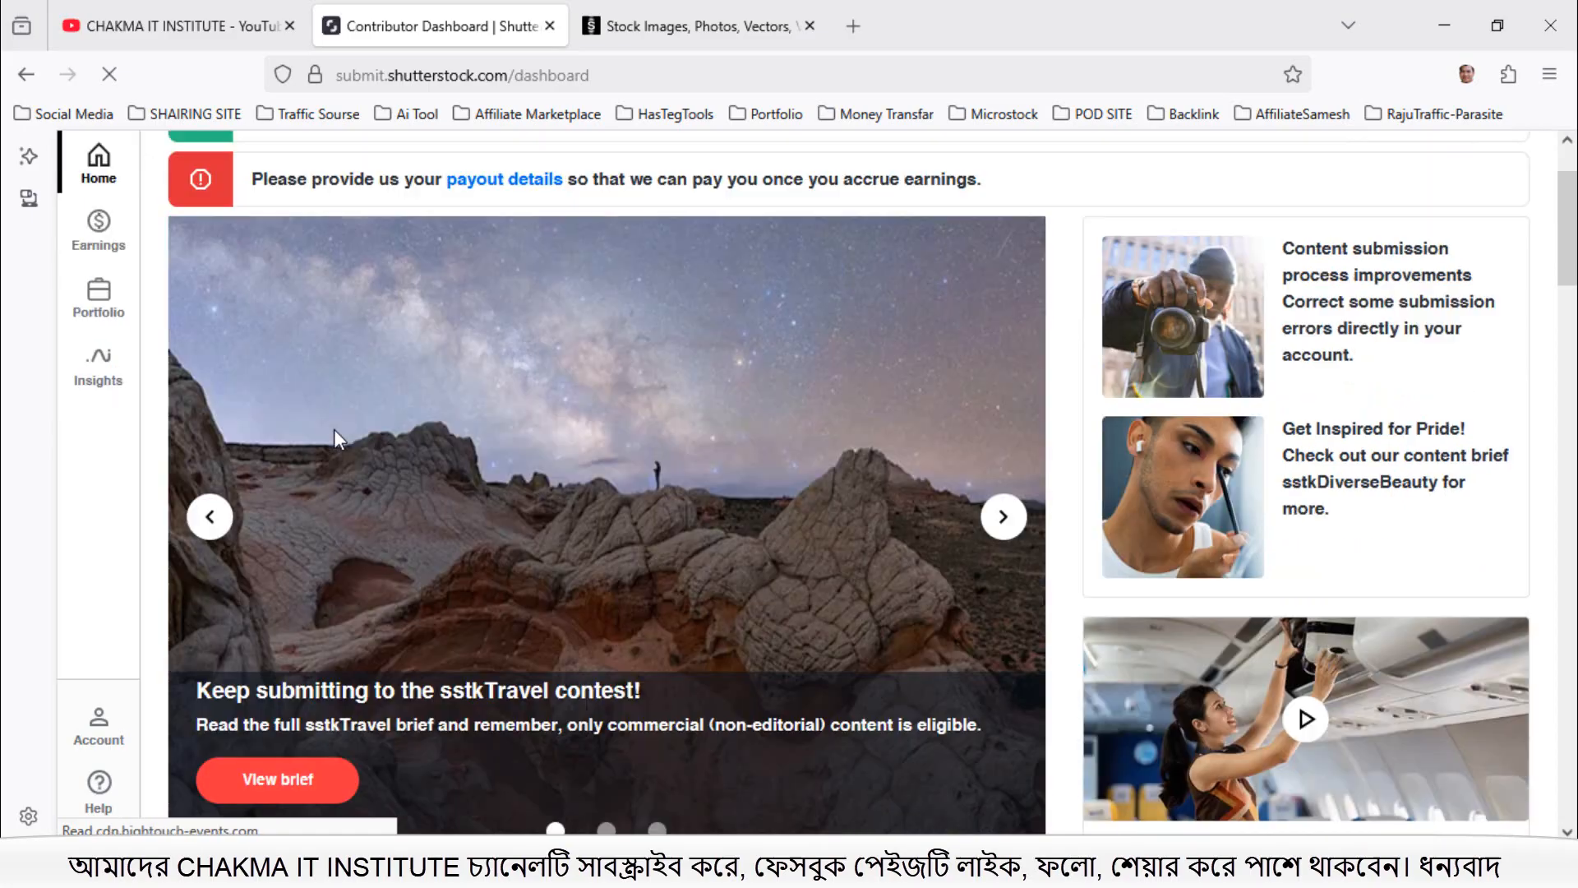
pyautogui.scroll(-7, 557, 445)
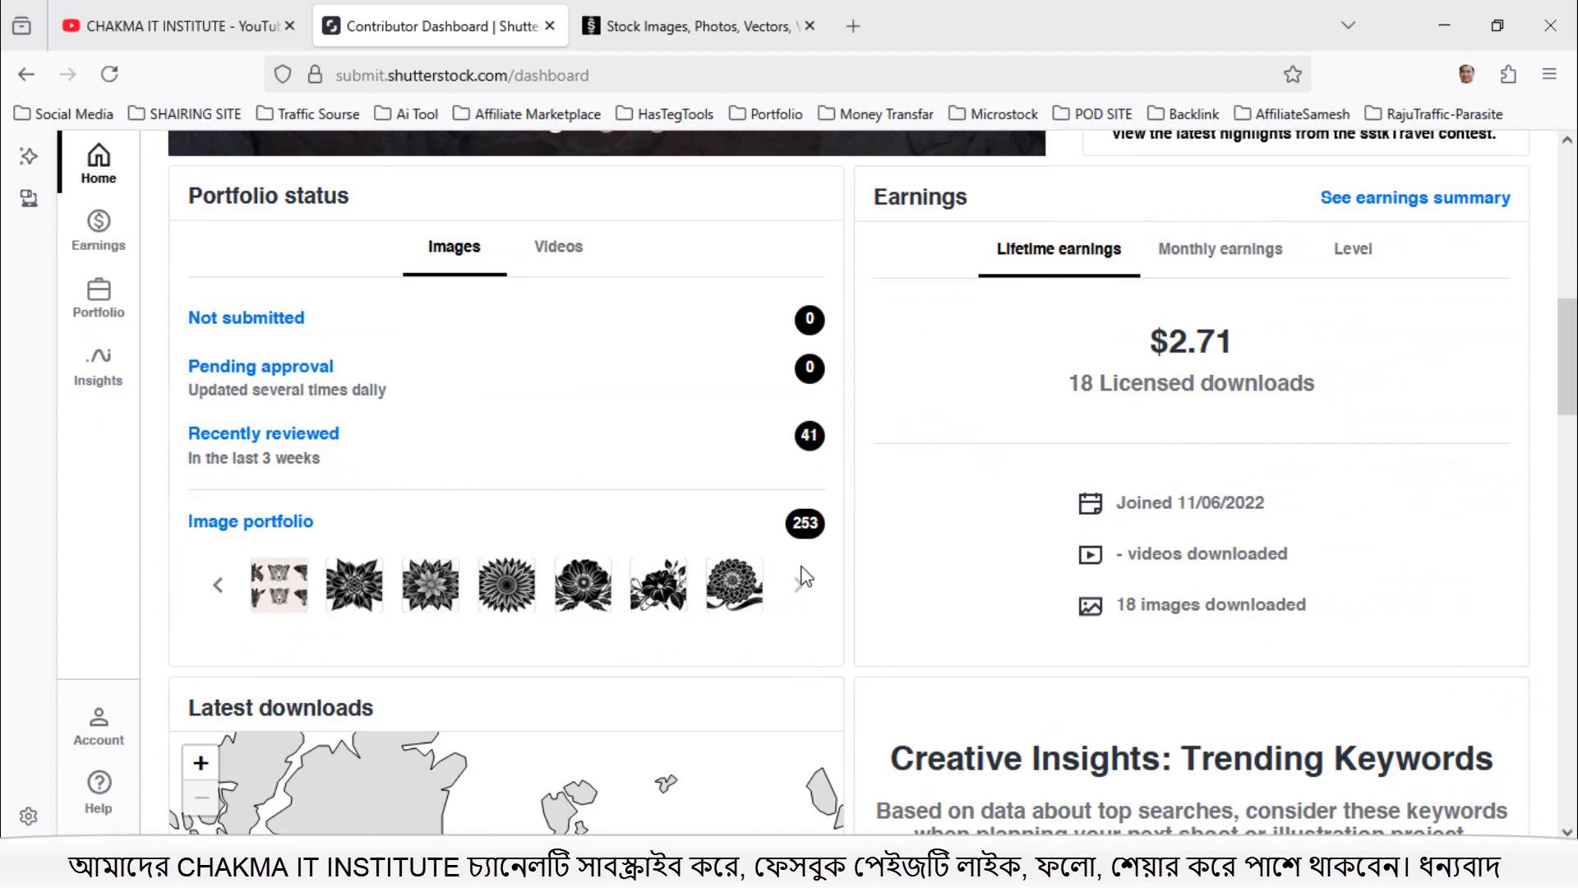
pyautogui.scroll(3, 502, 460)
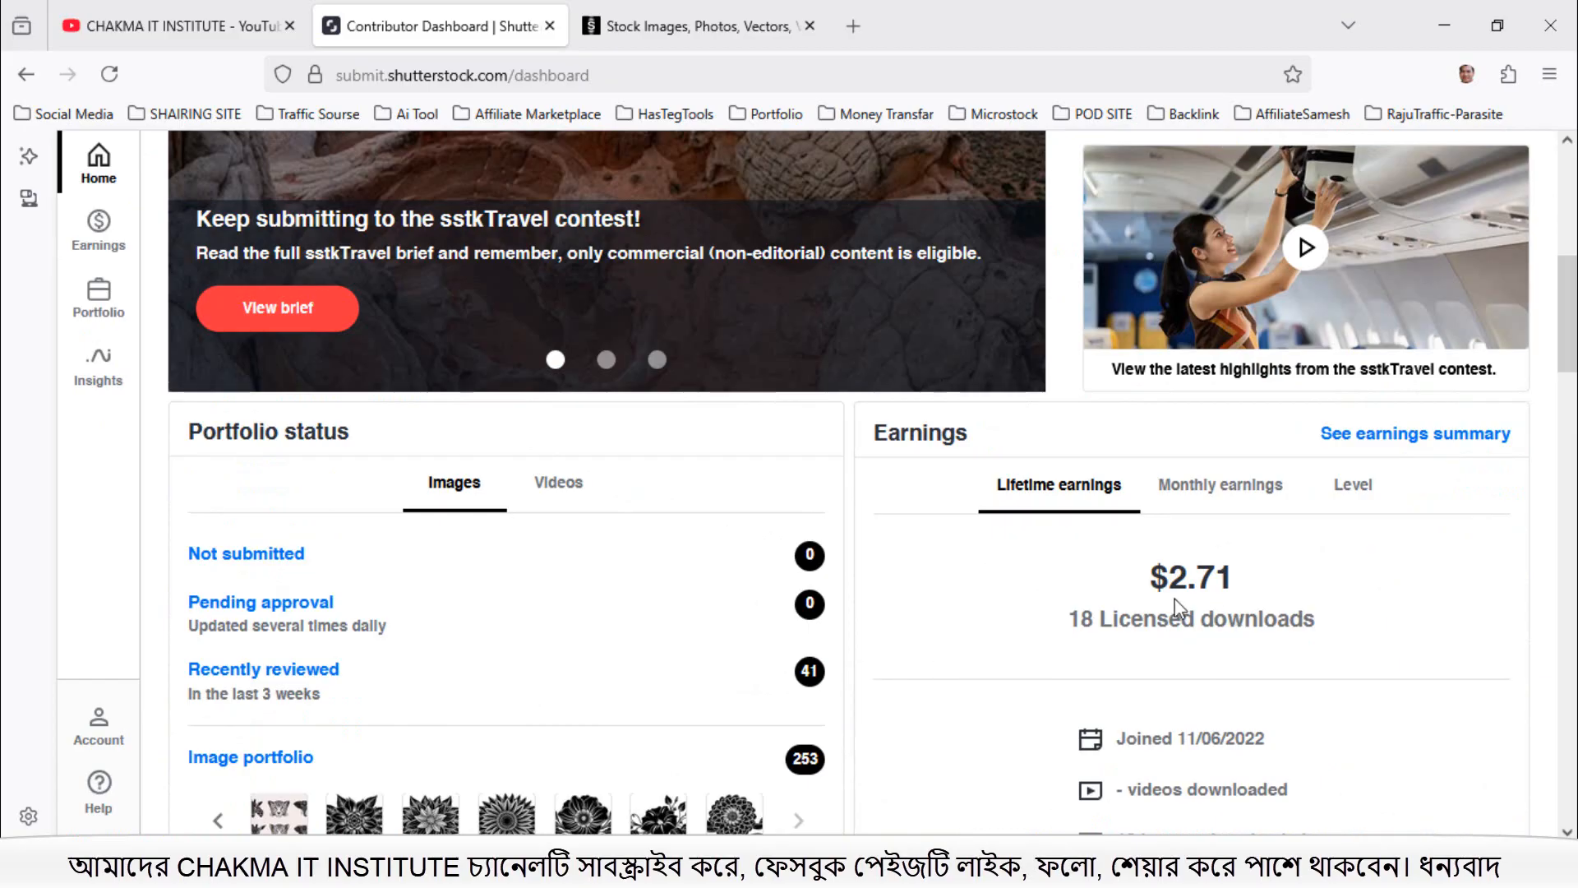
pyautogui.scroll(-4, 1224, 600)
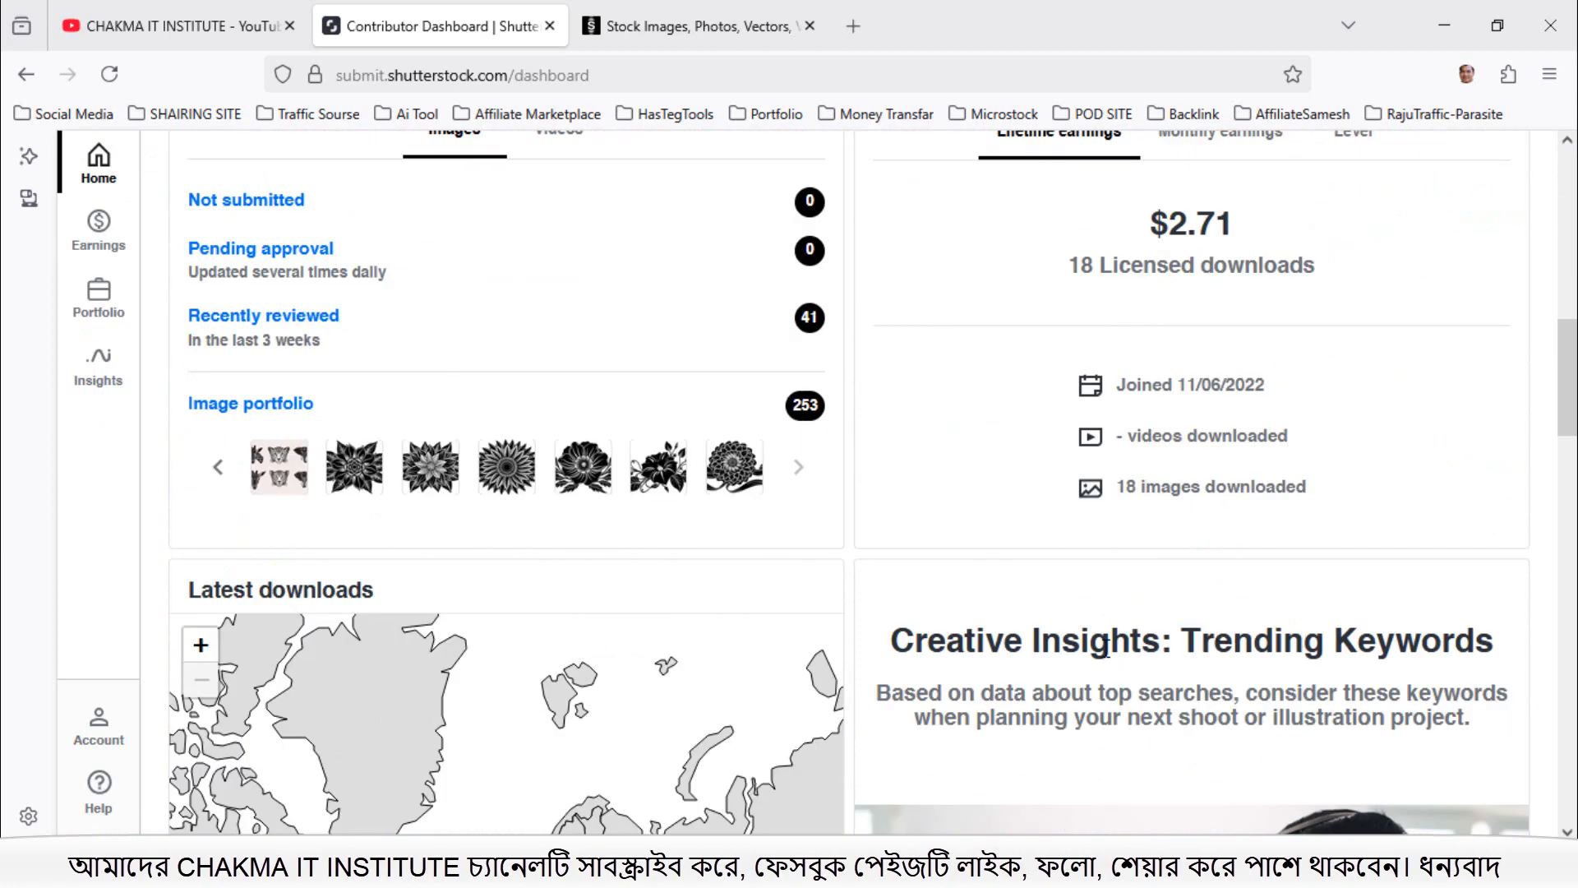
pyautogui.scroll(-12, 631, 641)
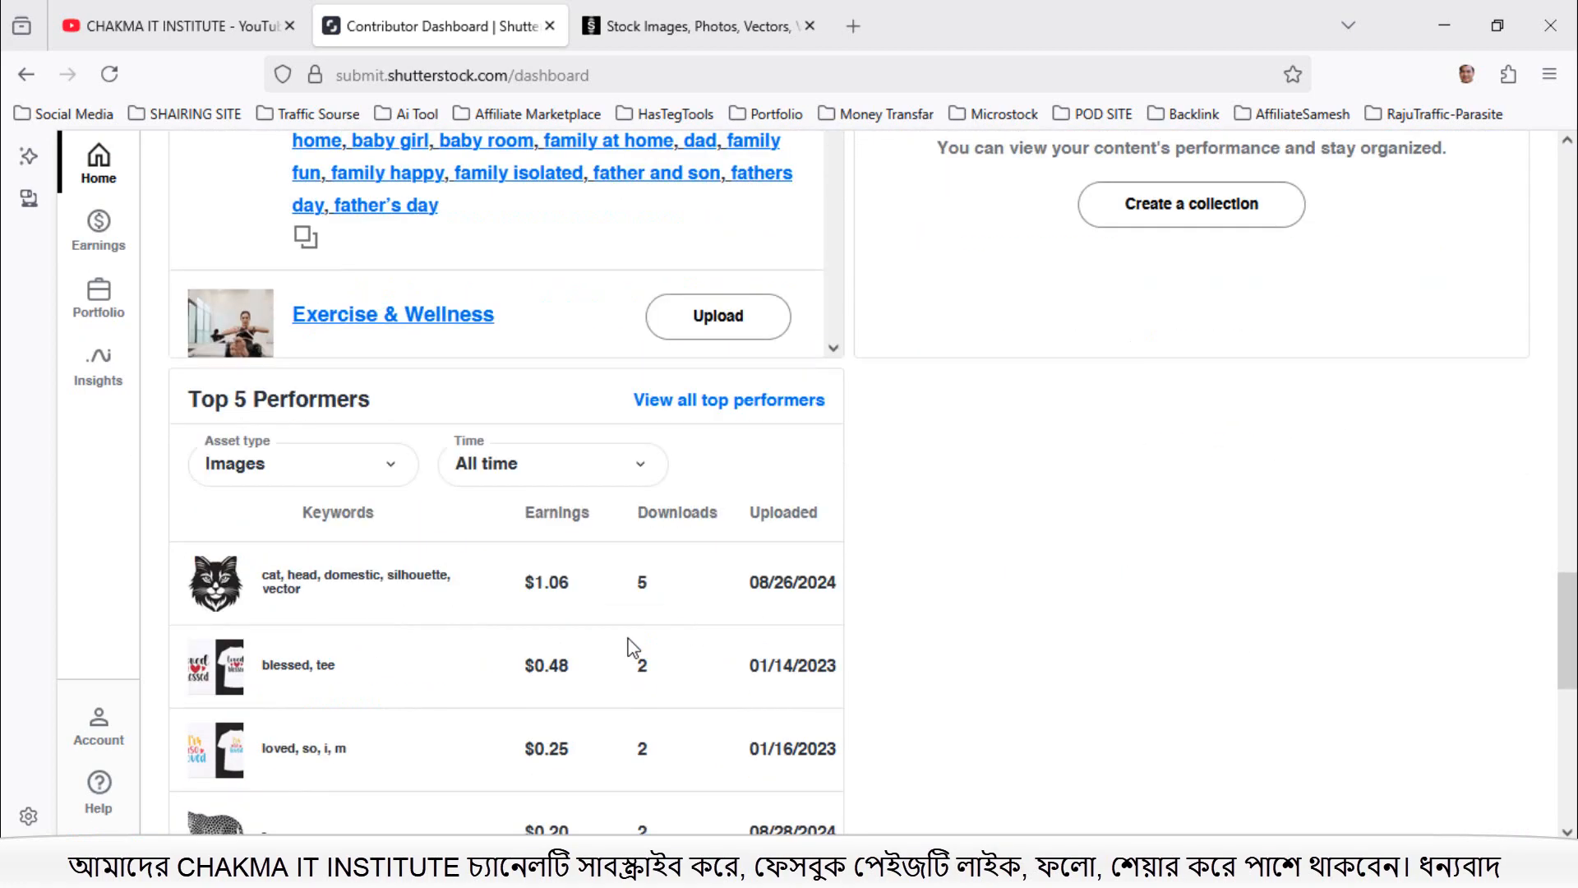
pyautogui.scroll(18, 751, 609)
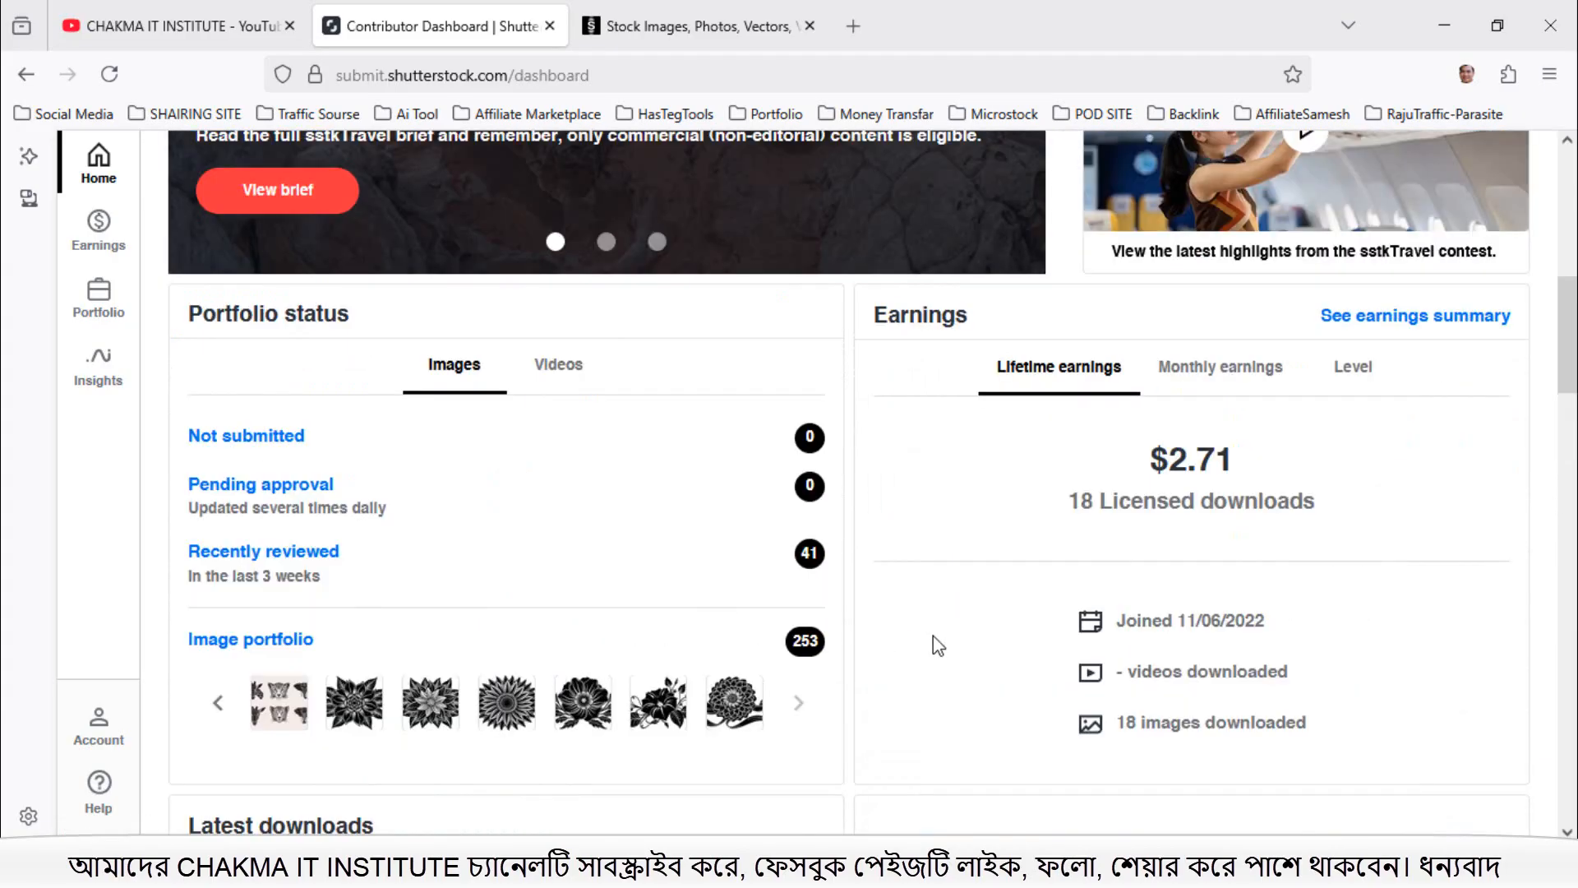
pyautogui.scroll(-10, 933, 635)
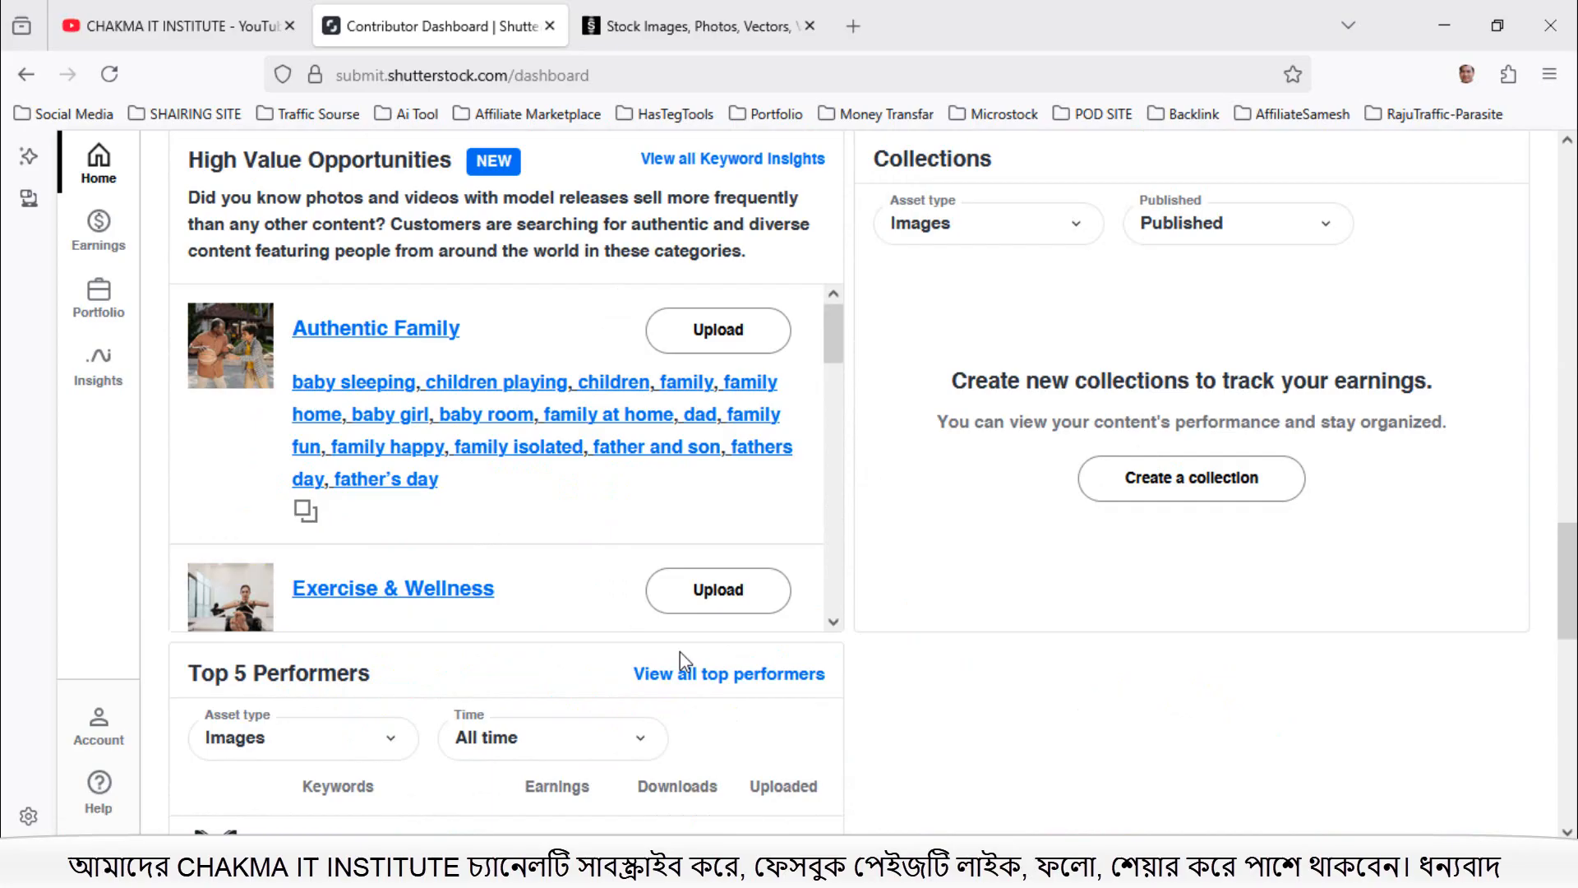
pyautogui.scroll(-8, 469, 703)
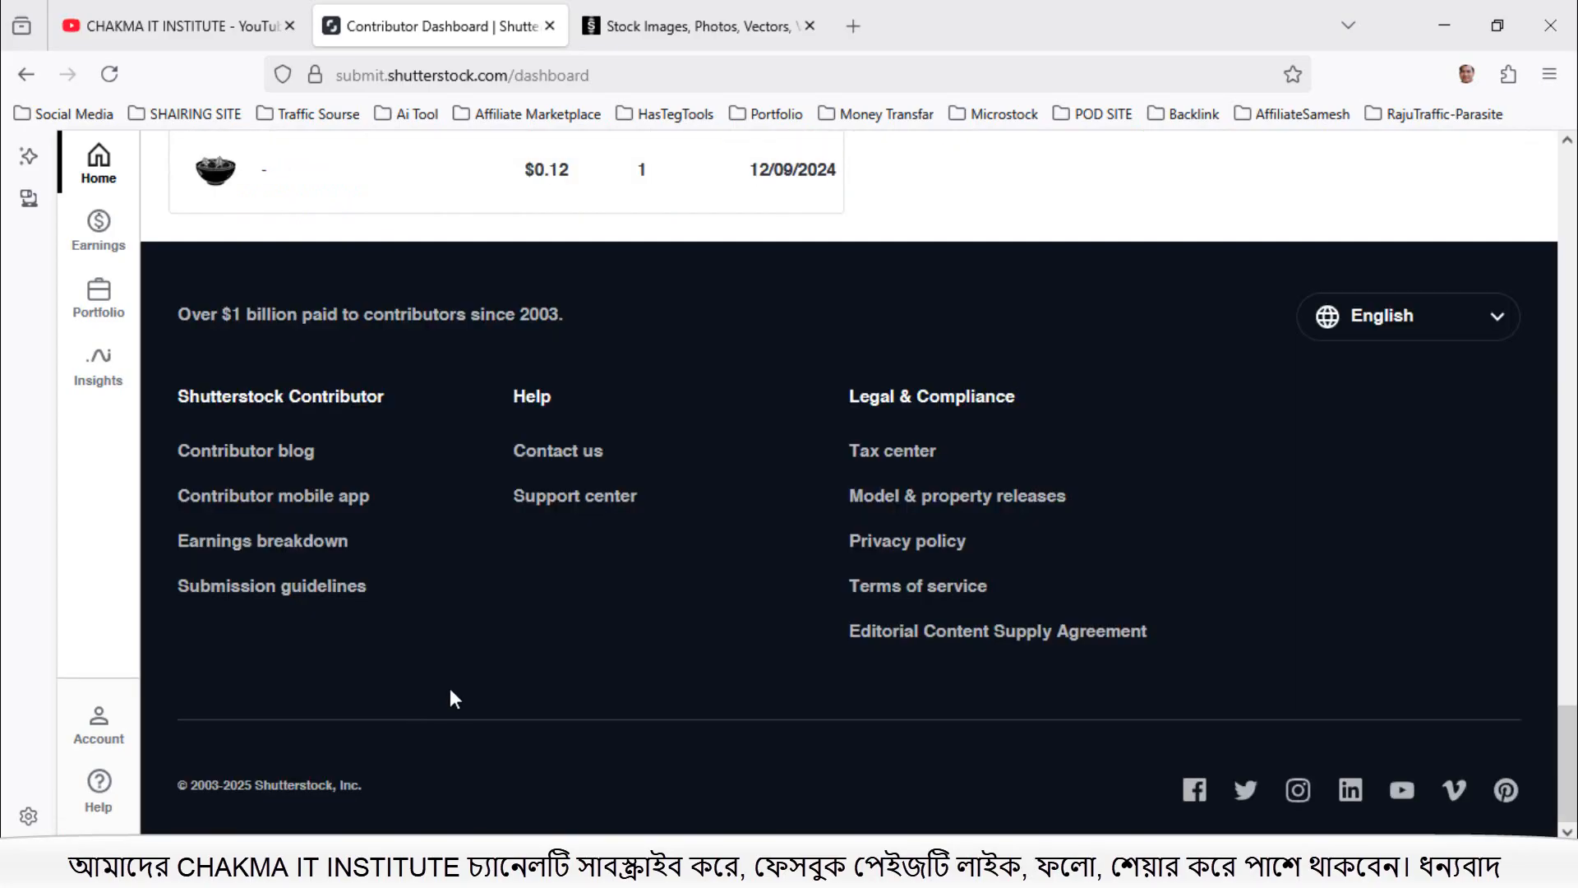
# Step: Return to the start of the dashboard, check the contributor's profile panel and close it
pyautogui.scroll(15, 810, 500)
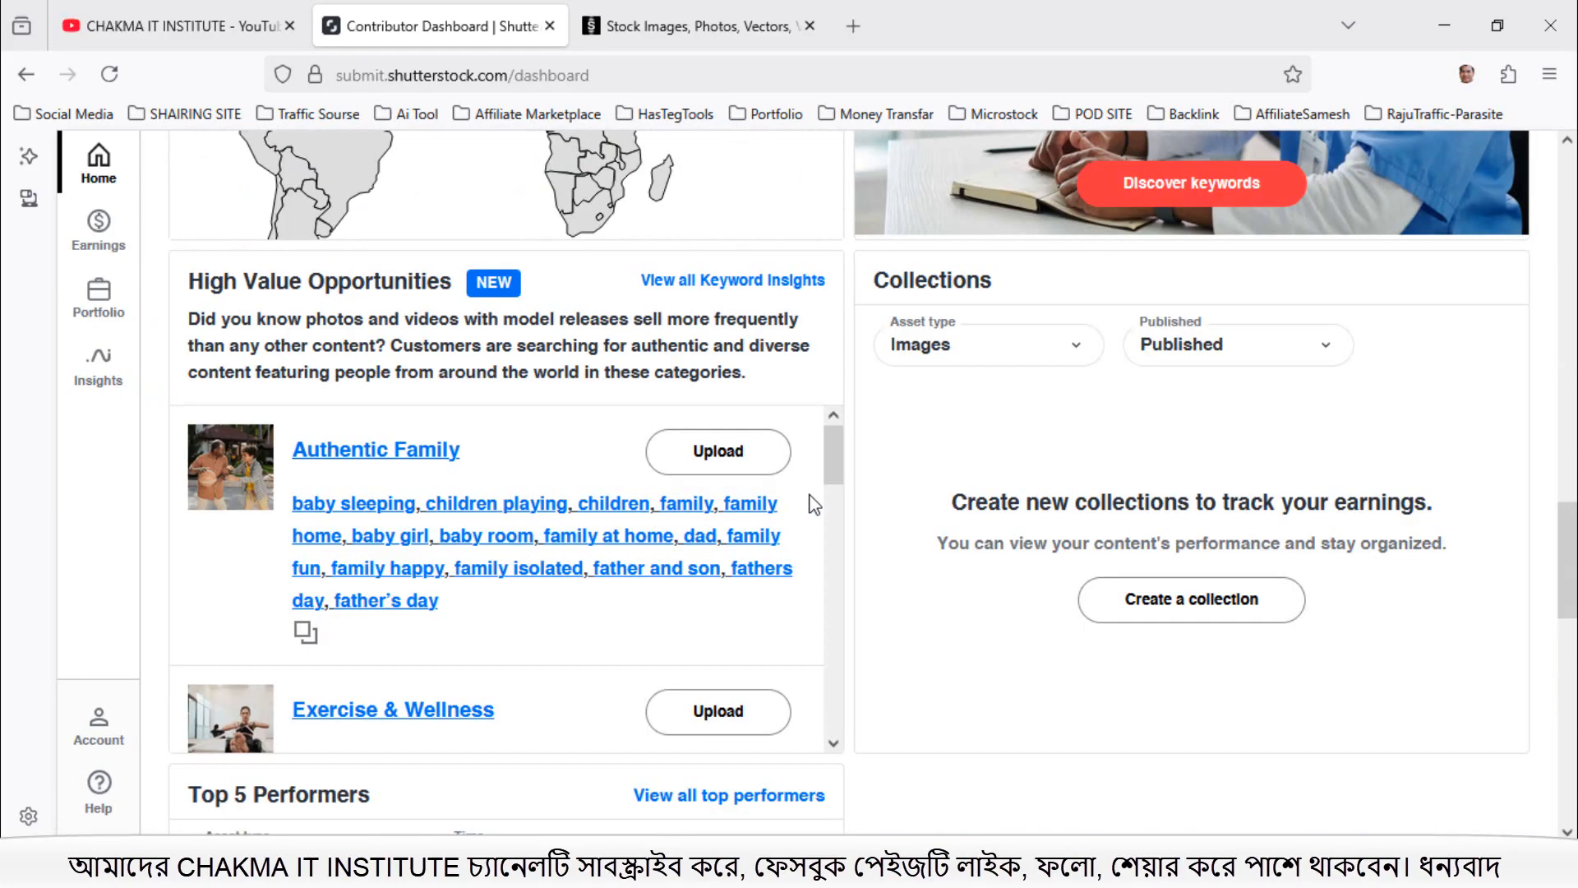
pyautogui.scroll(6, 810, 501)
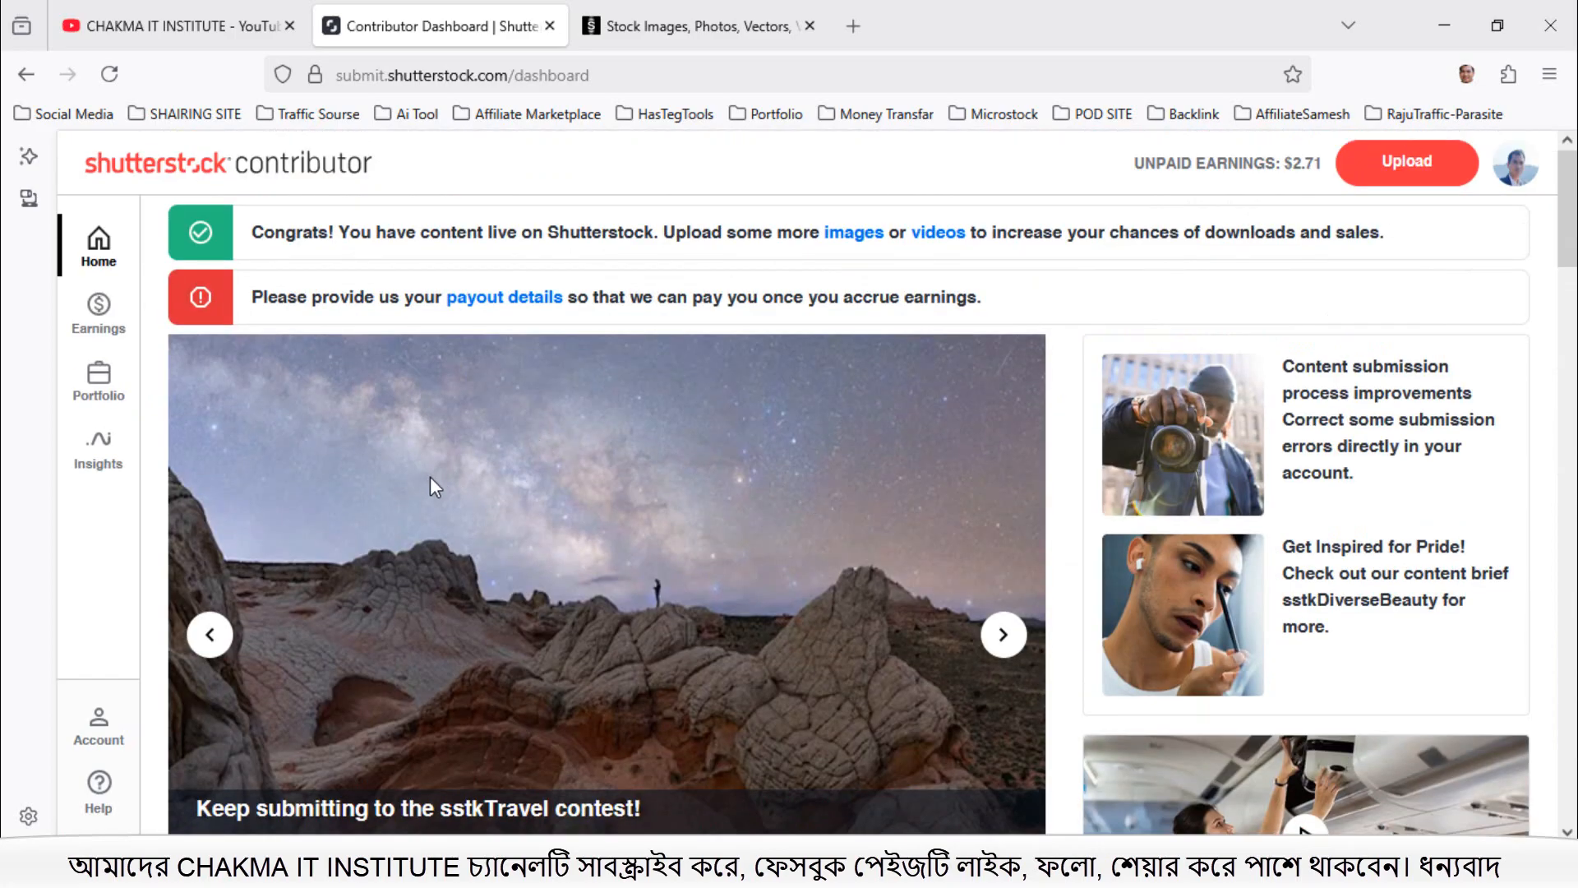
pyautogui.click(1513, 177)
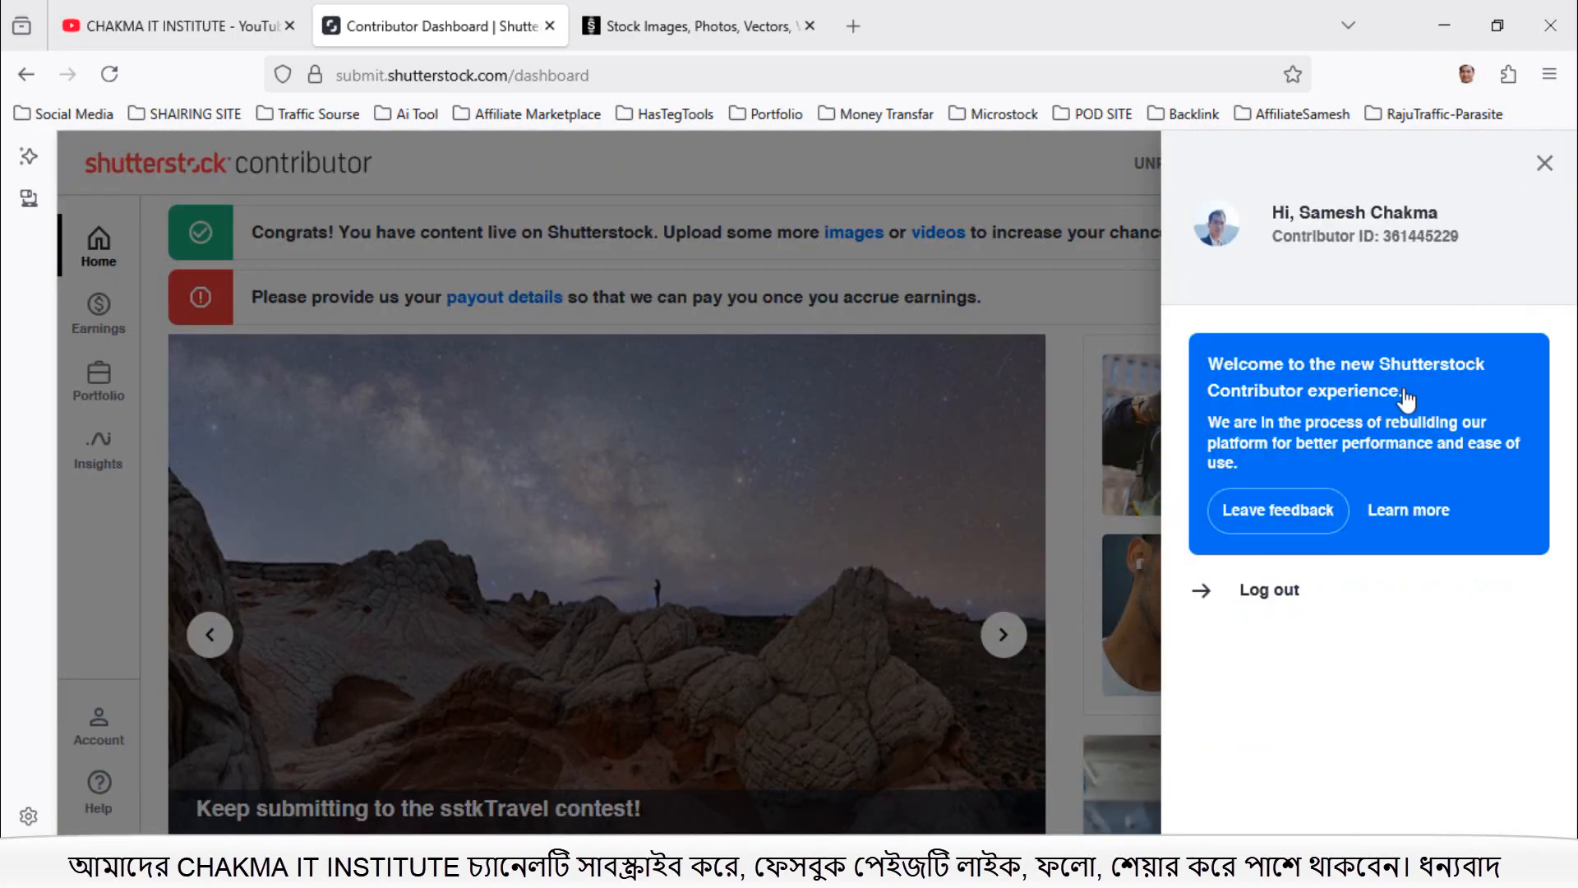
pyautogui.click(934, 483)
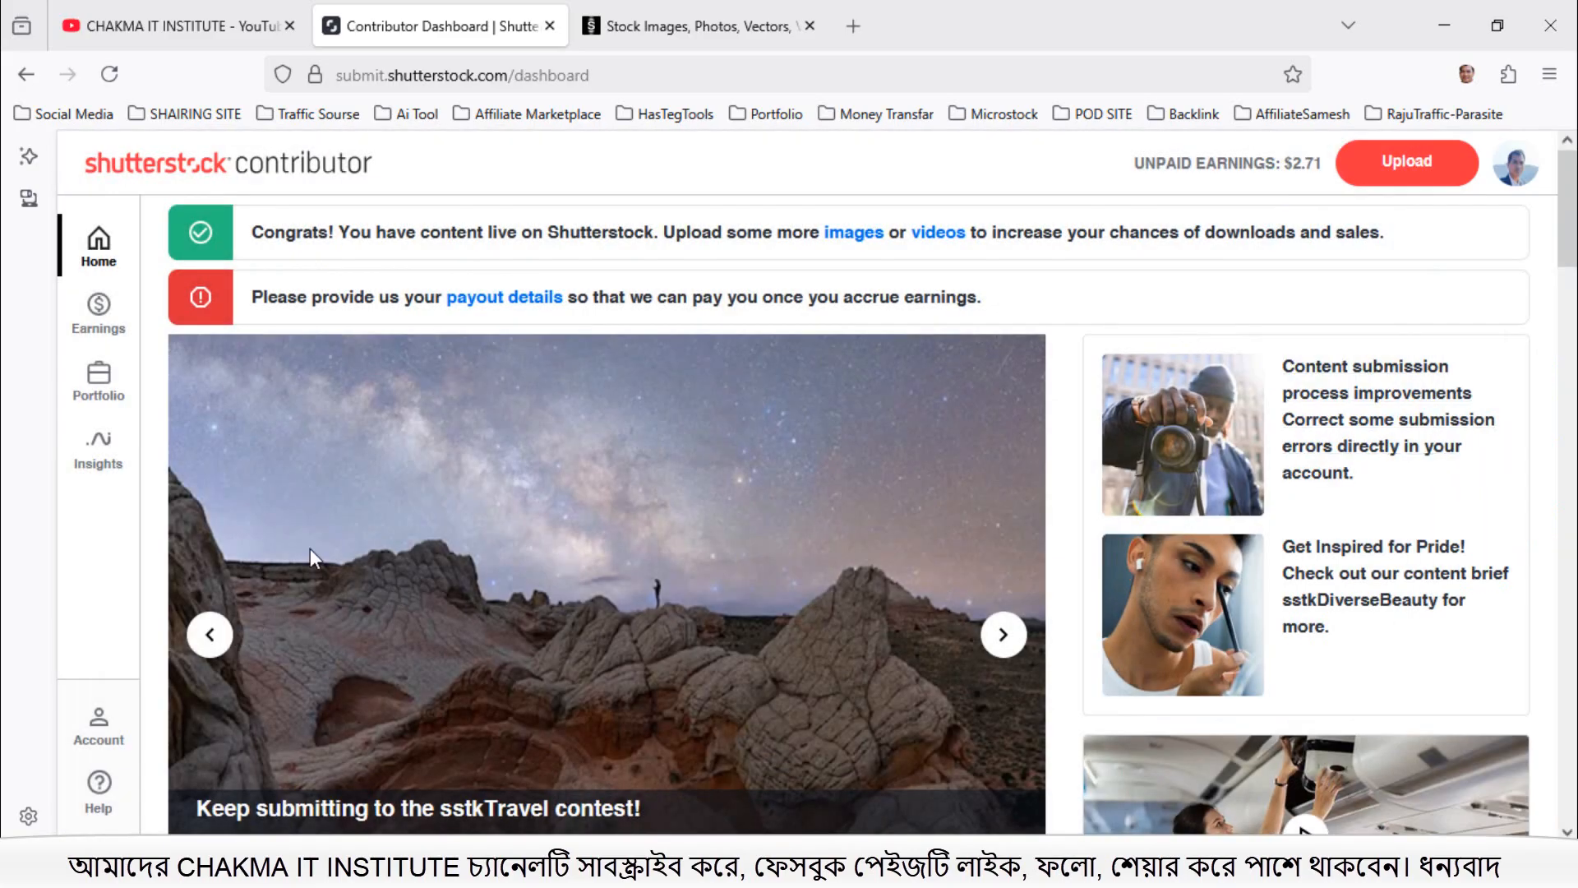
# Step: Open the contributor's account settings
pyautogui.scroll(-3, 417, 482)
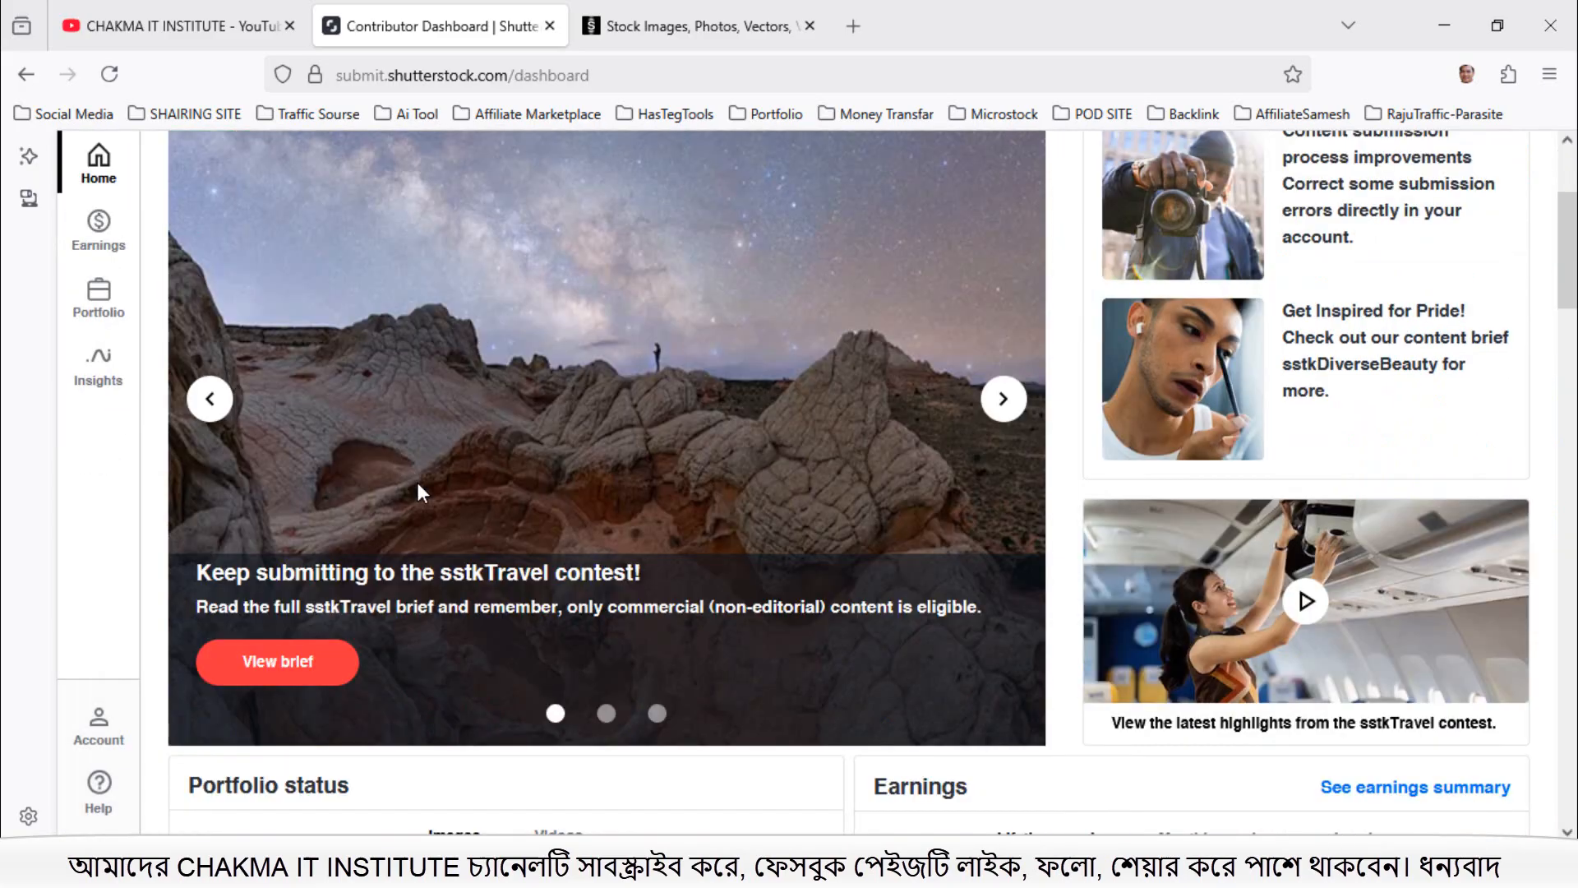
pyautogui.scroll(3, 416, 482)
pyautogui.scroll(-3, 97, 723)
pyautogui.click(99, 723)
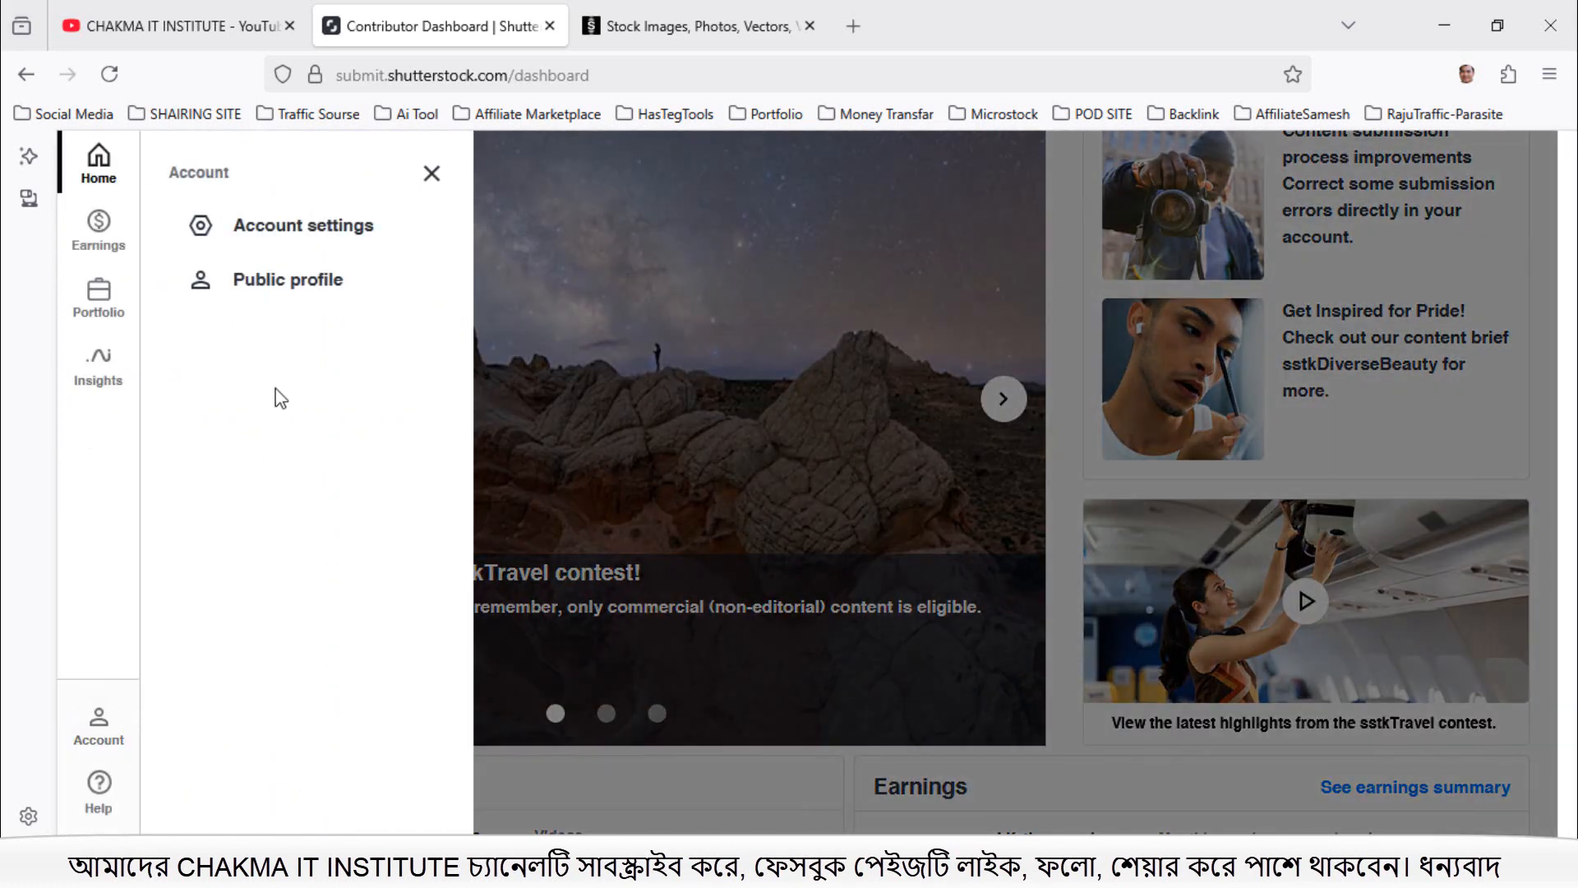
pyautogui.click(298, 247)
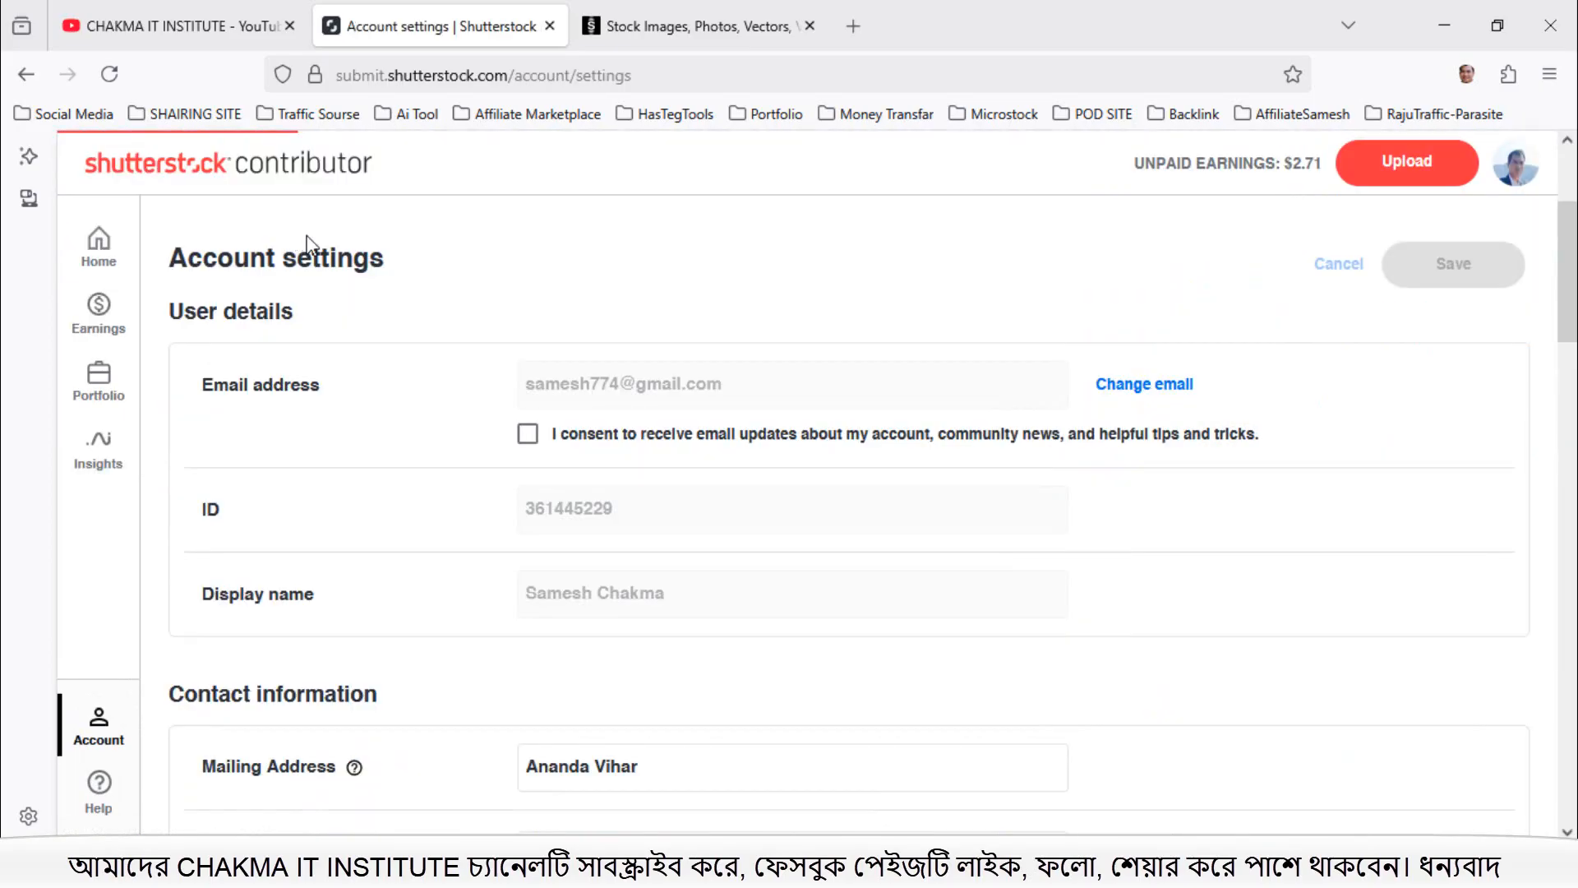
# Step: Review the account settings for contact information, payout, licensing options and account deletion
pyautogui.scroll(-7, 761, 526)
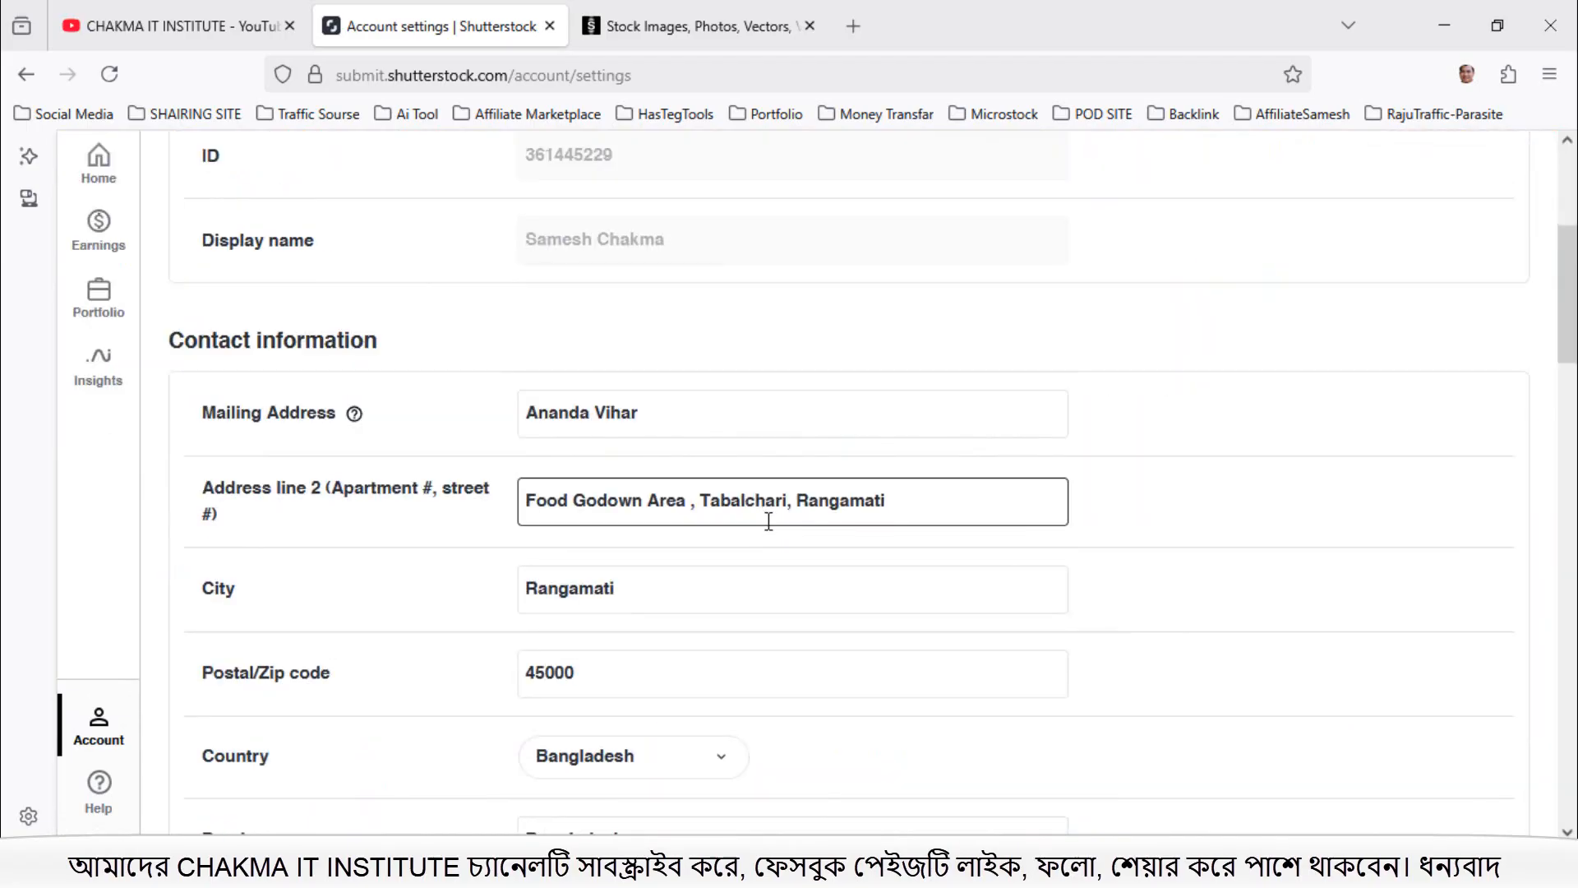
pyautogui.scroll(-5, 772, 533)
pyautogui.scroll(-7, 774, 535)
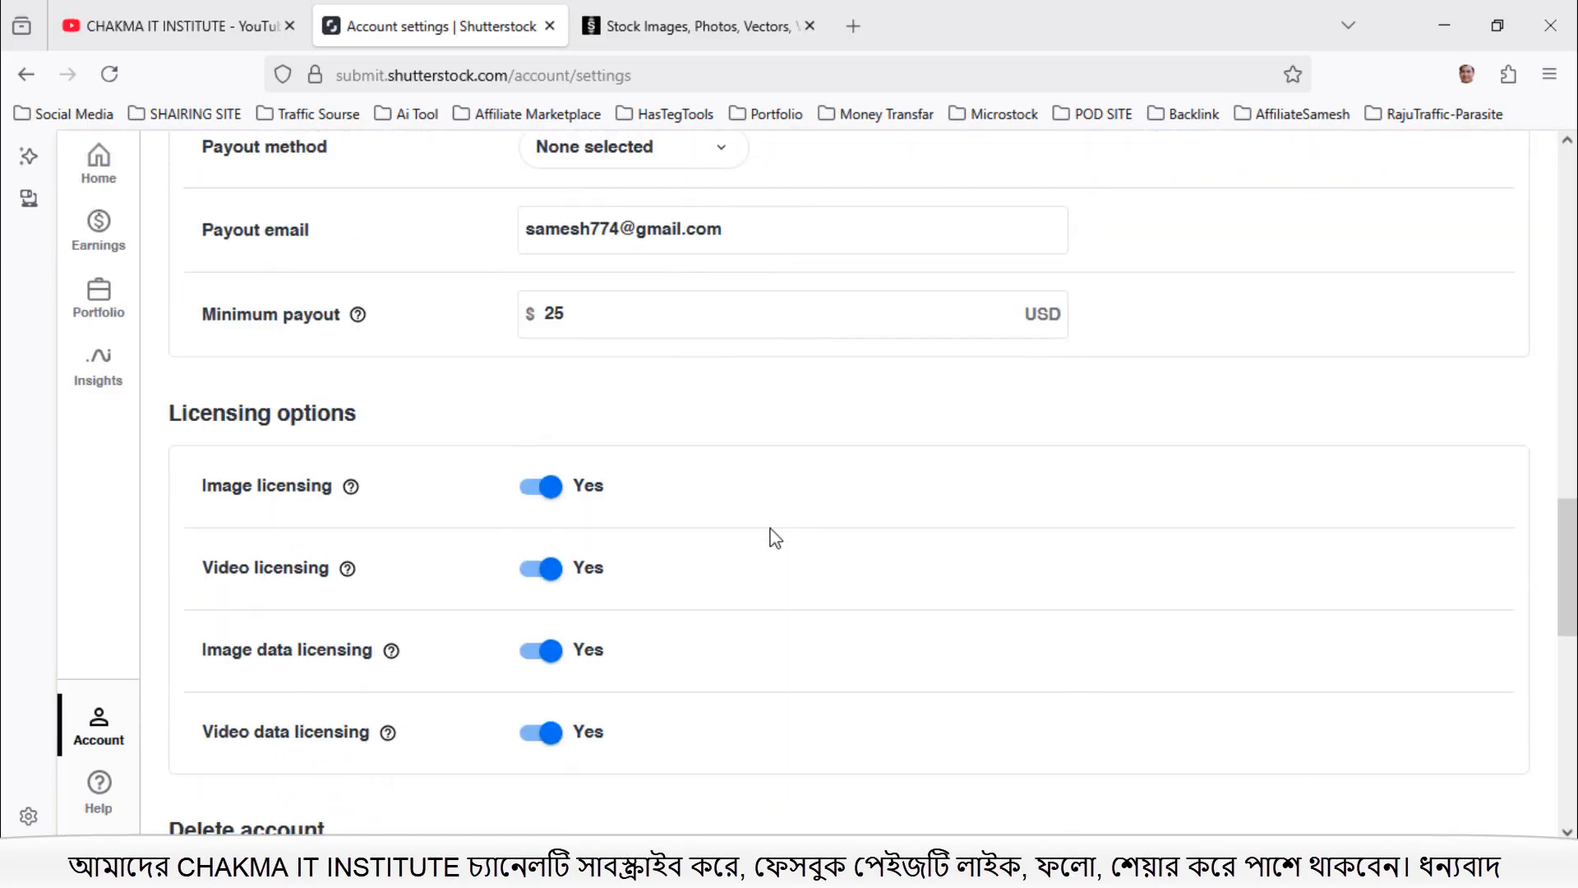
pyautogui.scroll(-6, 775, 539)
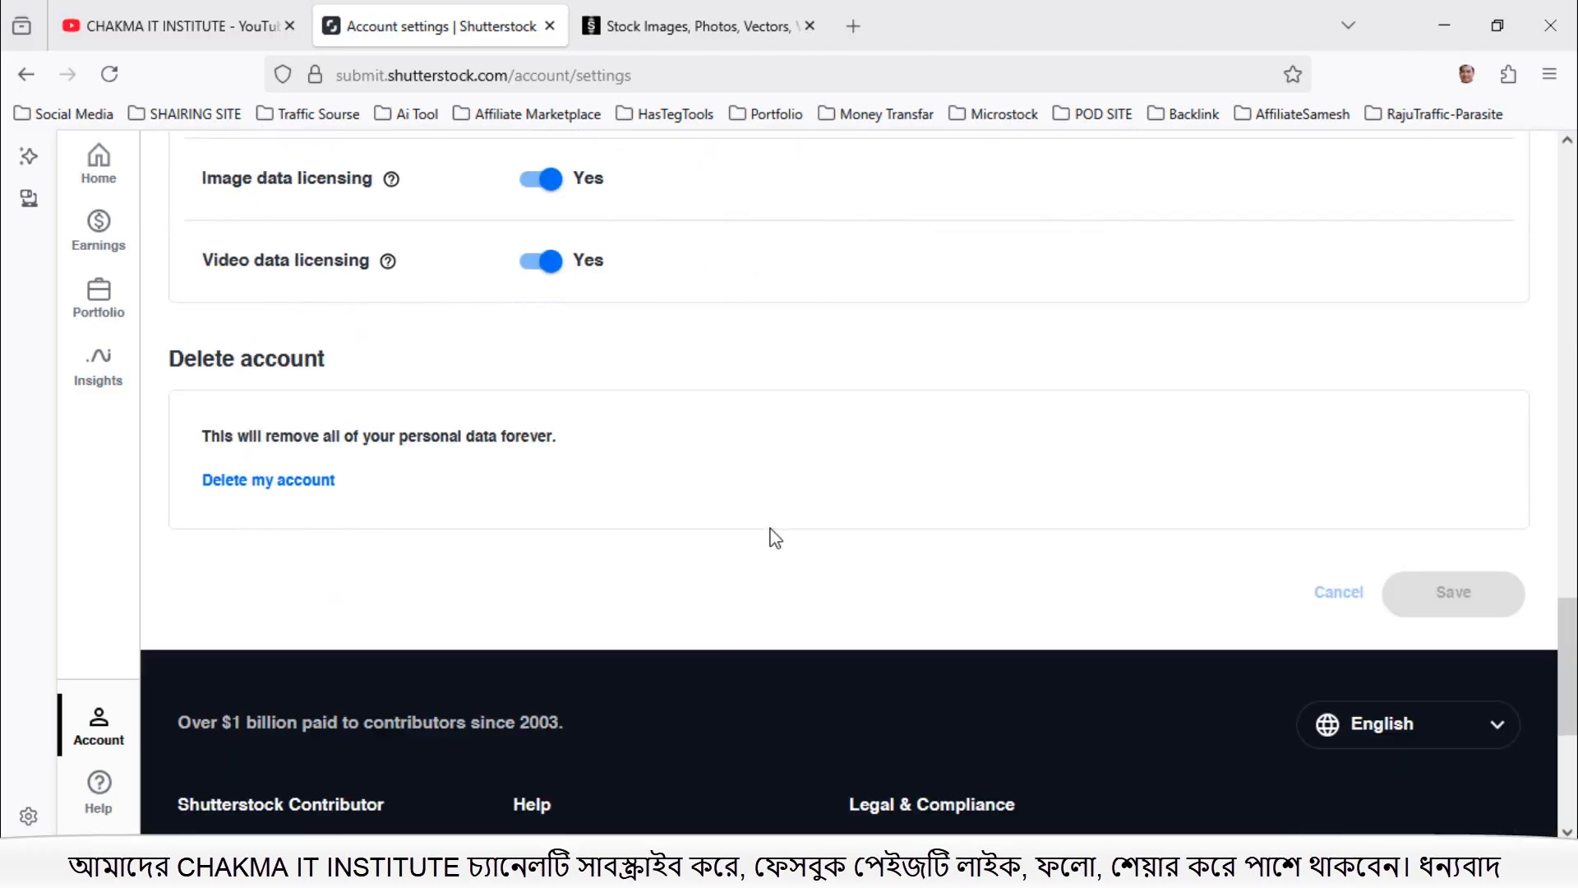
pyautogui.scroll(-3, 775, 538)
pyautogui.scroll(7, 776, 538)
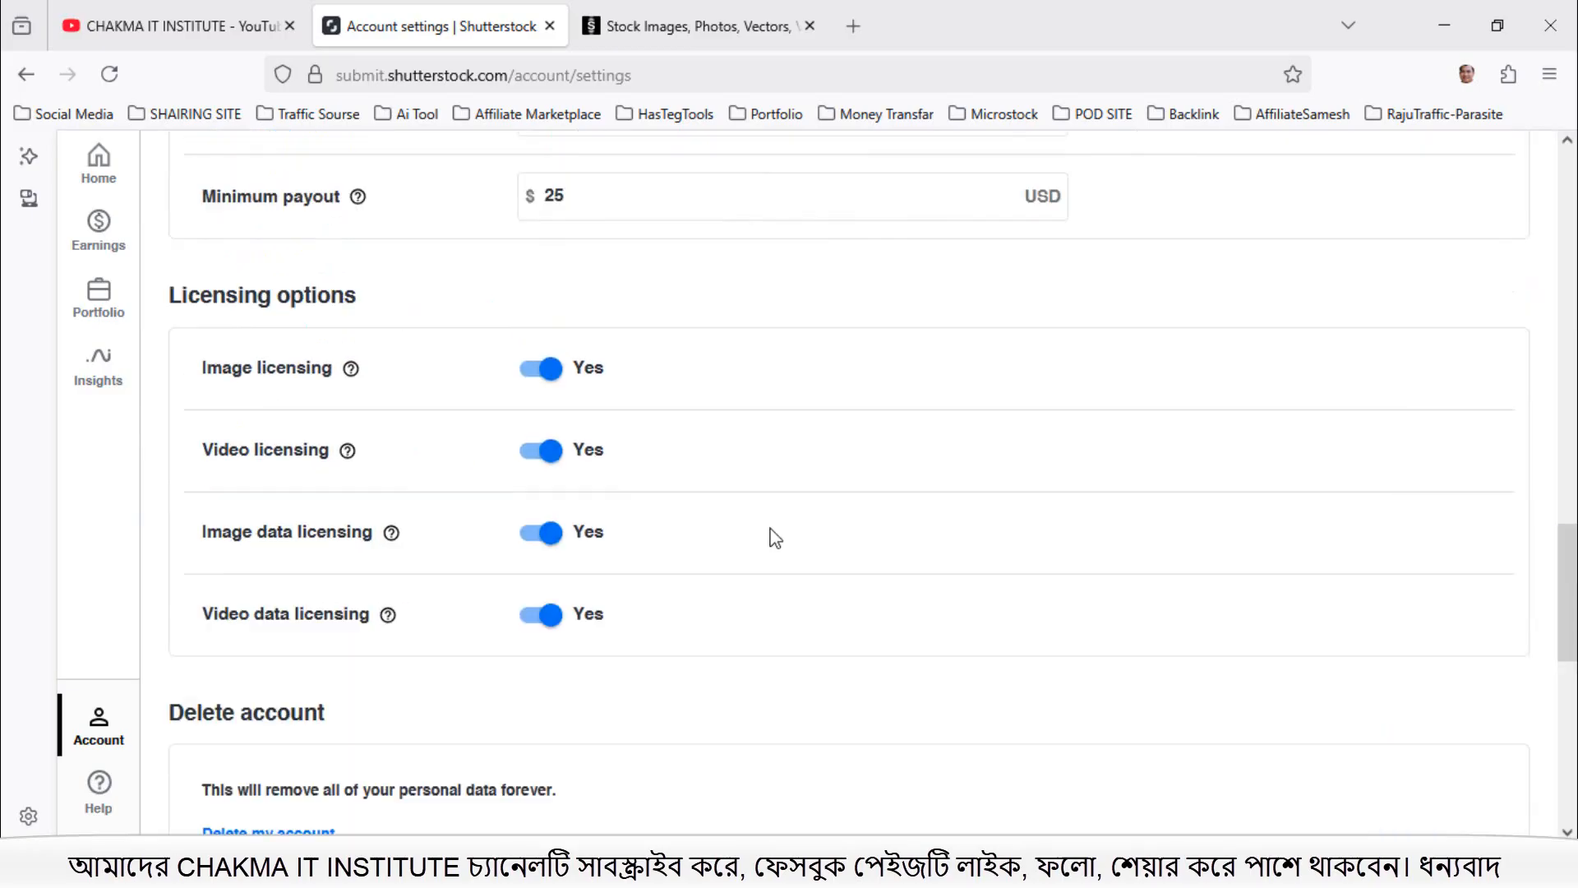
# Step: Set the payout method to Payoneer and try to save the account settings
pyautogui.scroll(4, 775, 538)
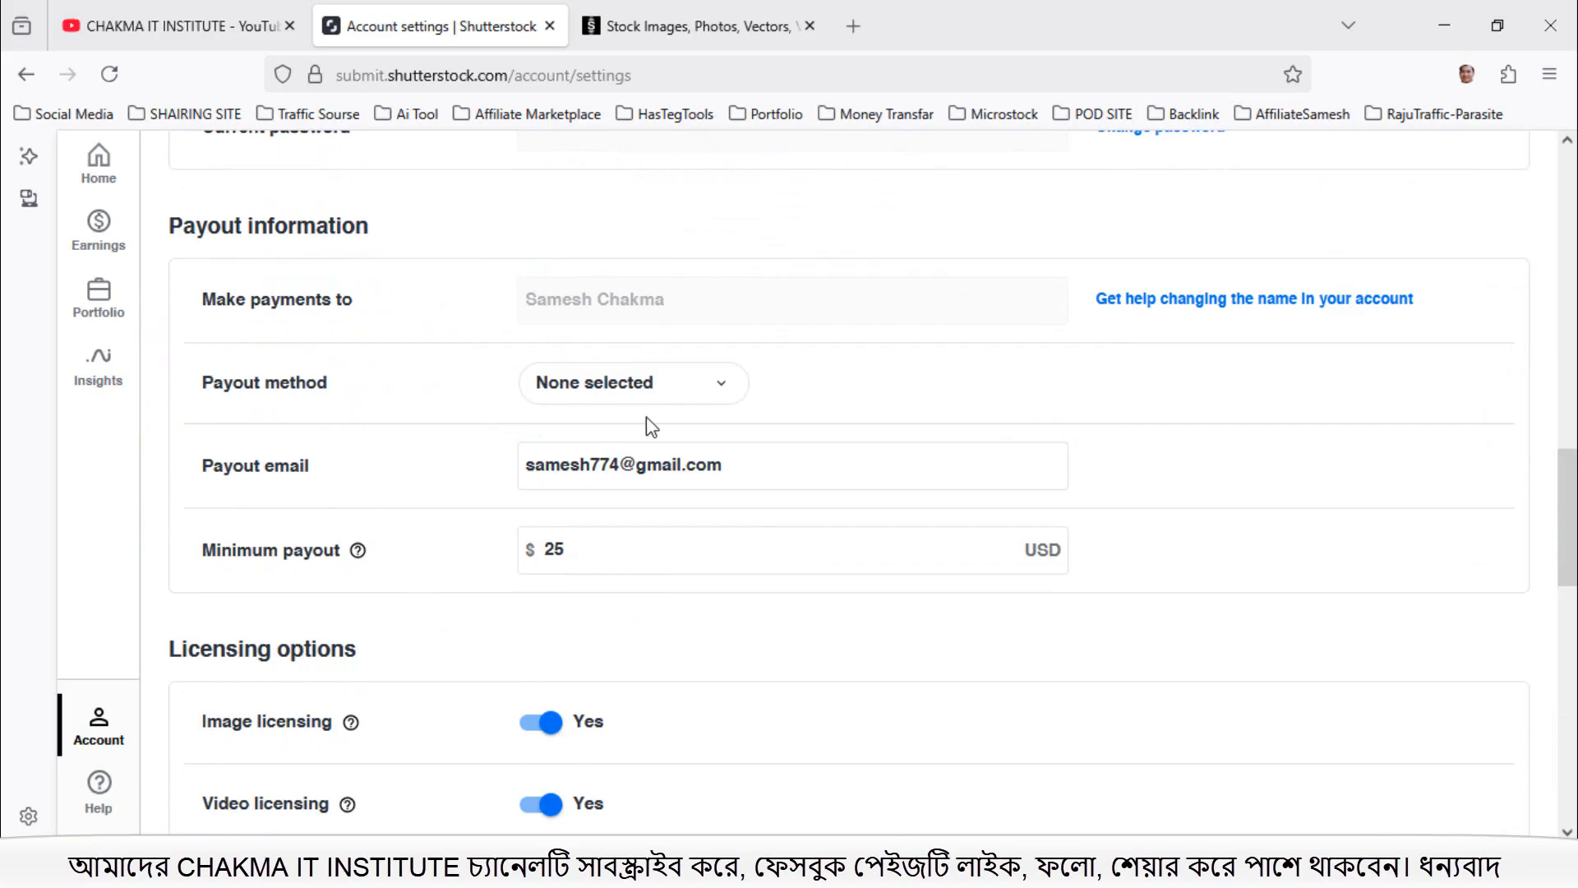
pyautogui.click(725, 397)
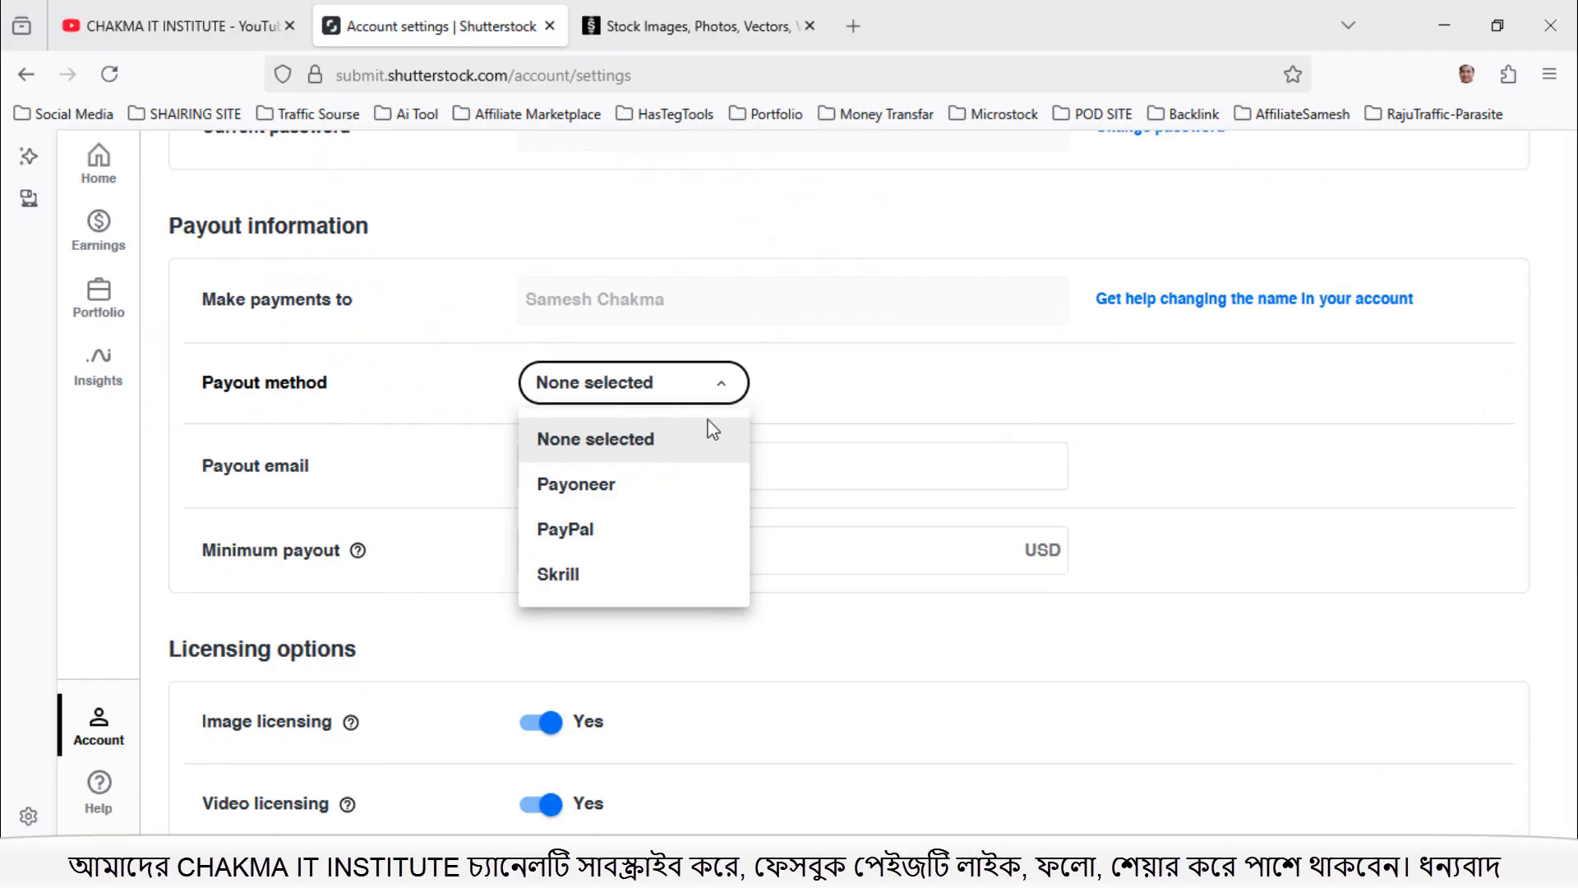
pyautogui.click(621, 493)
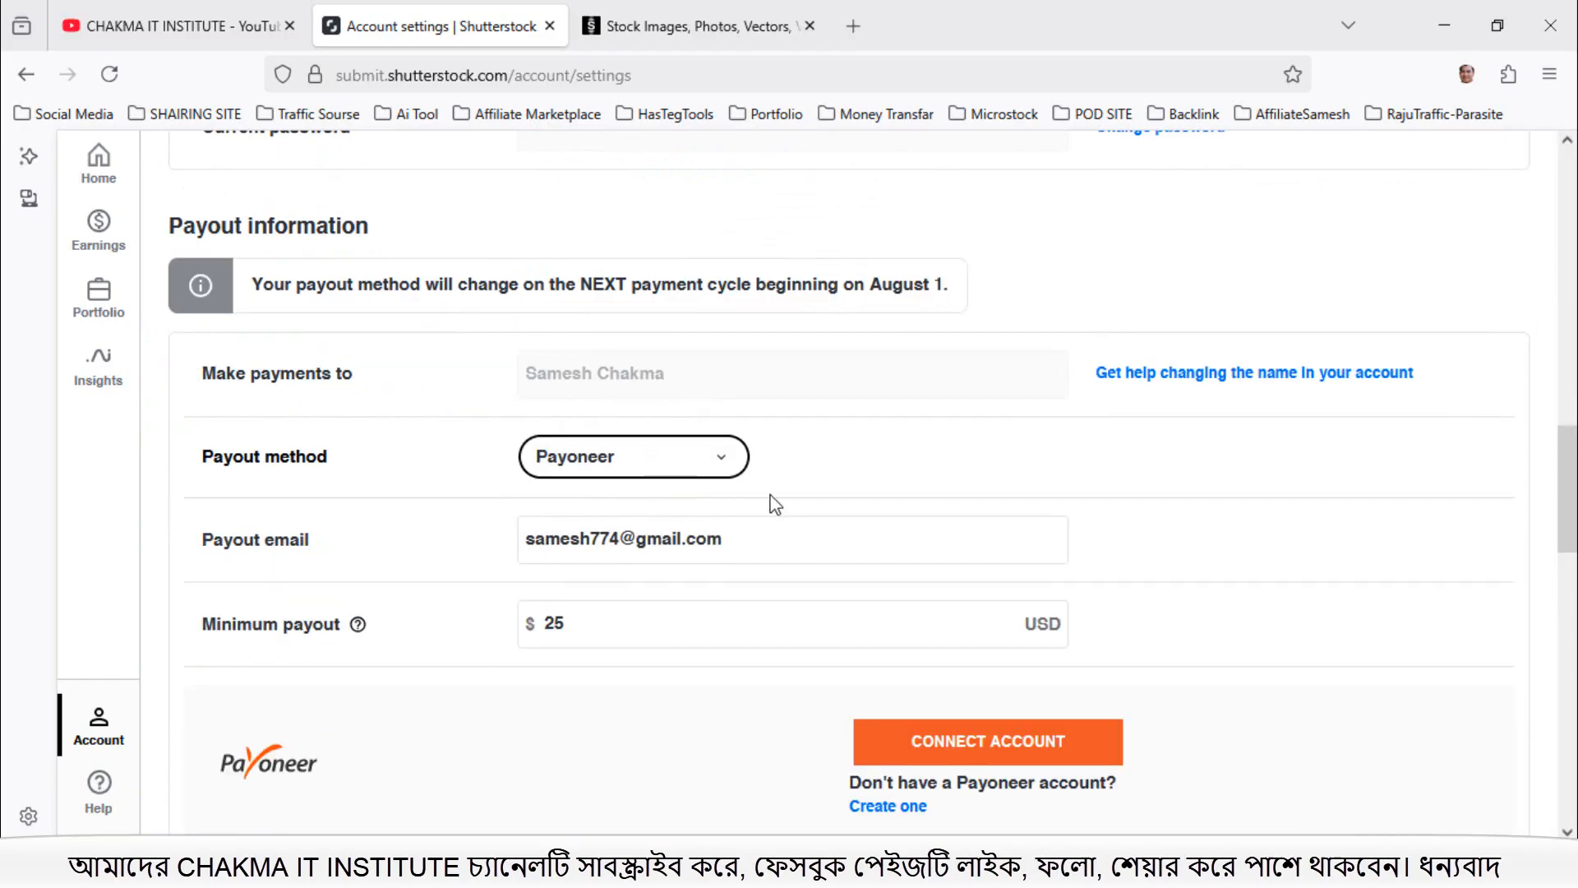
pyautogui.scroll(-1, 807, 508)
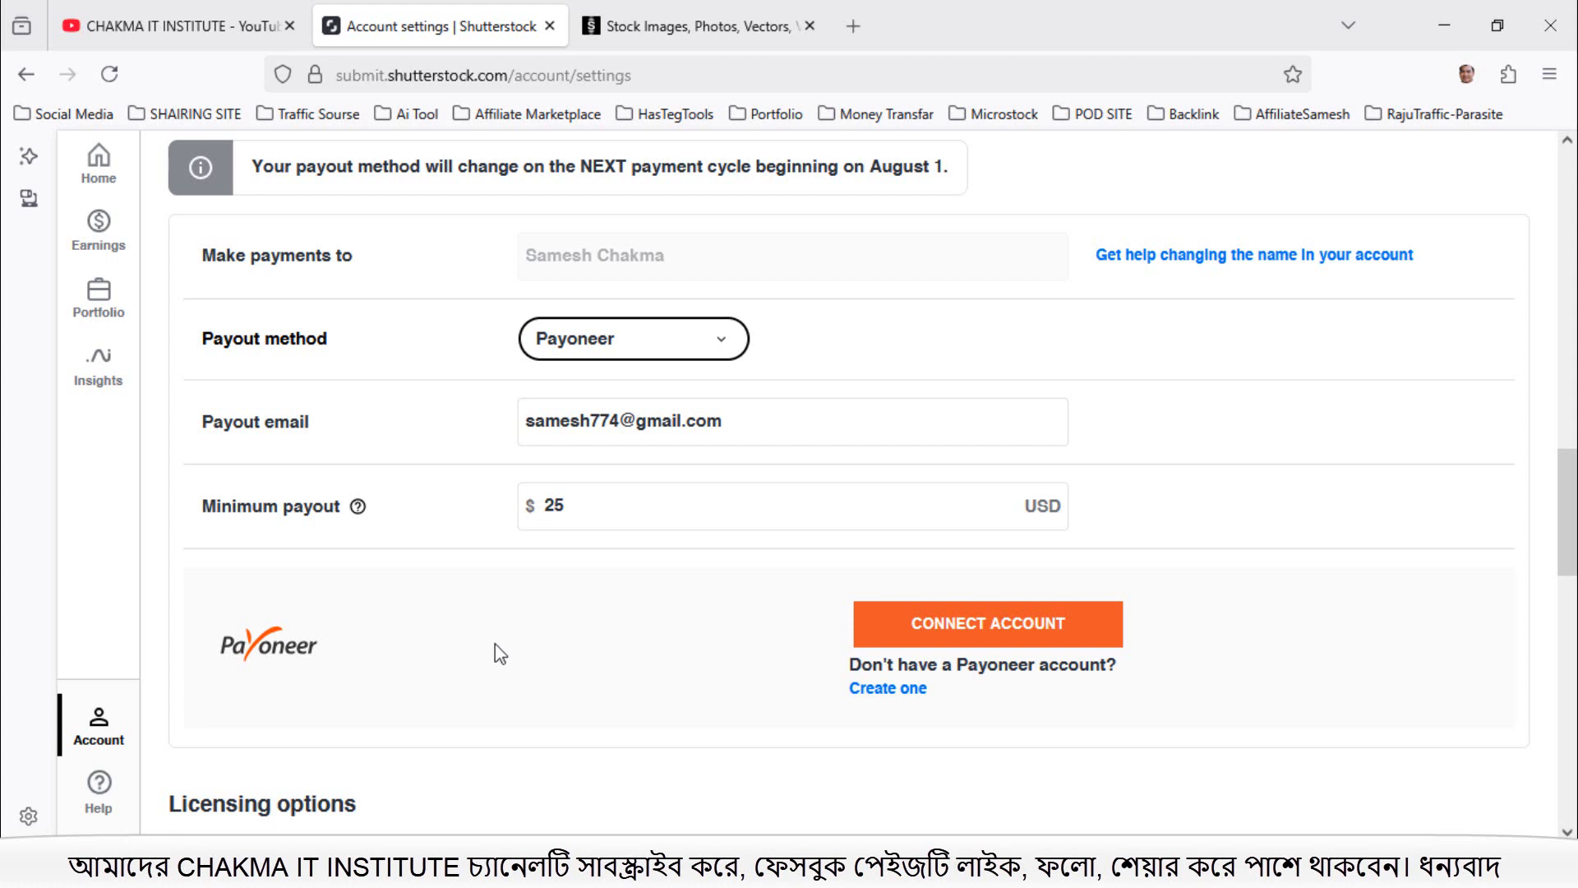
pyautogui.scroll(-1, 576, 638)
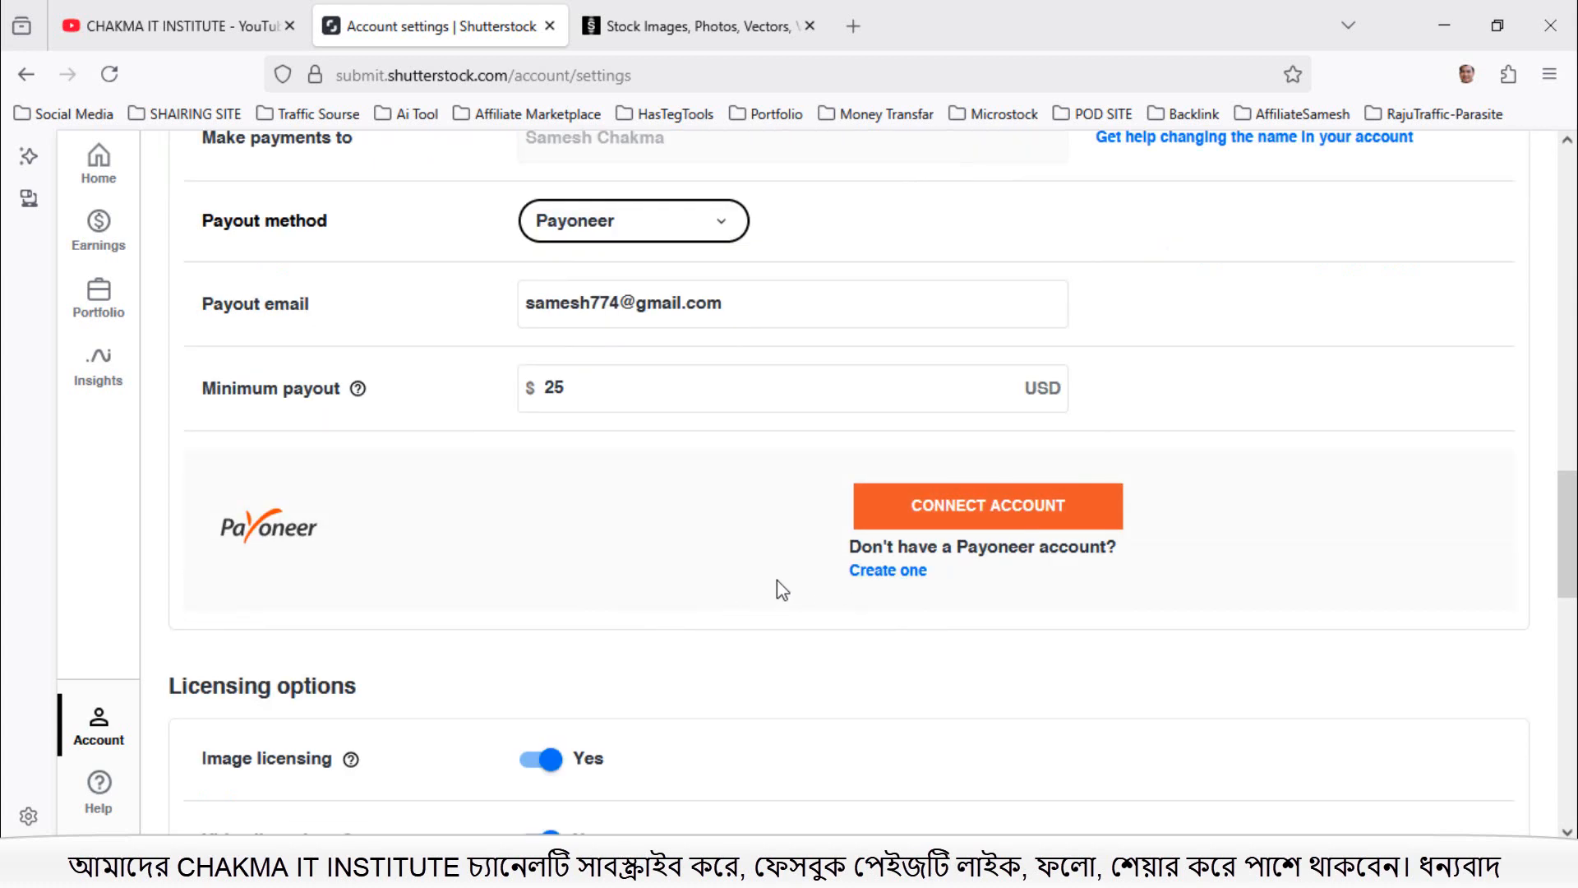
pyautogui.scroll(2, 683, 580)
pyautogui.scroll(5, 831, 585)
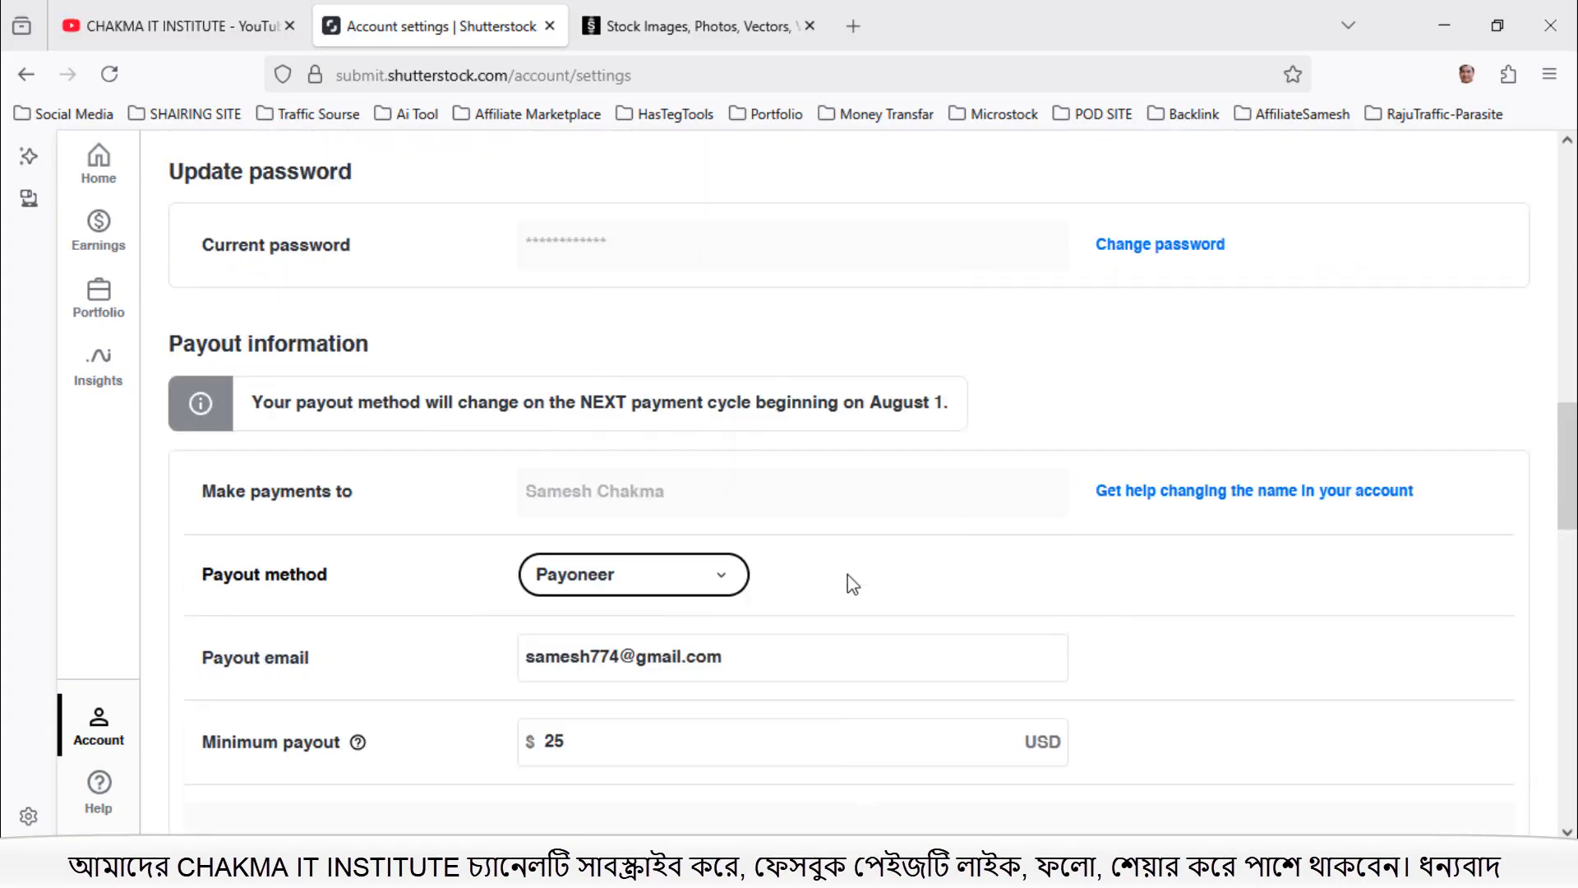
pyautogui.scroll(-3, 852, 584)
pyautogui.scroll(10, 852, 585)
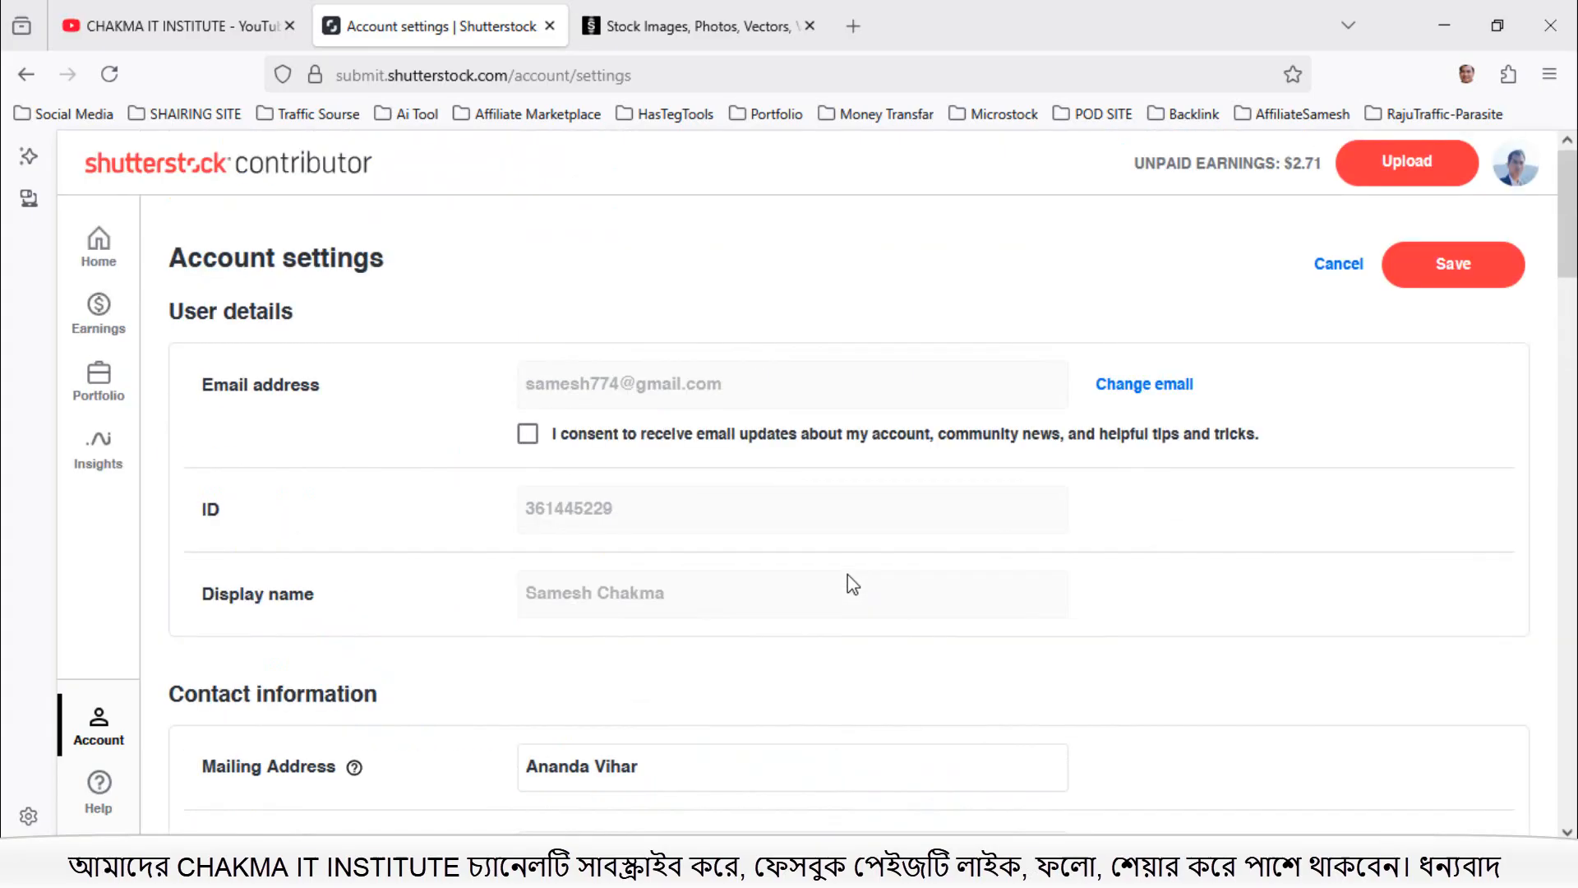
pyautogui.click(1440, 281)
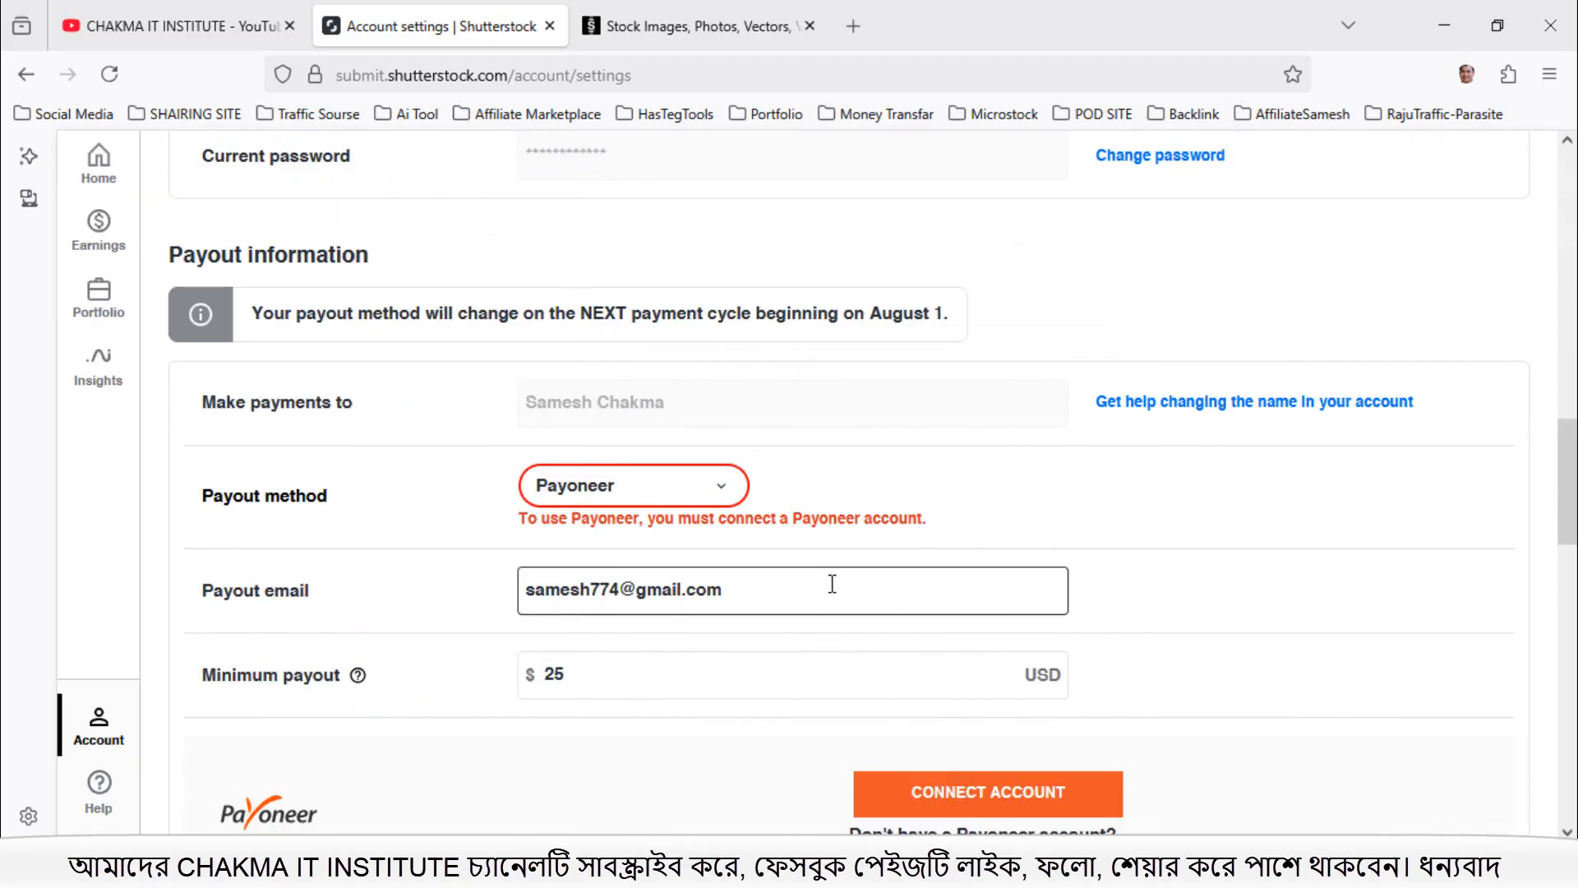
# Step: Connect a Payoneer account for payouts by signing in to Payoneer with the saved credentials
pyautogui.scroll(-4, 831, 584)
pyautogui.scroll(3, 838, 609)
pyautogui.scroll(-1, 807, 581)
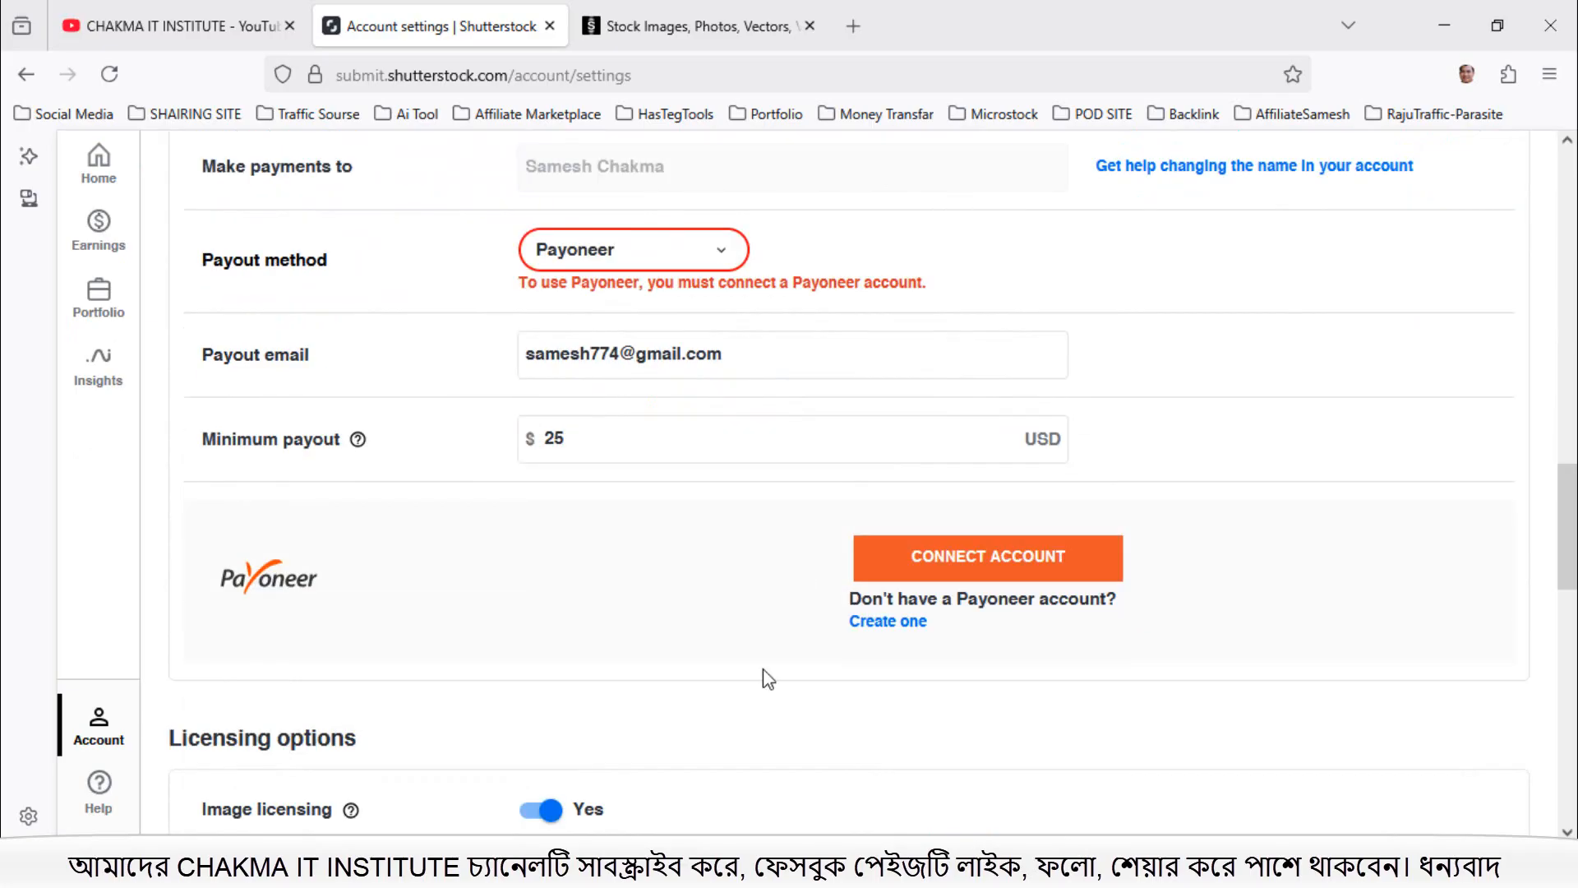
pyautogui.click(979, 572)
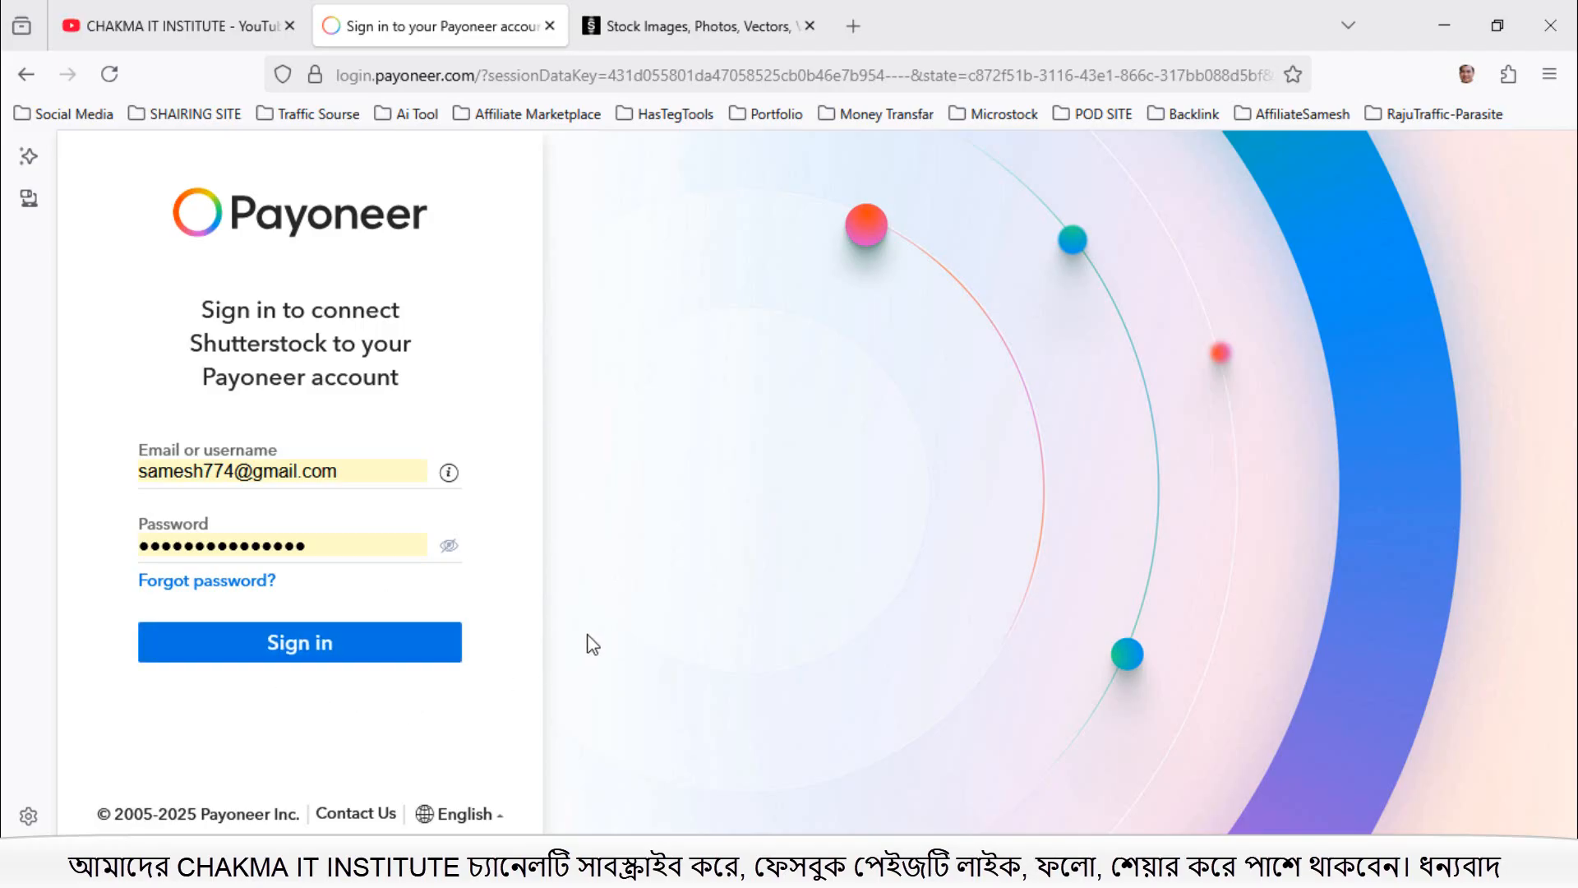
pyautogui.click(302, 649)
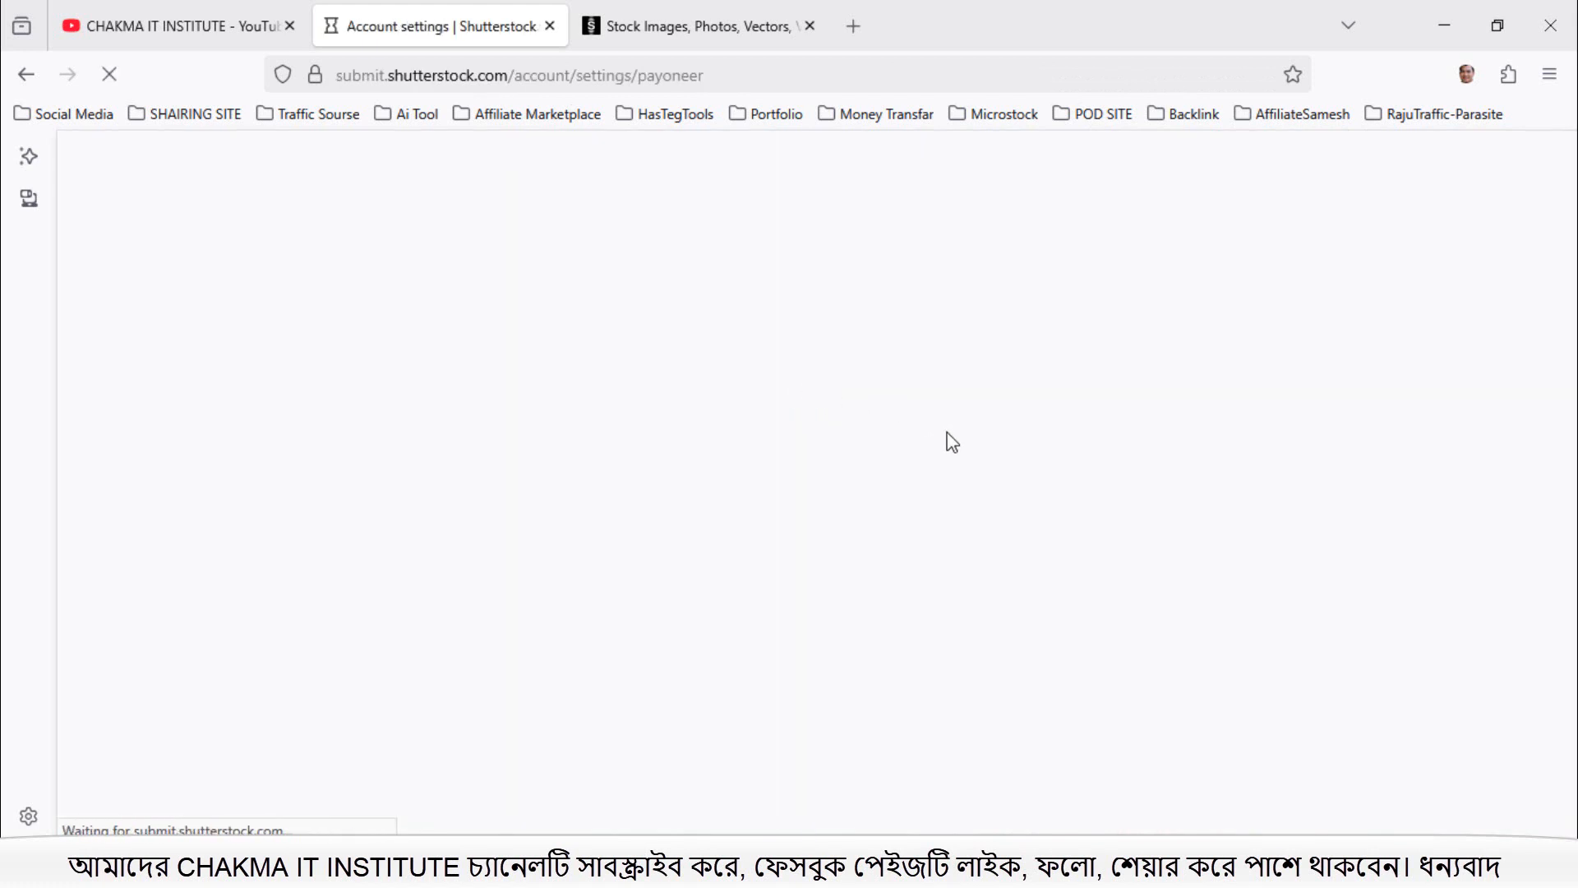
# Step: Check the Payoneer connection status in the payout information and return to the start of the account settings
pyautogui.scroll(-5, 911, 563)
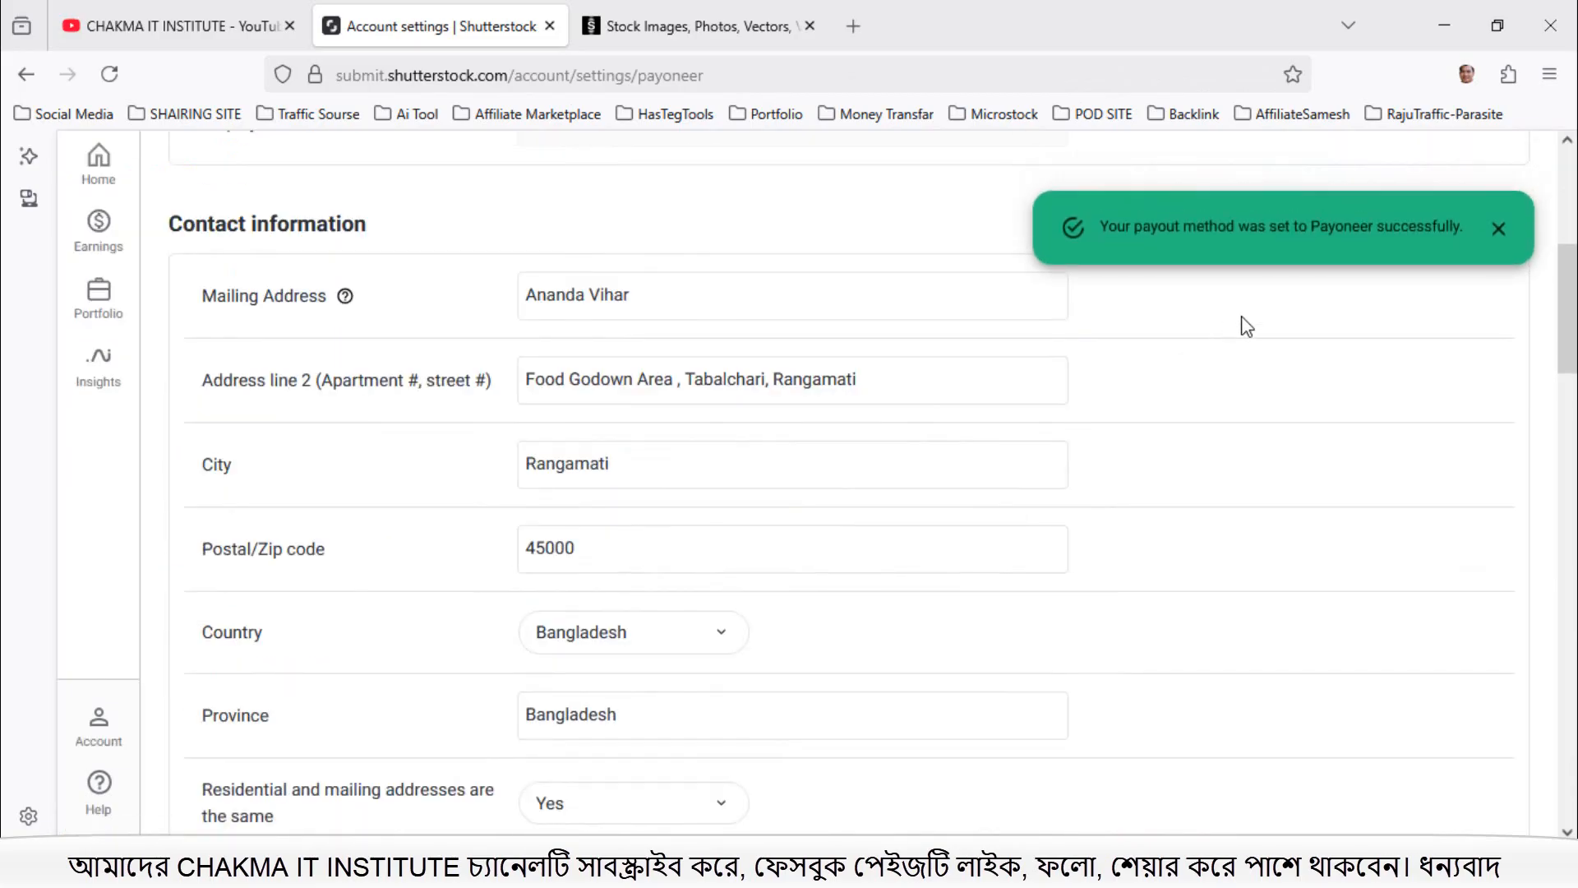
pyautogui.scroll(-12, 947, 550)
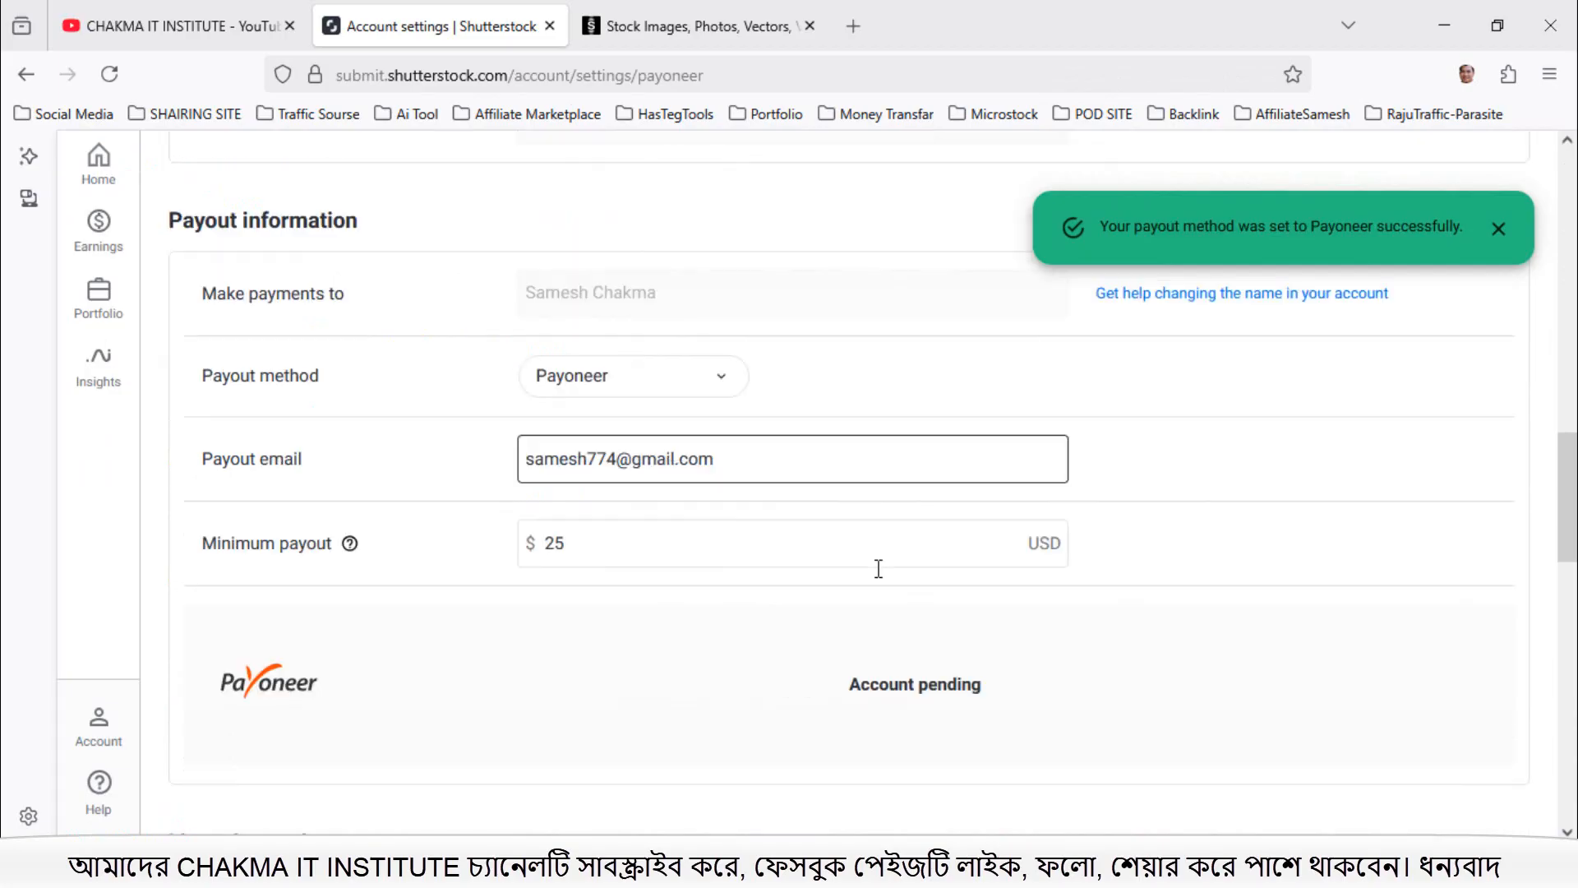
pyautogui.scroll(20, 827, 588)
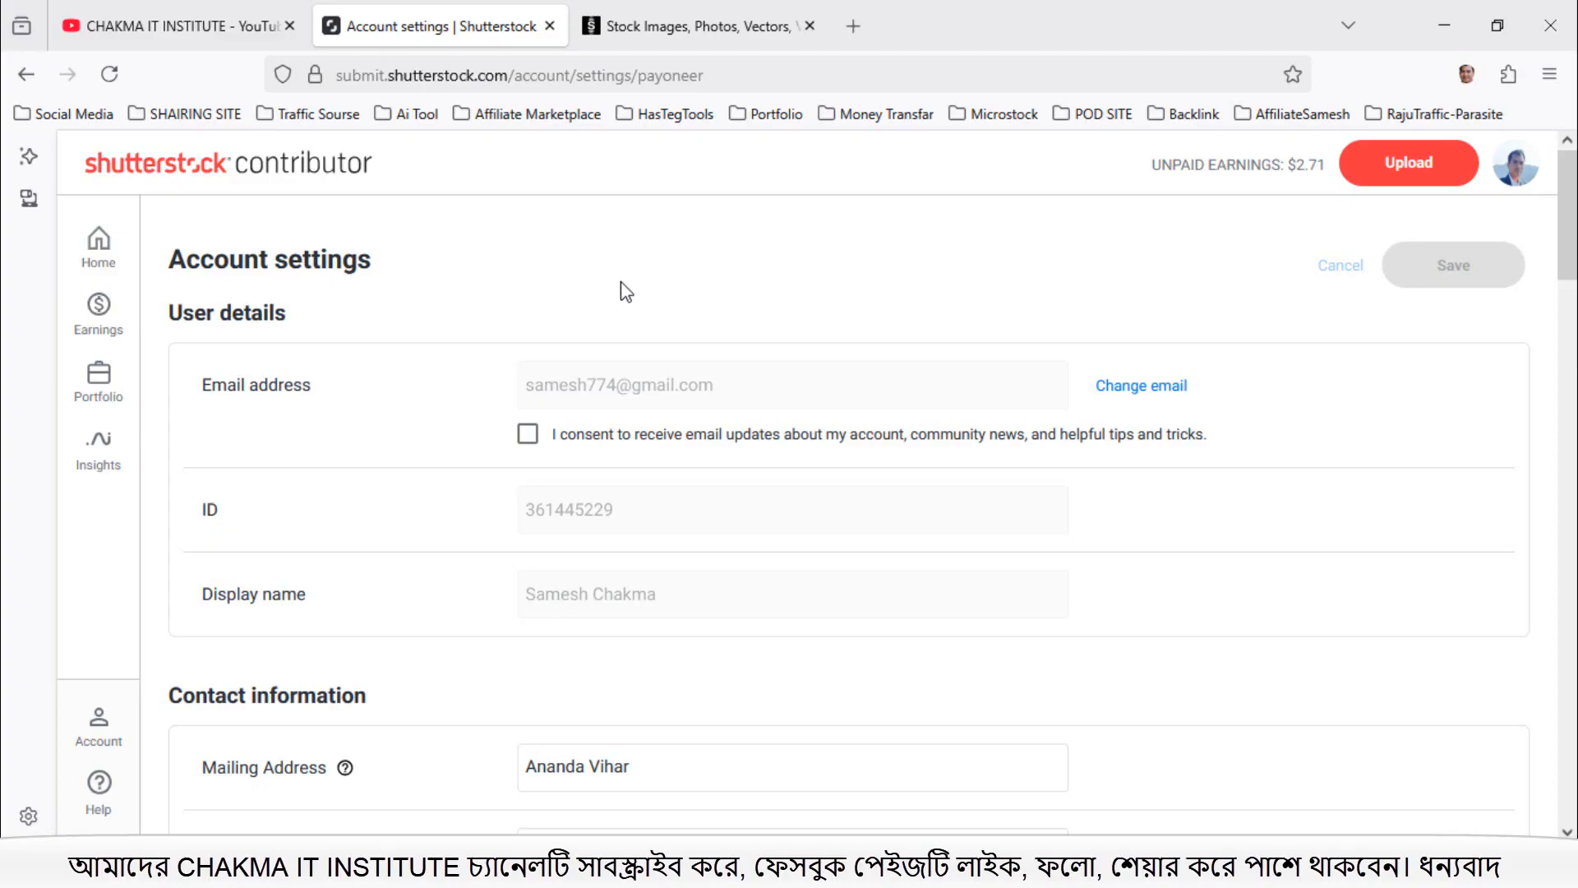
# Step: Open the asset upload window and review the accepted image and video formats
pyautogui.click(1403, 164)
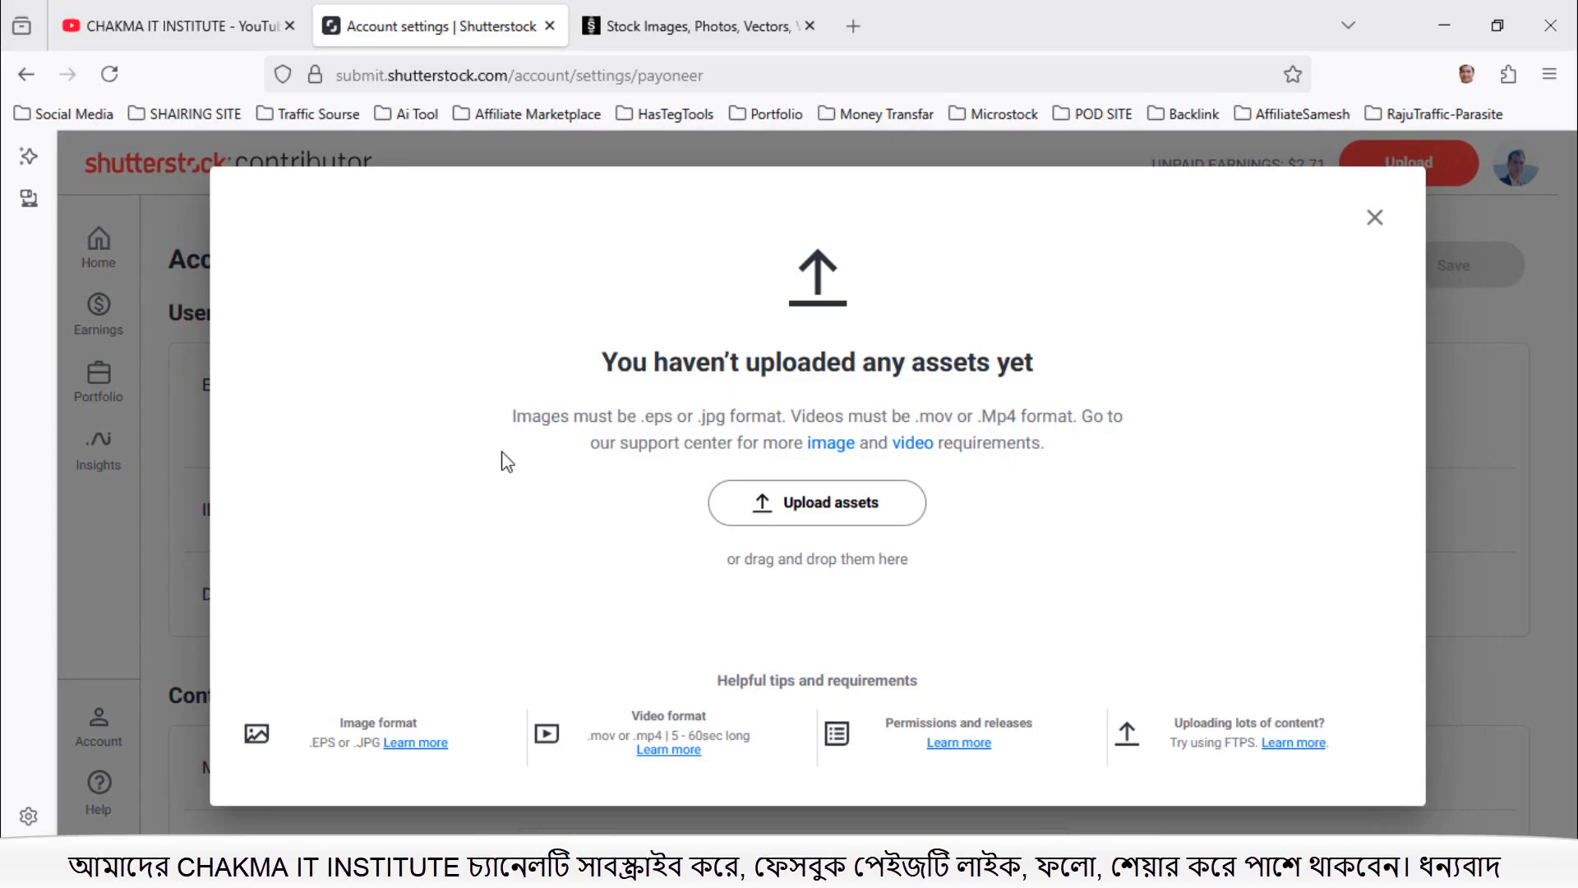
pyautogui.moveTo(507, 417); pyautogui.dragTo(627, 415)
pyautogui.moveTo(662, 415); pyautogui.dragTo(1159, 423)
pyautogui.click(1182, 514)
# Step: Start choosing assets to upload and browse to the 6June25 folder in Microstock Design on New Volume (G:)
pyautogui.click(810, 516)
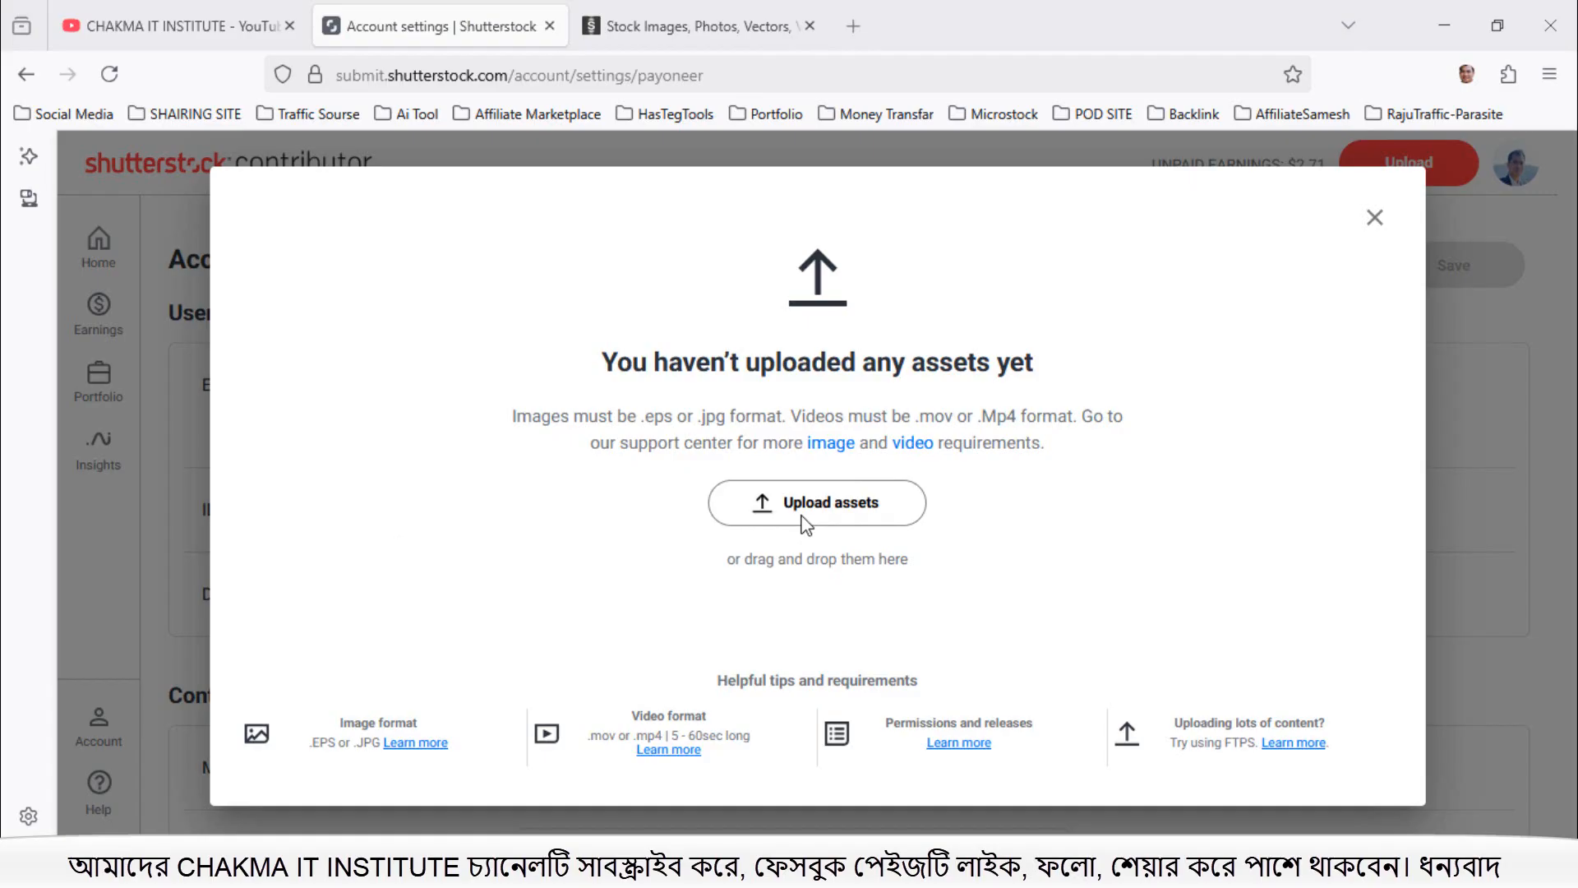
pyautogui.click(804, 518)
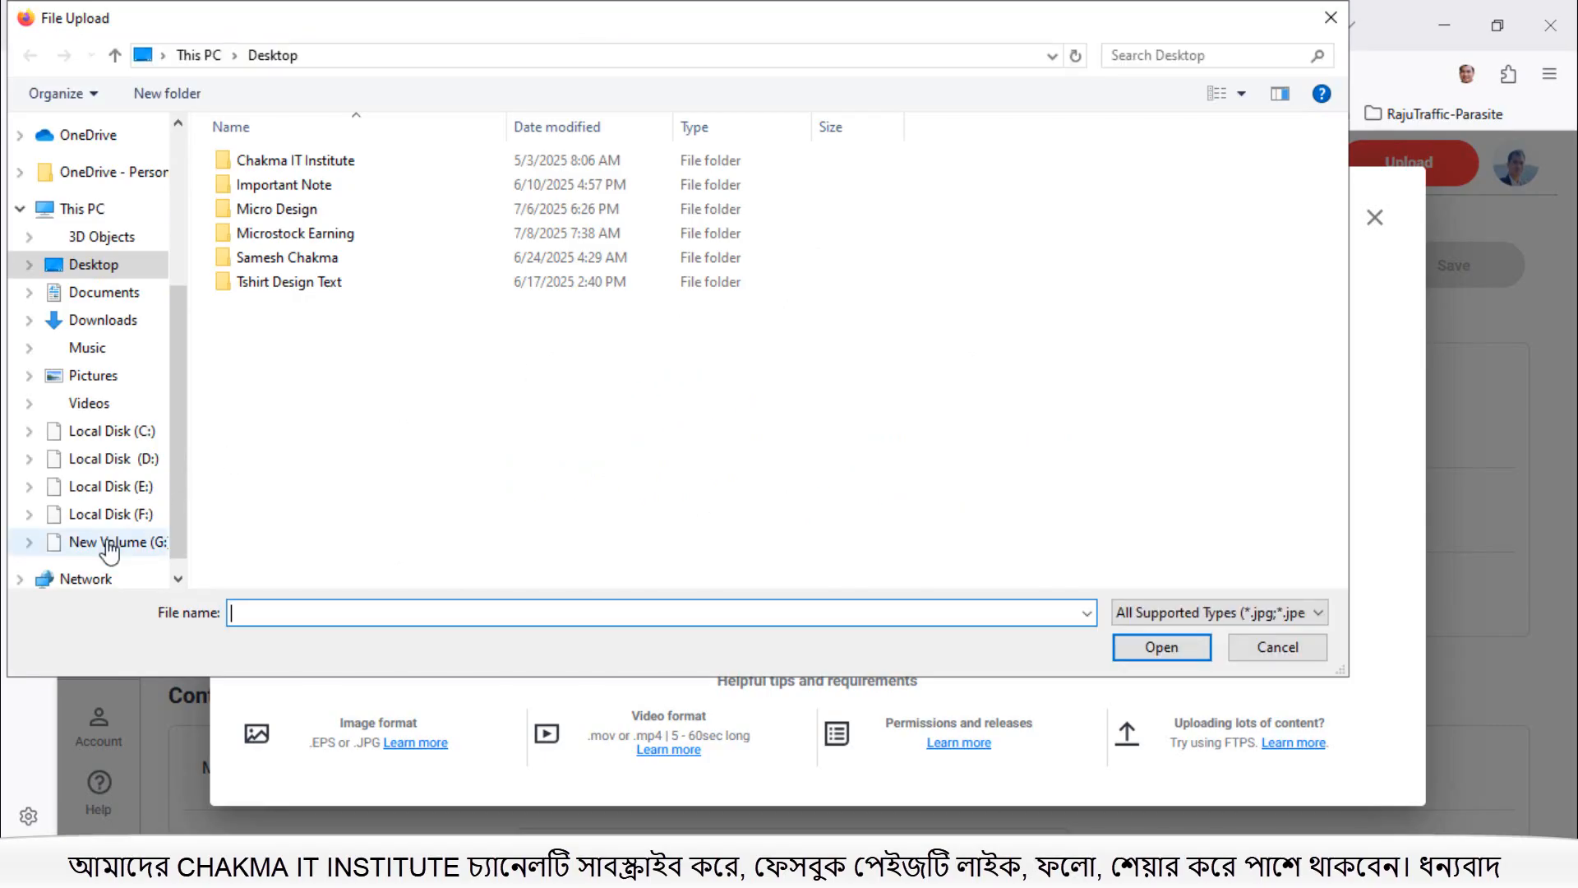
pyautogui.click(108, 544)
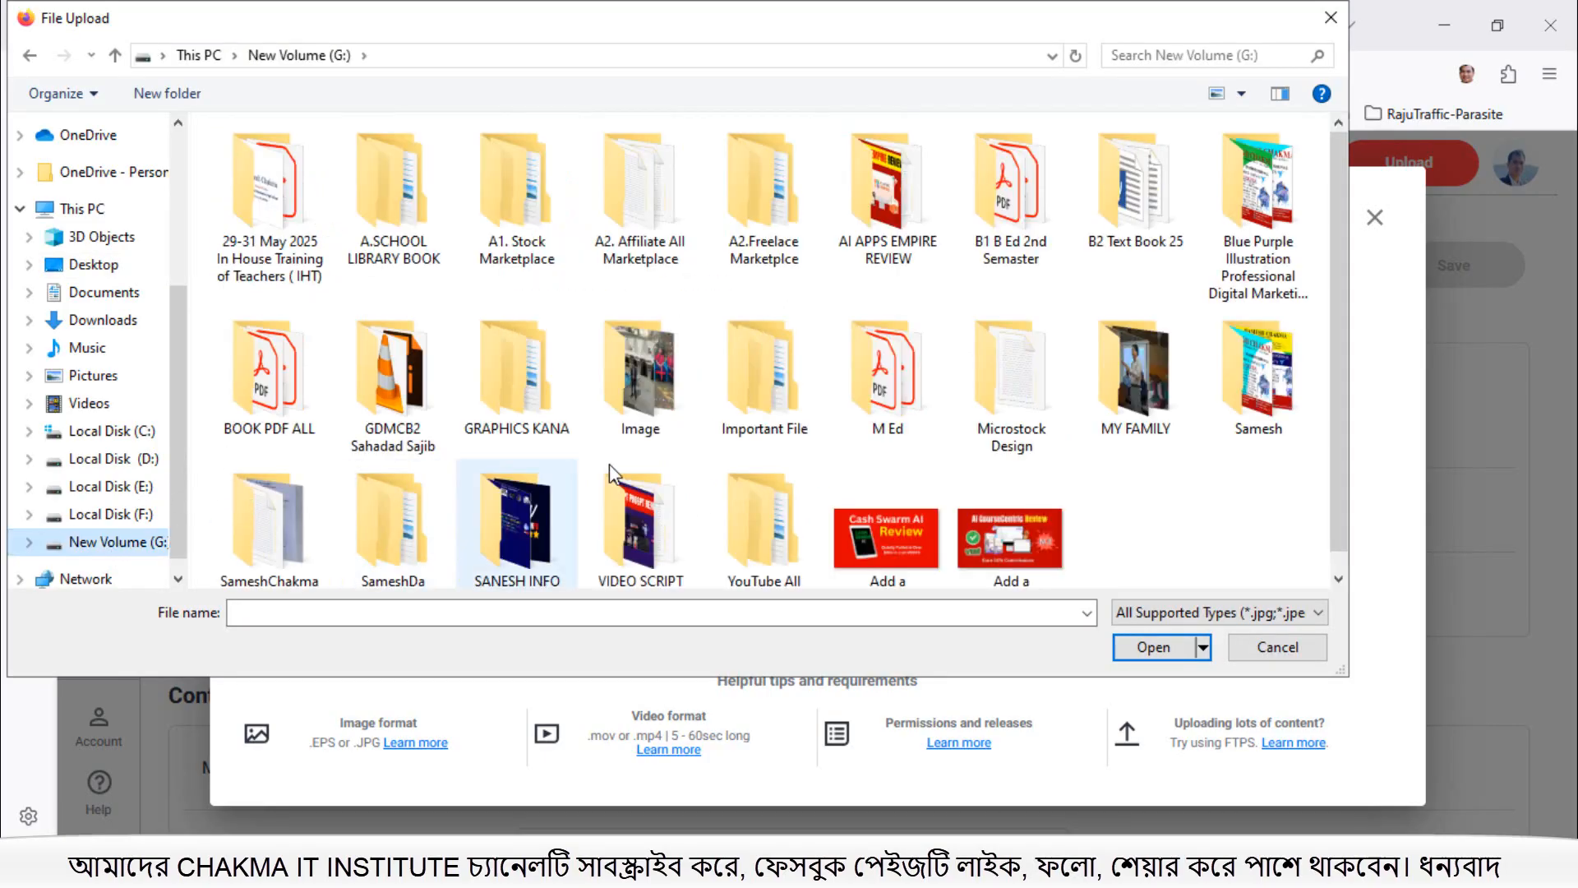
pyautogui.doubleClick(989, 403)
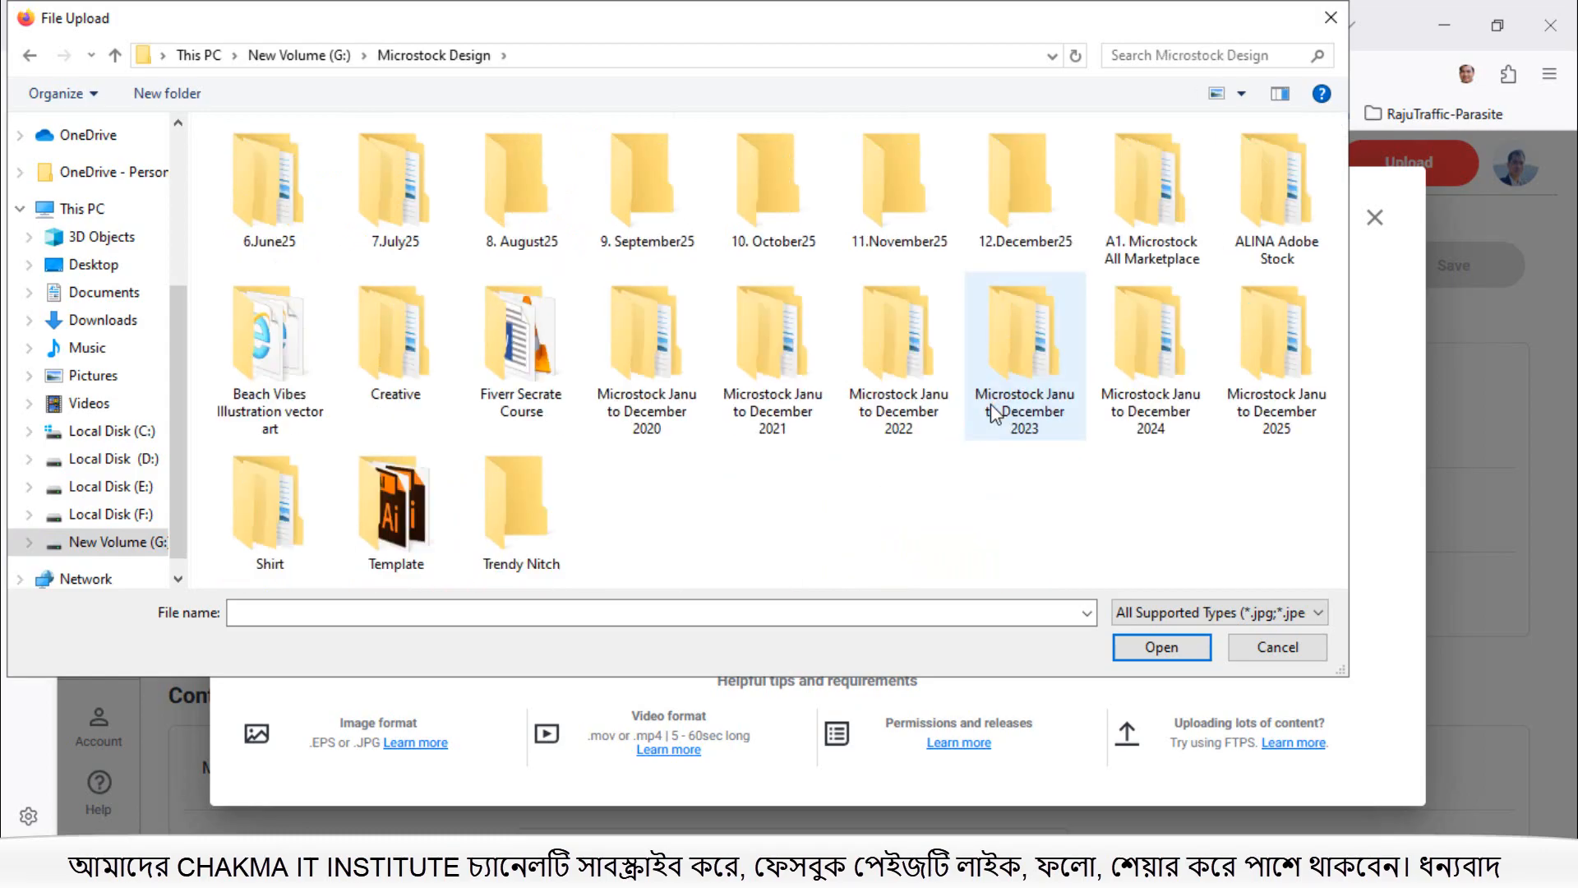
pyautogui.doubleClick(287, 211)
pyautogui.scroll(-2, 888, 464)
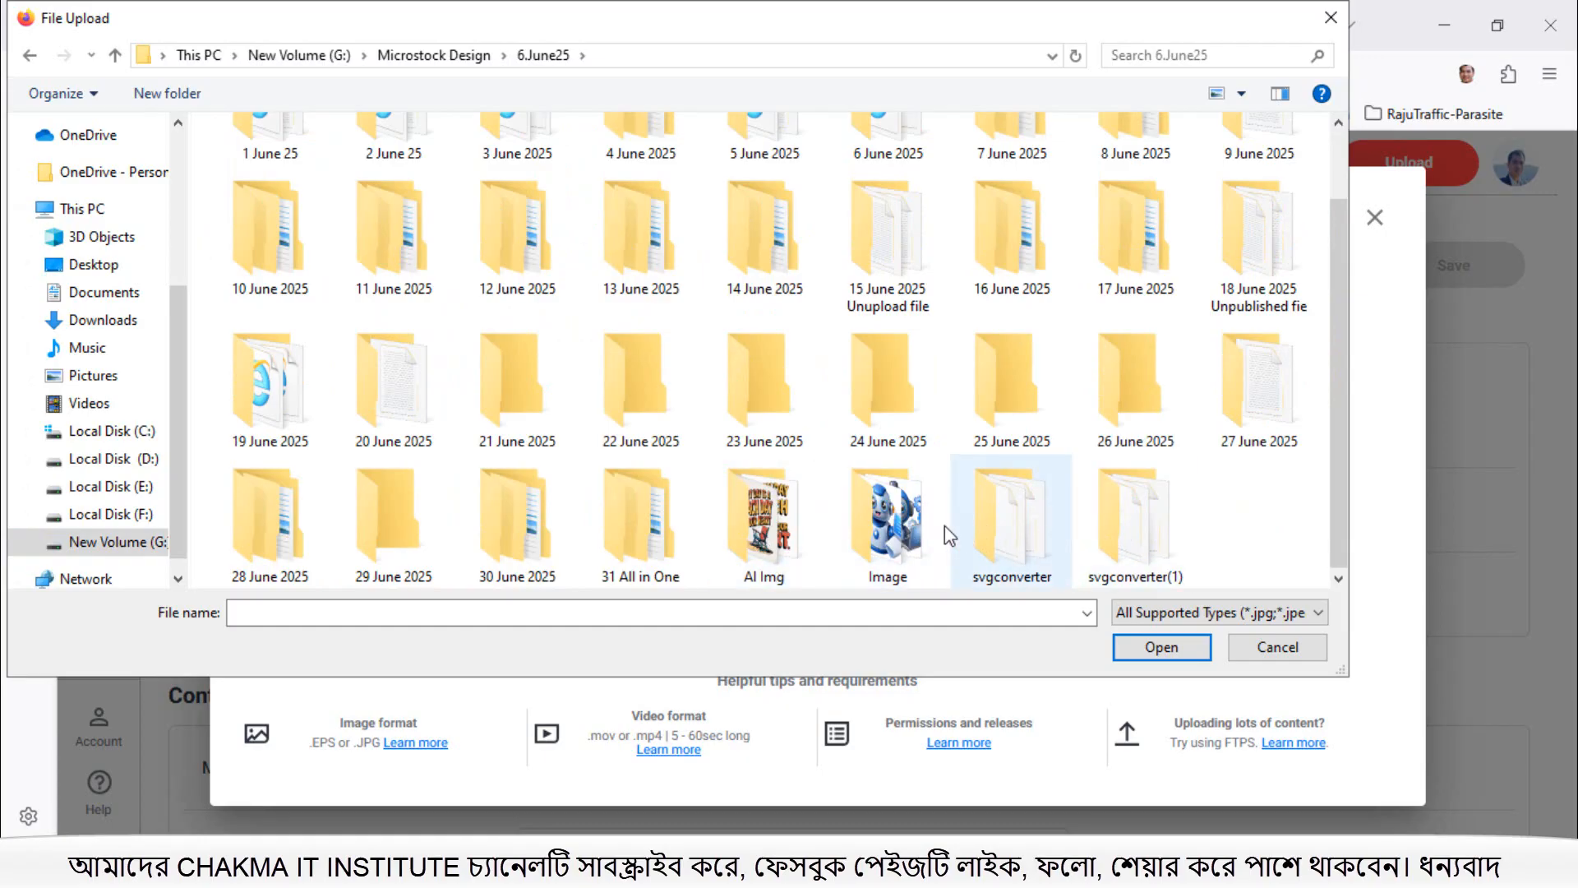
# Step: Browse to the Back in my day folder inside 31 All in One and check the images in its Mockups subfolder
pyautogui.doubleClick(655, 549)
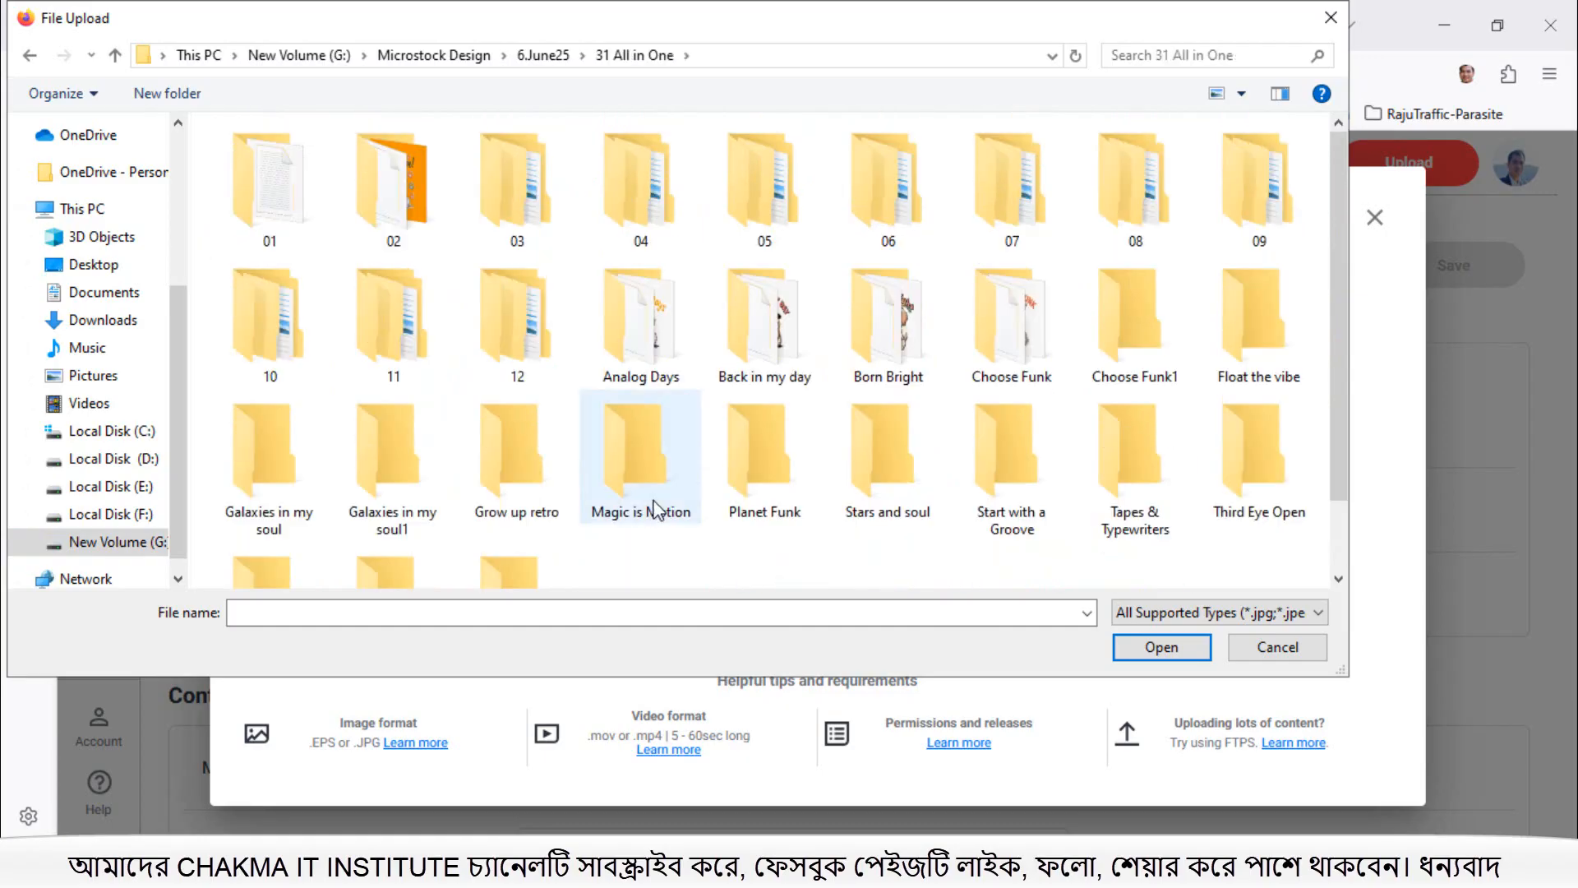
pyautogui.scroll(-1, 870, 471)
pyautogui.scroll(1, 807, 496)
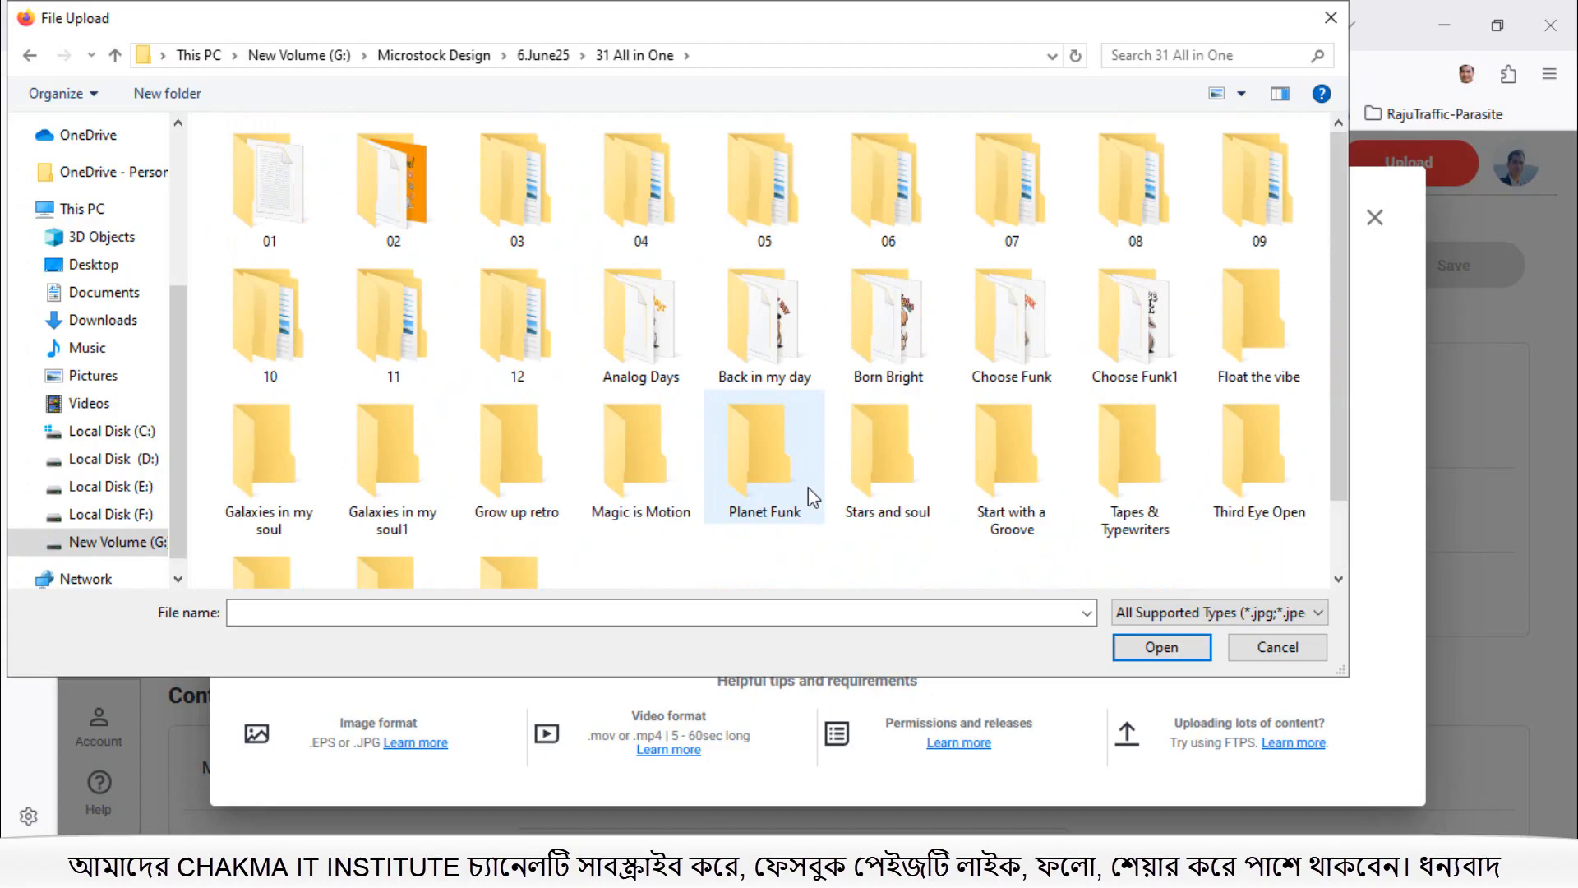
pyautogui.scroll(-1, 806, 497)
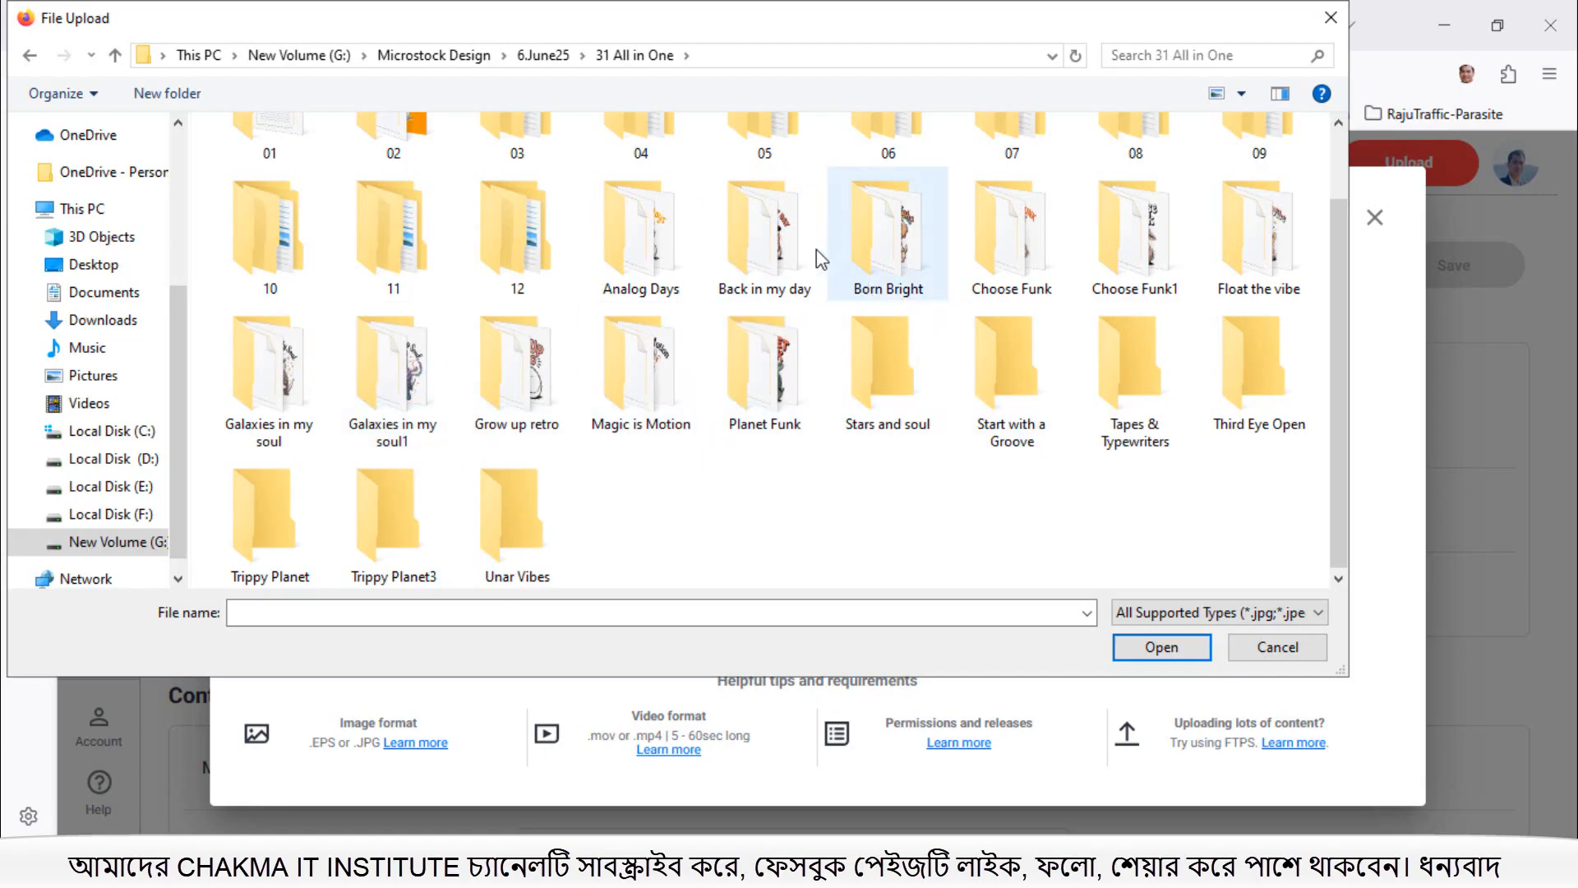
pyautogui.doubleClick(773, 243)
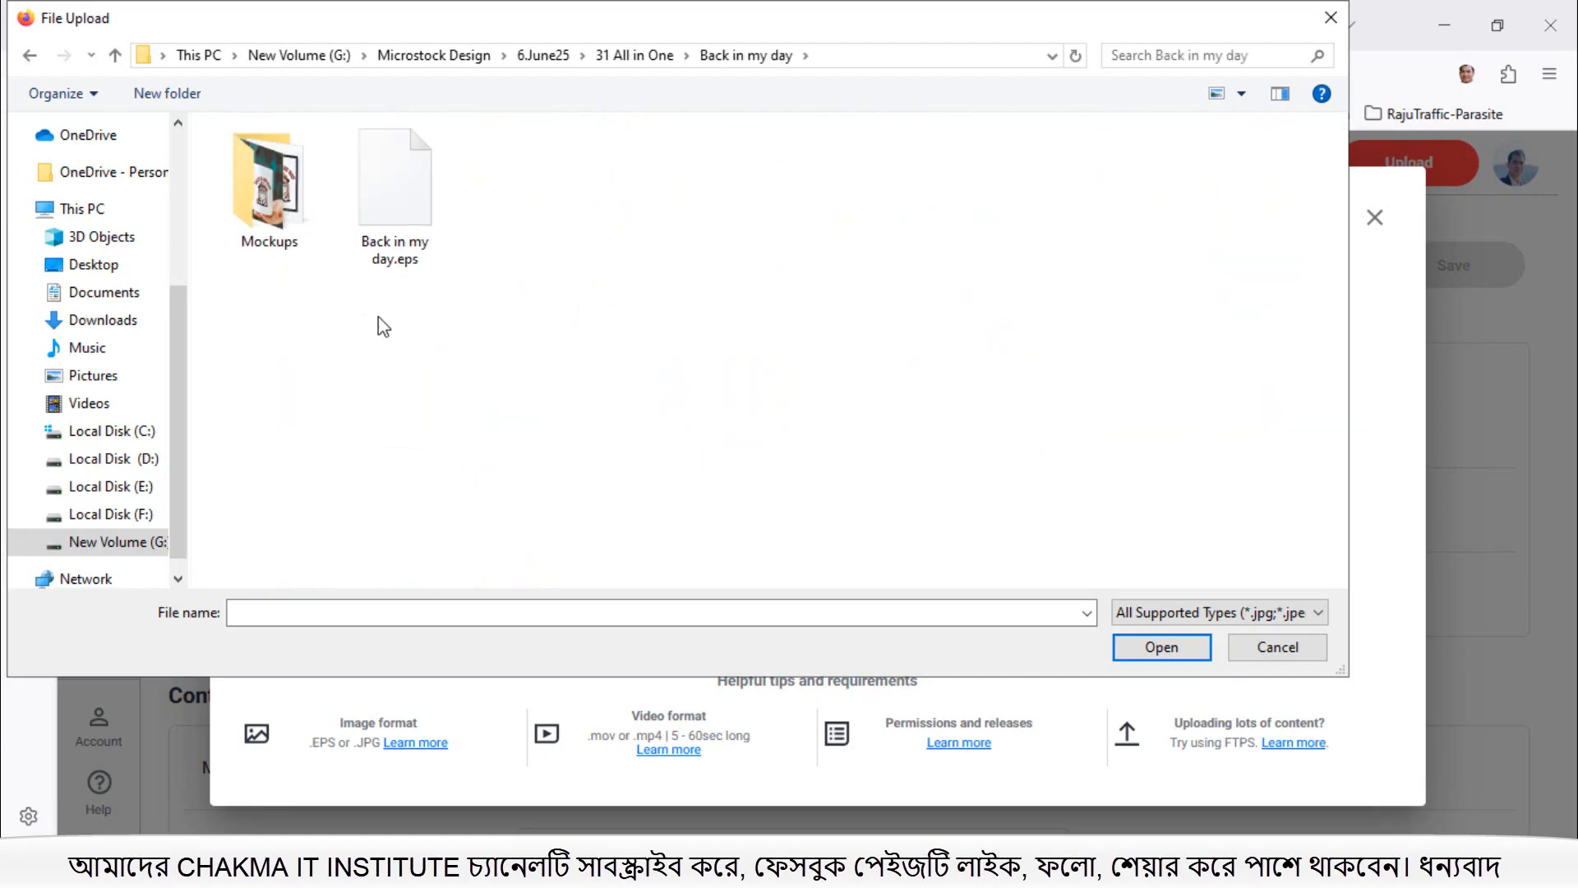
pyautogui.doubleClick(276, 225)
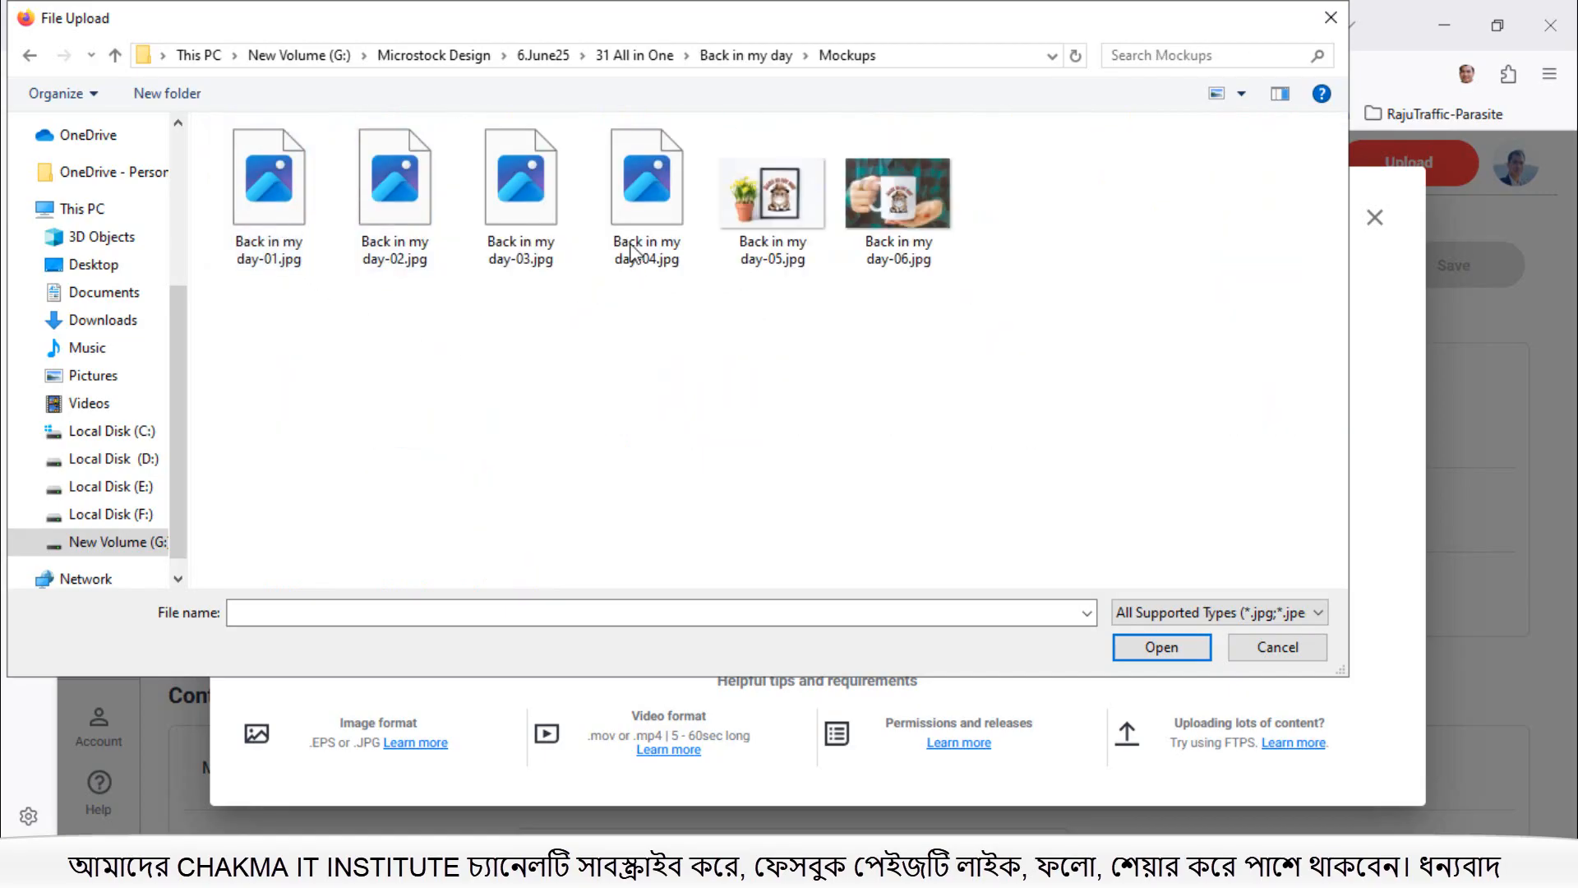
pyautogui.click(733, 56)
# Step: Copy the file name of Back in my day.eps and upload that file
pyautogui.click(413, 231)
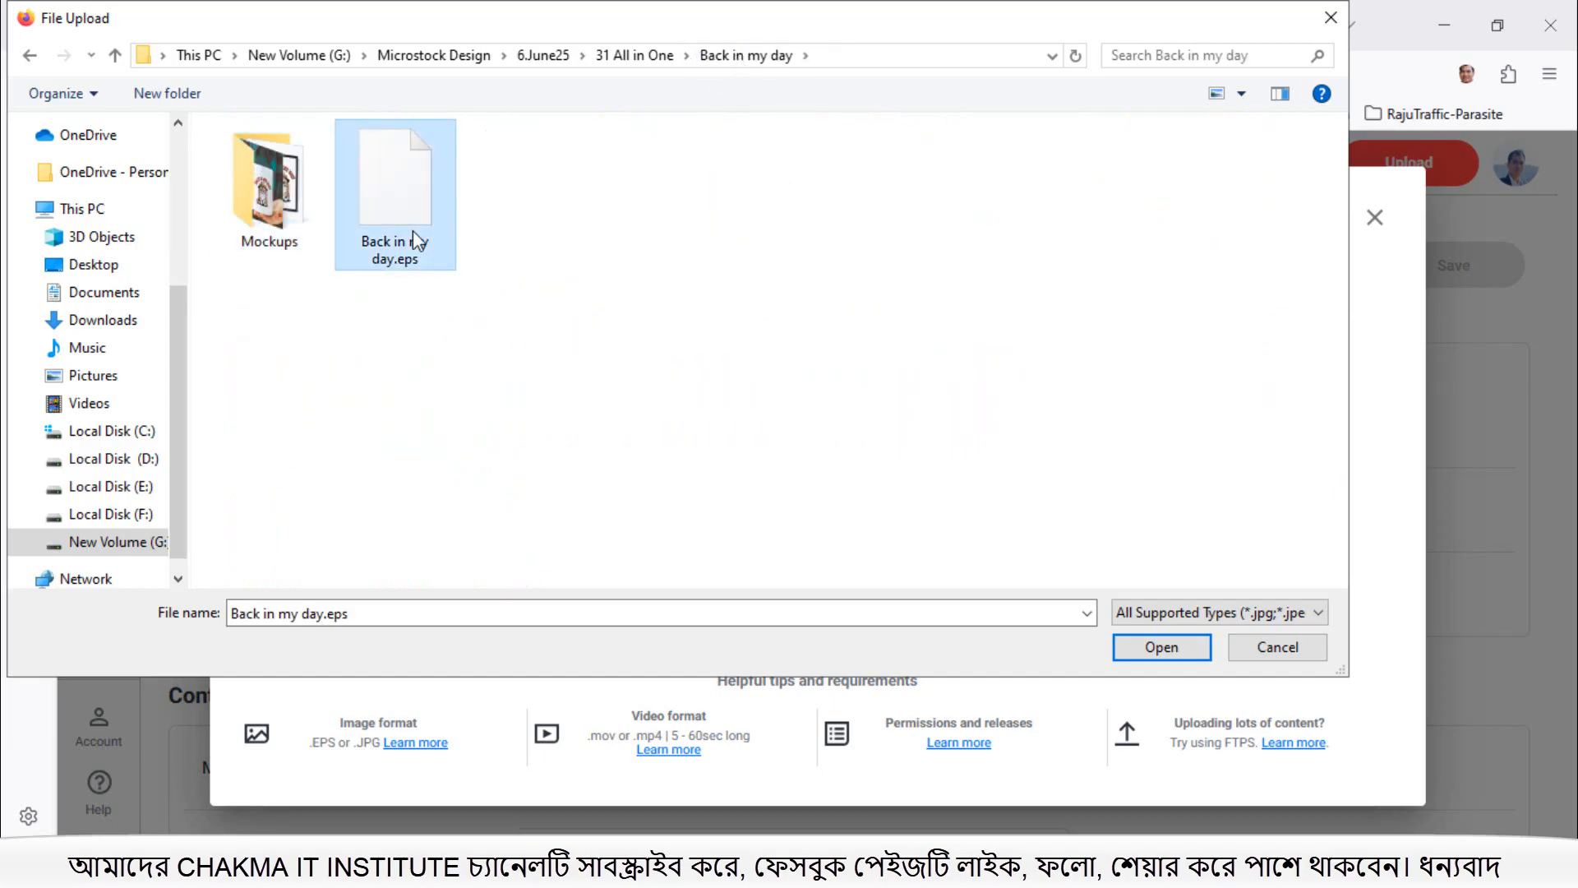
pyautogui.click(314, 616)
pyautogui.rightClick(314, 616)
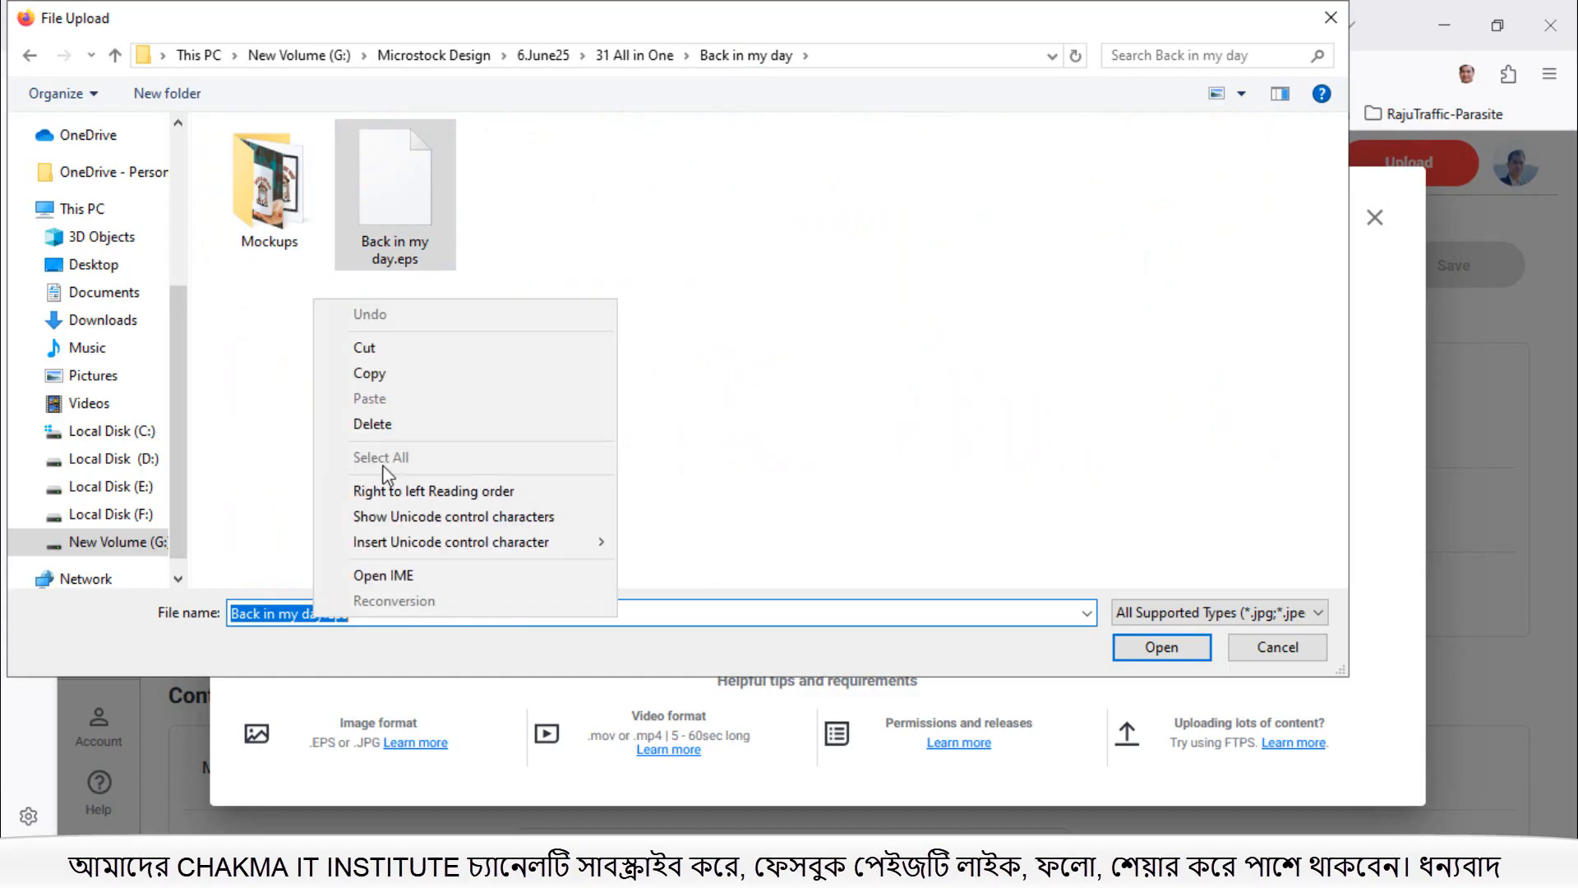
pyautogui.click(382, 374)
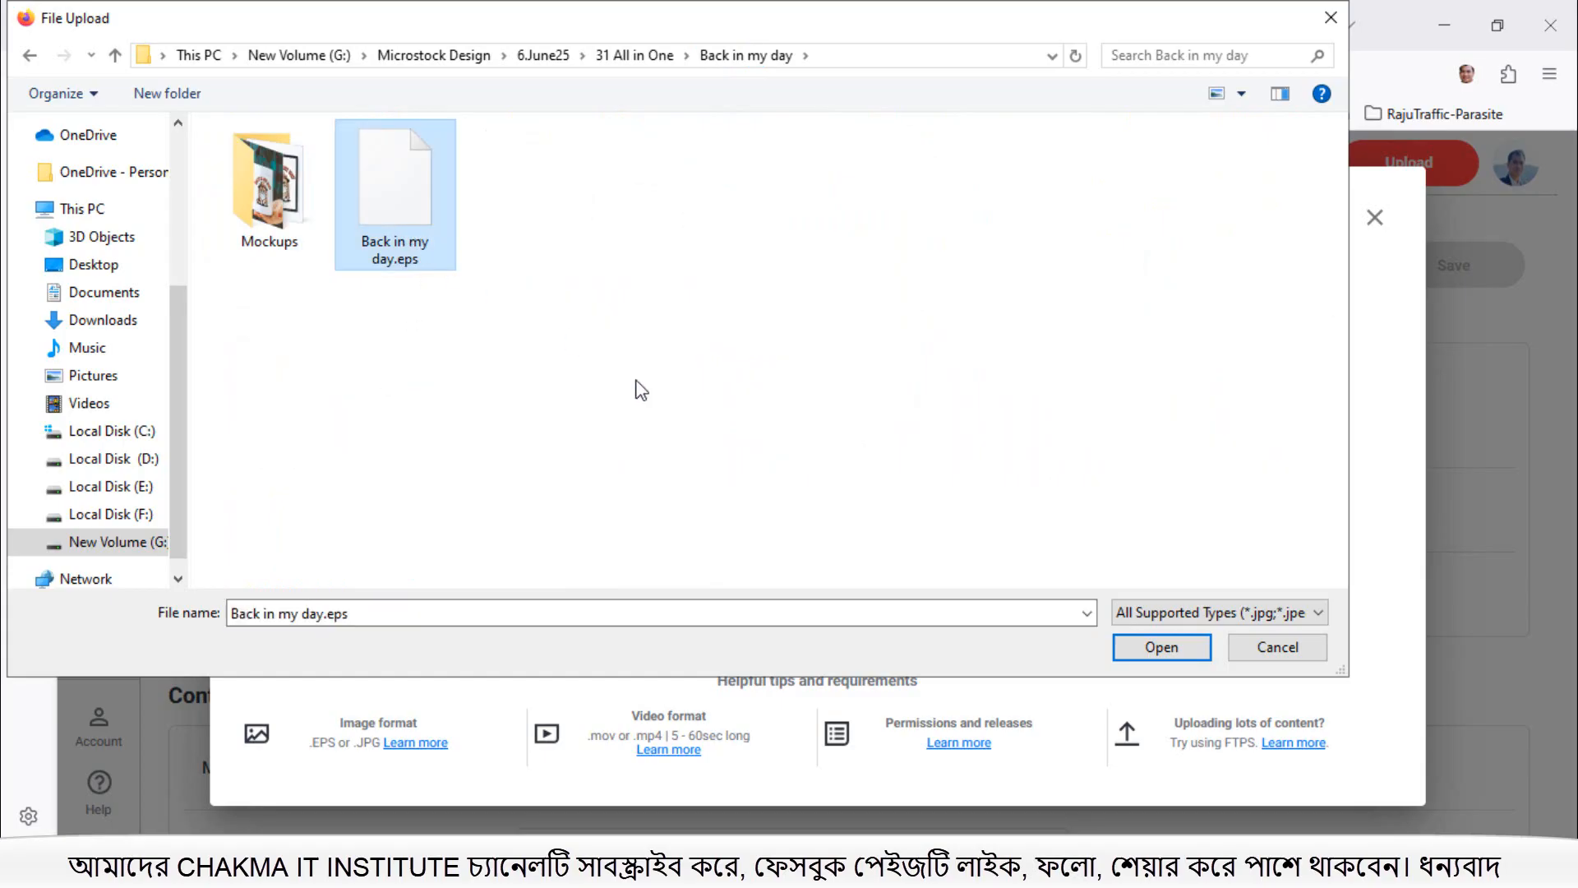
pyautogui.click(1143, 654)
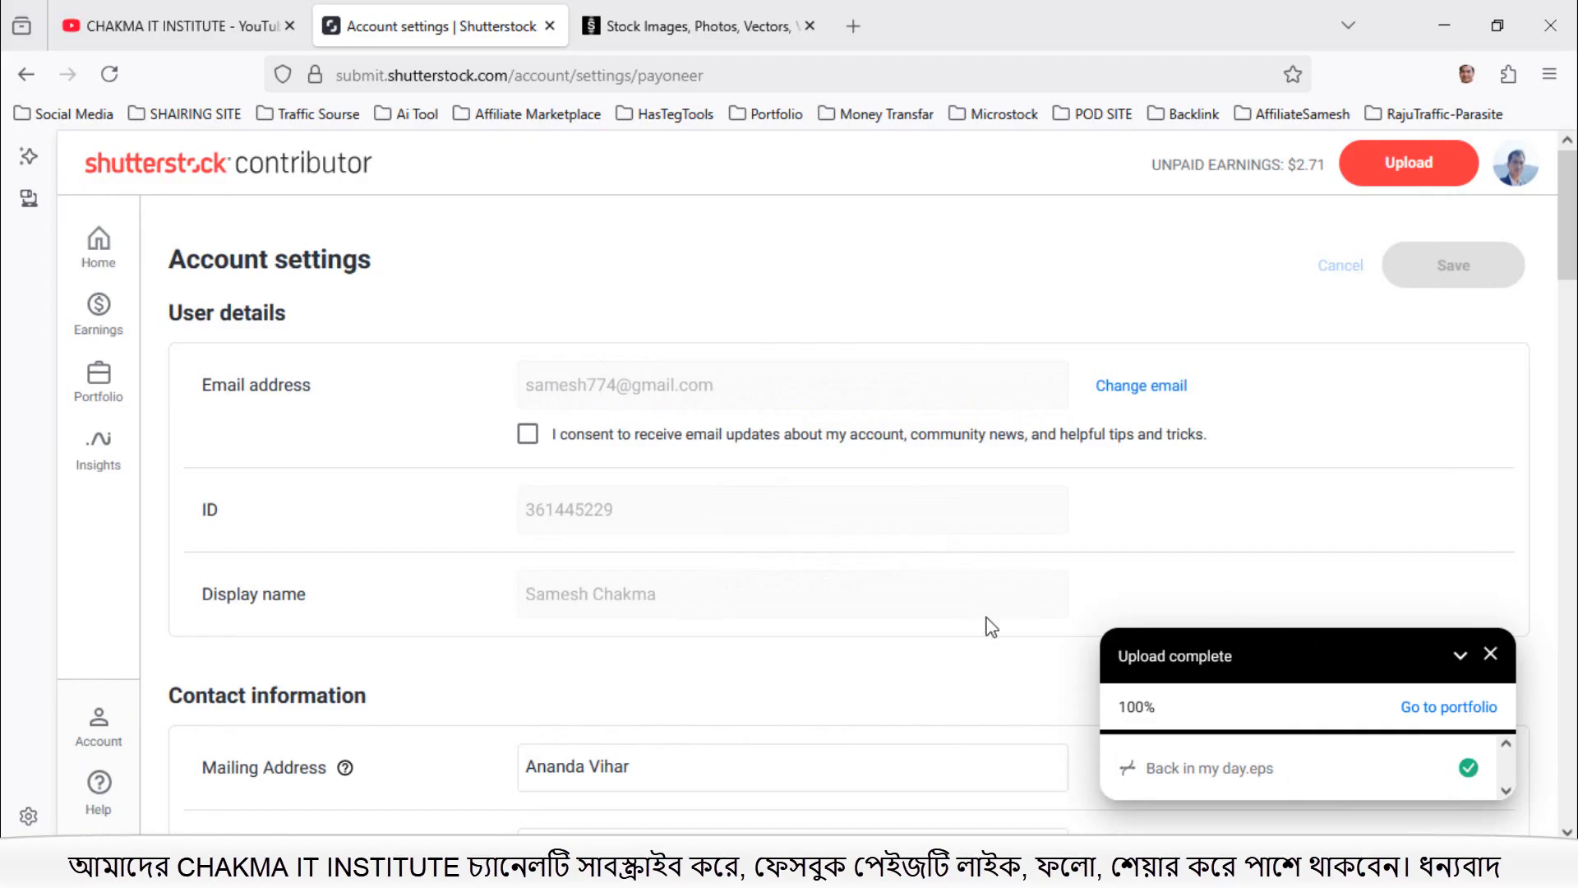
pyautogui.scroll(-3, 909, 586)
pyautogui.scroll(2, 908, 581)
pyautogui.scroll(-5, 907, 579)
pyautogui.scroll(6, 908, 580)
pyautogui.scroll(-3, 1235, 738)
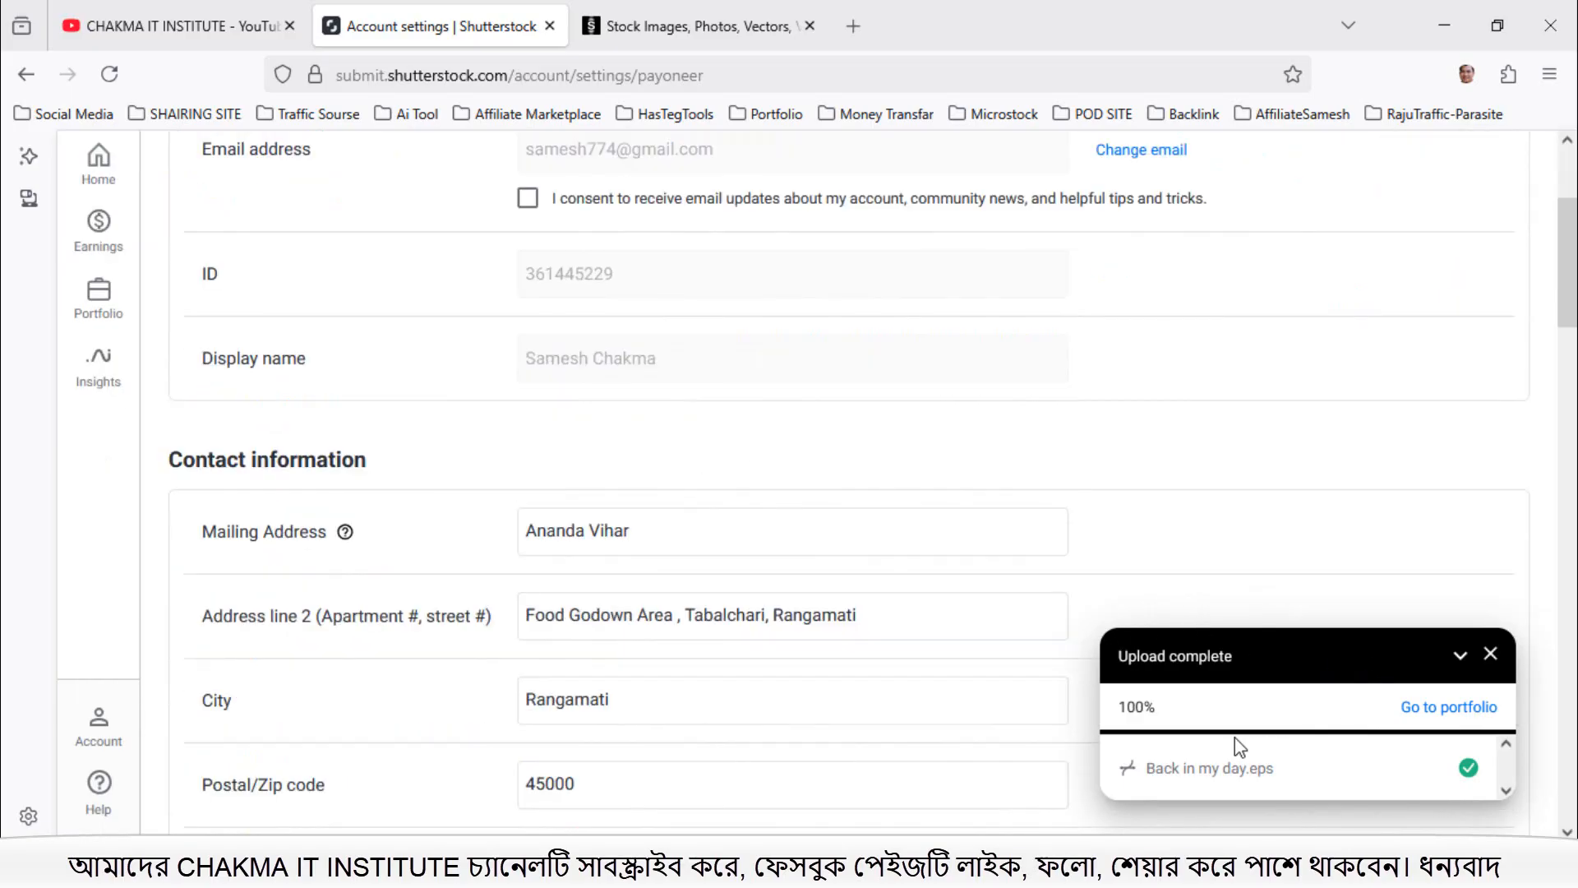
pyautogui.scroll(3, 1234, 737)
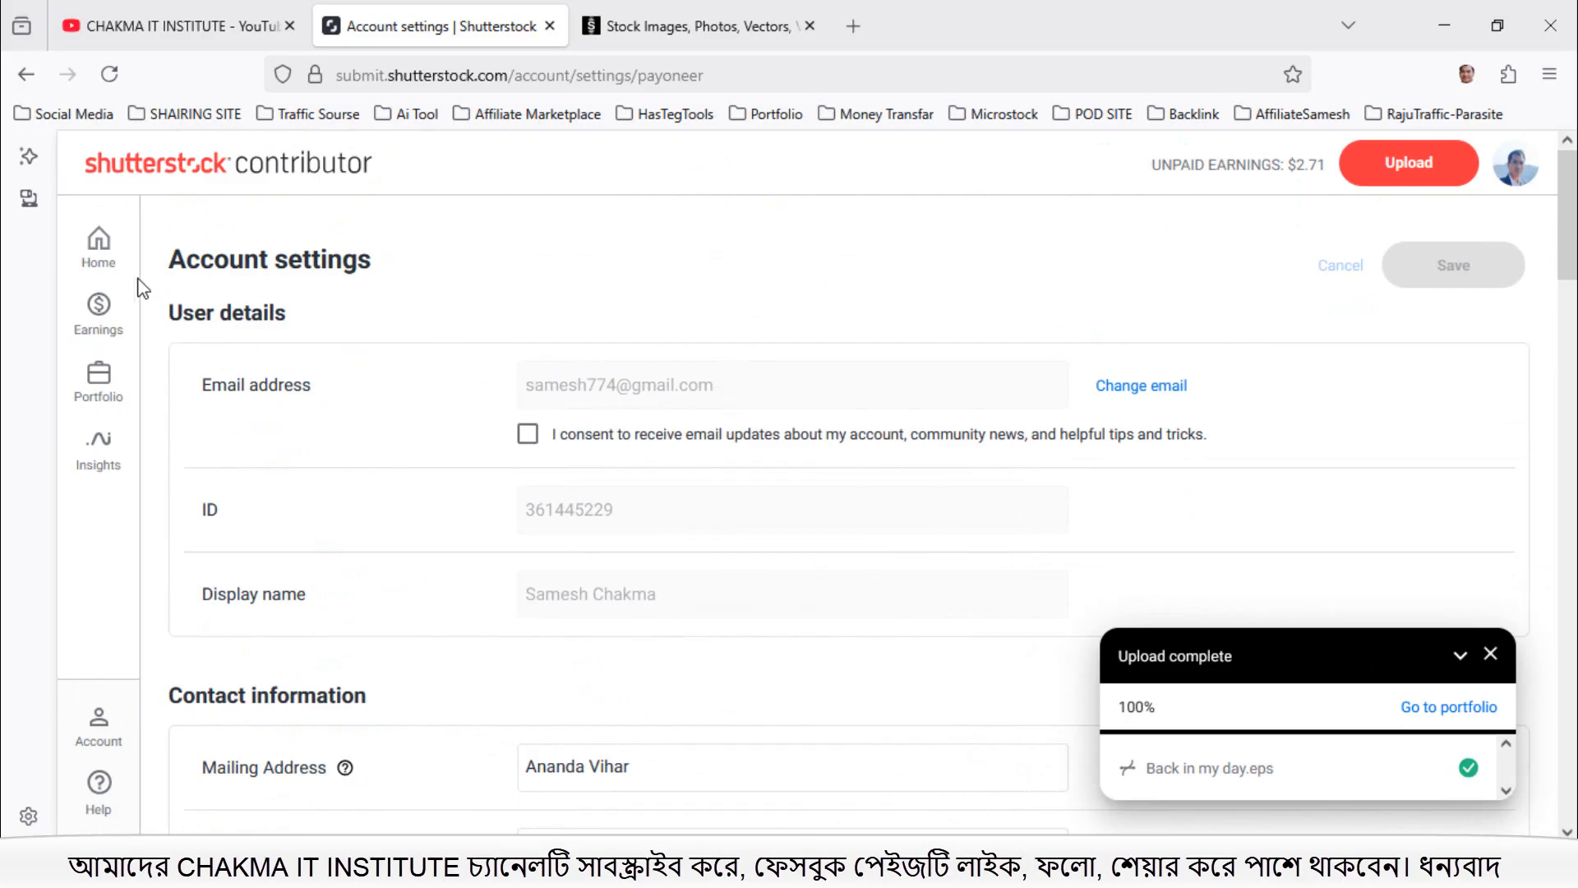
# Step: Return to the contributor home page, reload it and check the image counts in the portfolio status
pyautogui.click(99, 247)
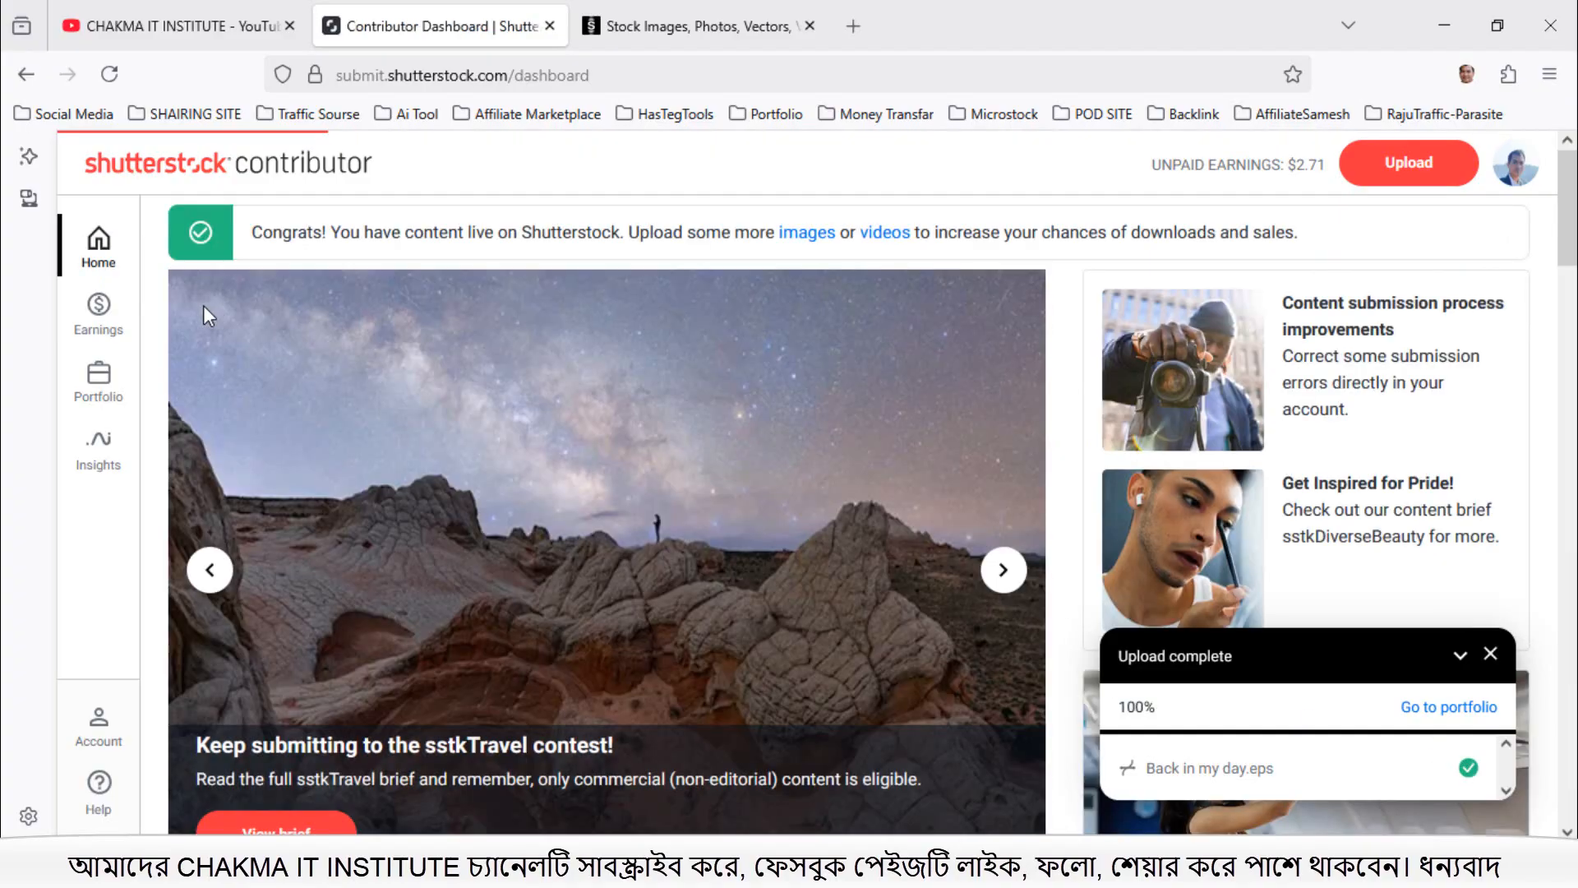
pyautogui.click(105, 75)
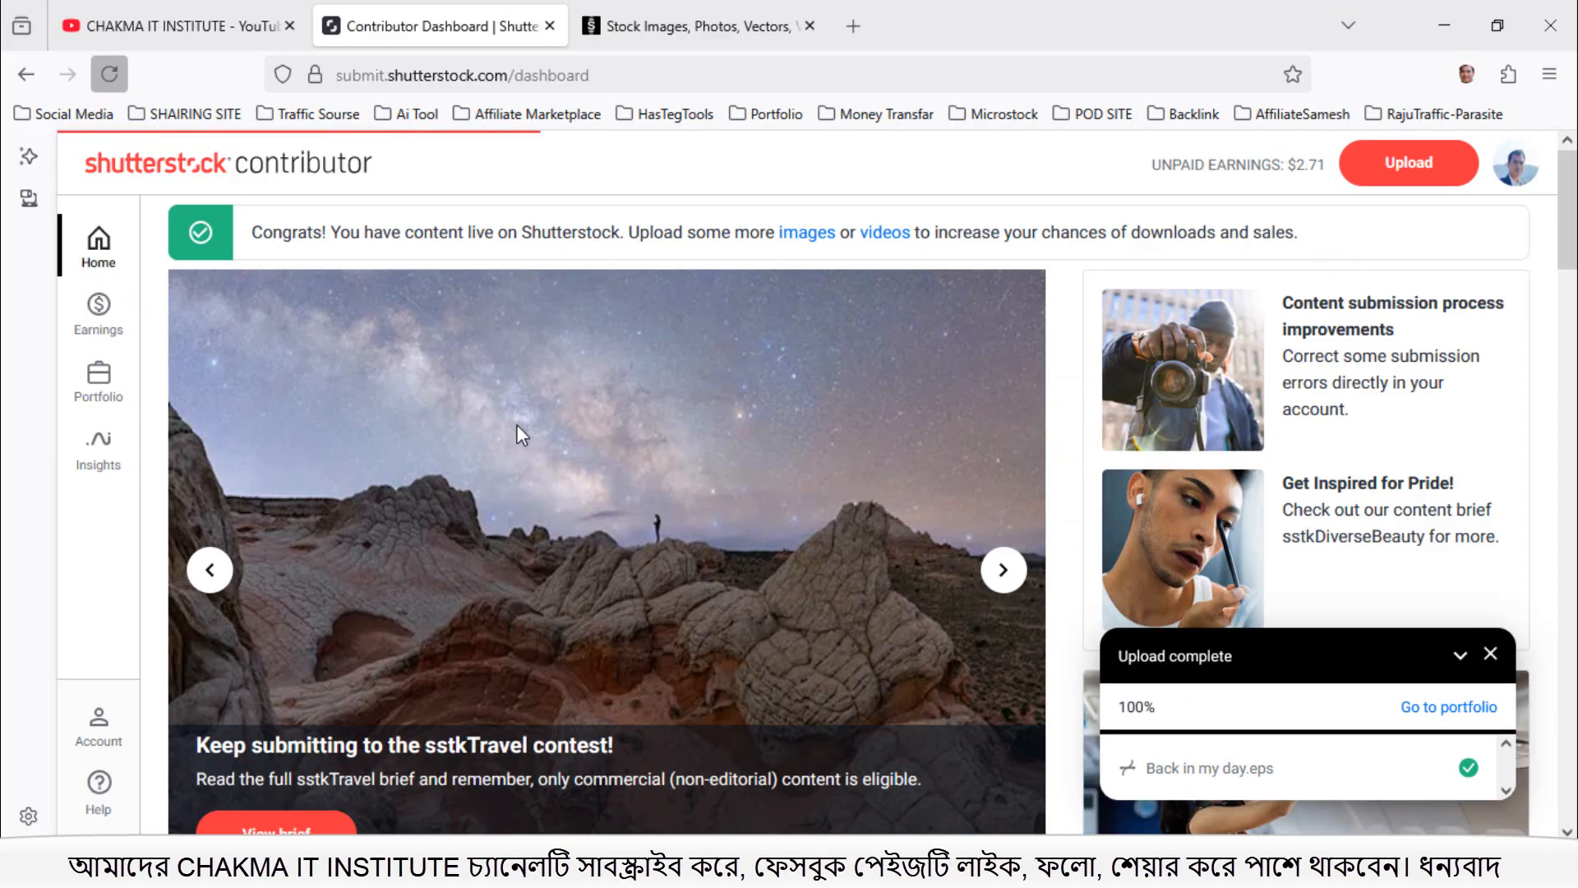
pyautogui.scroll(-3, 519, 427)
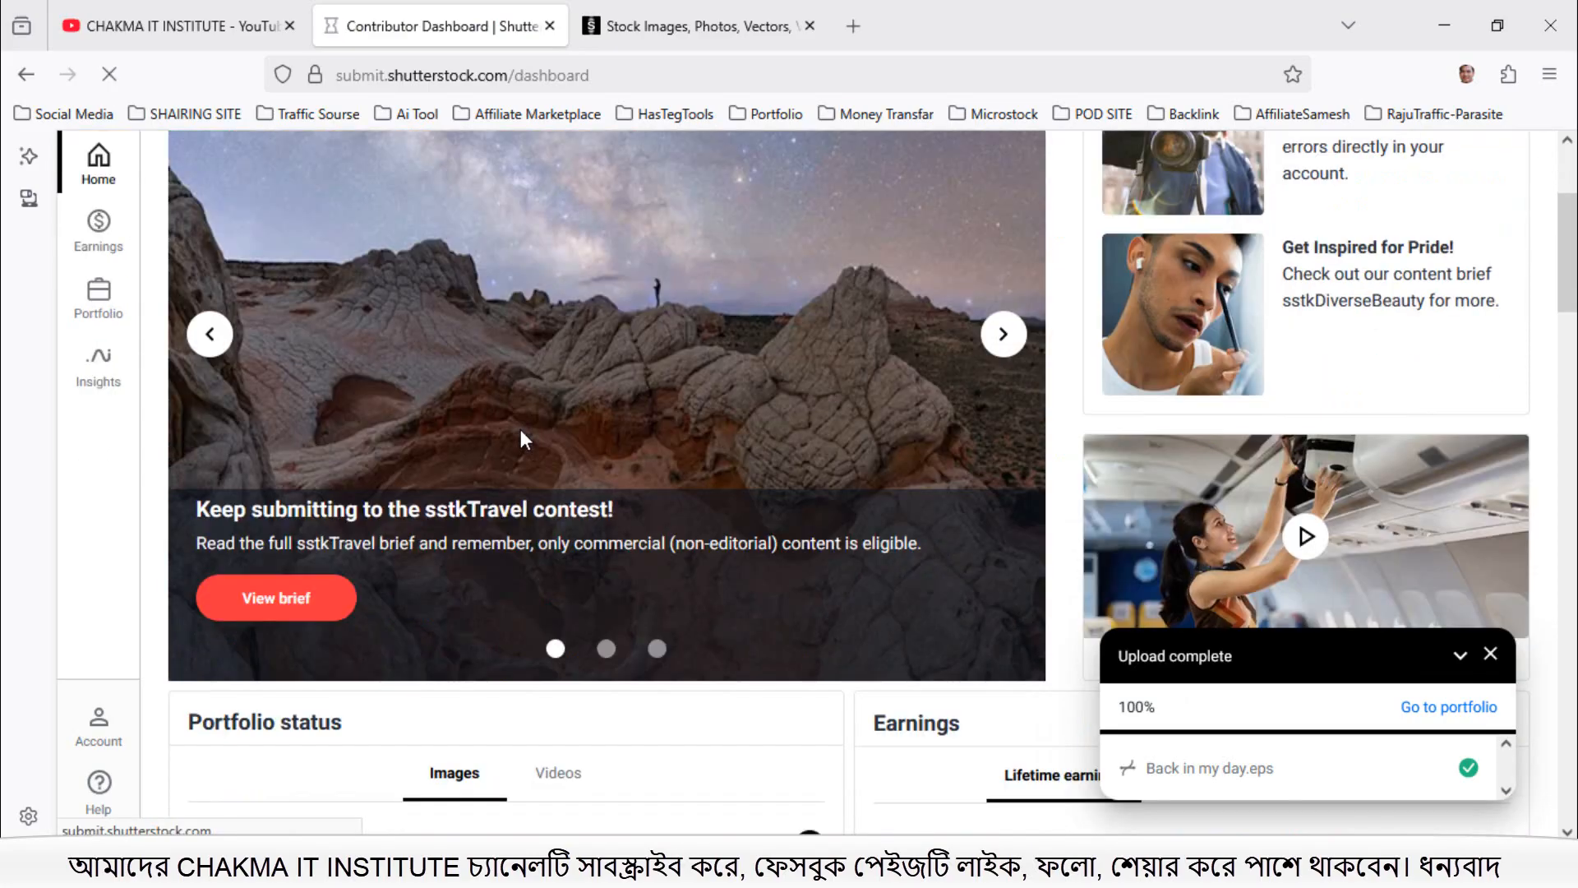
pyautogui.scroll(-1, 520, 429)
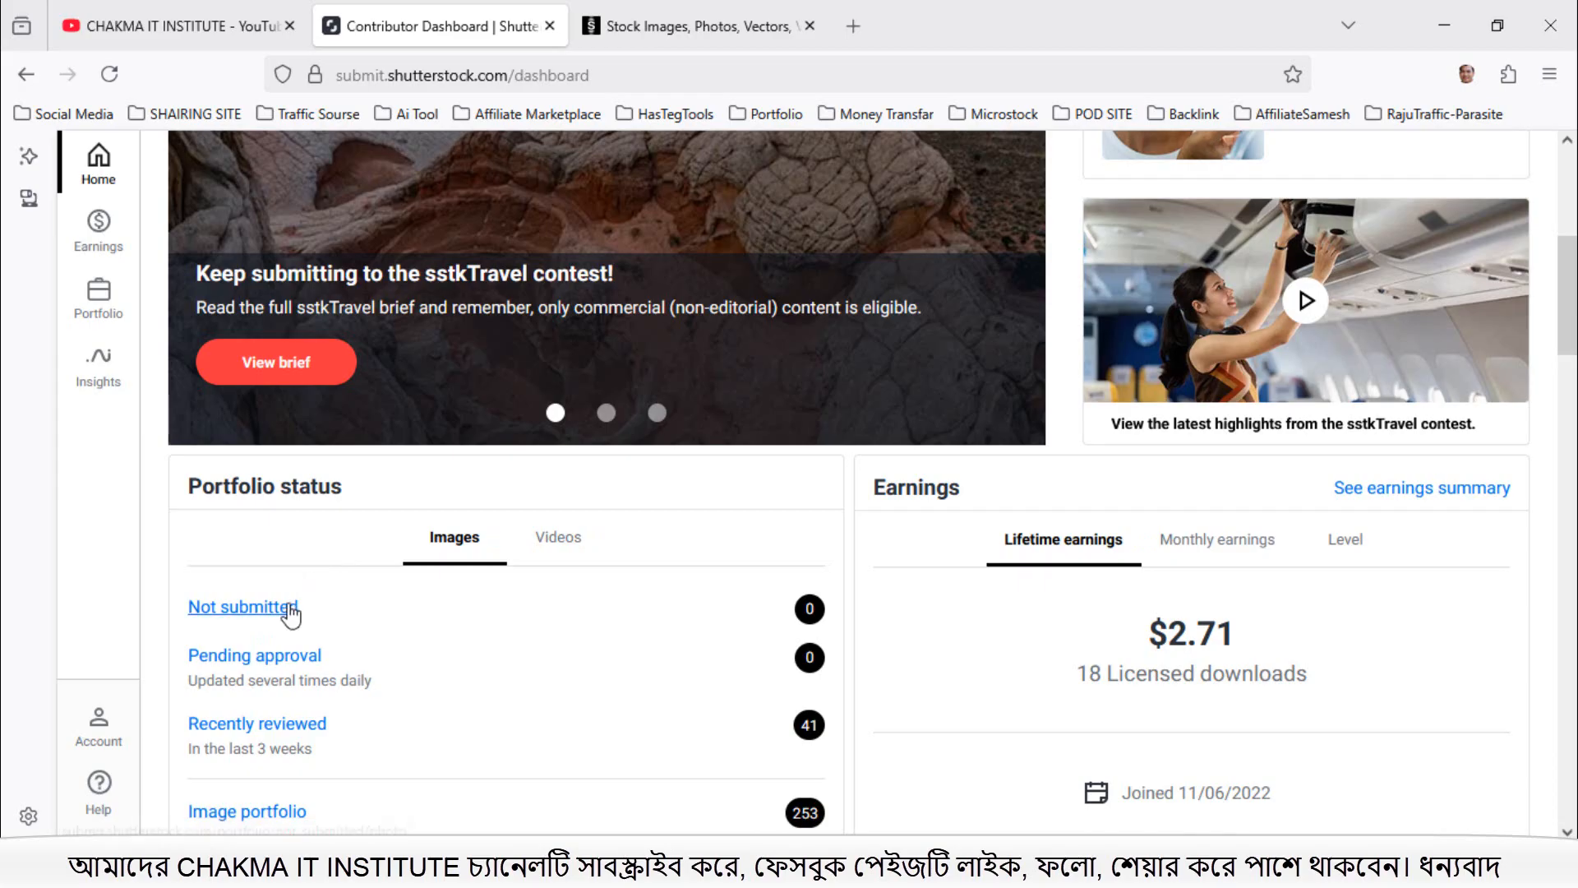
pyautogui.click(109, 75)
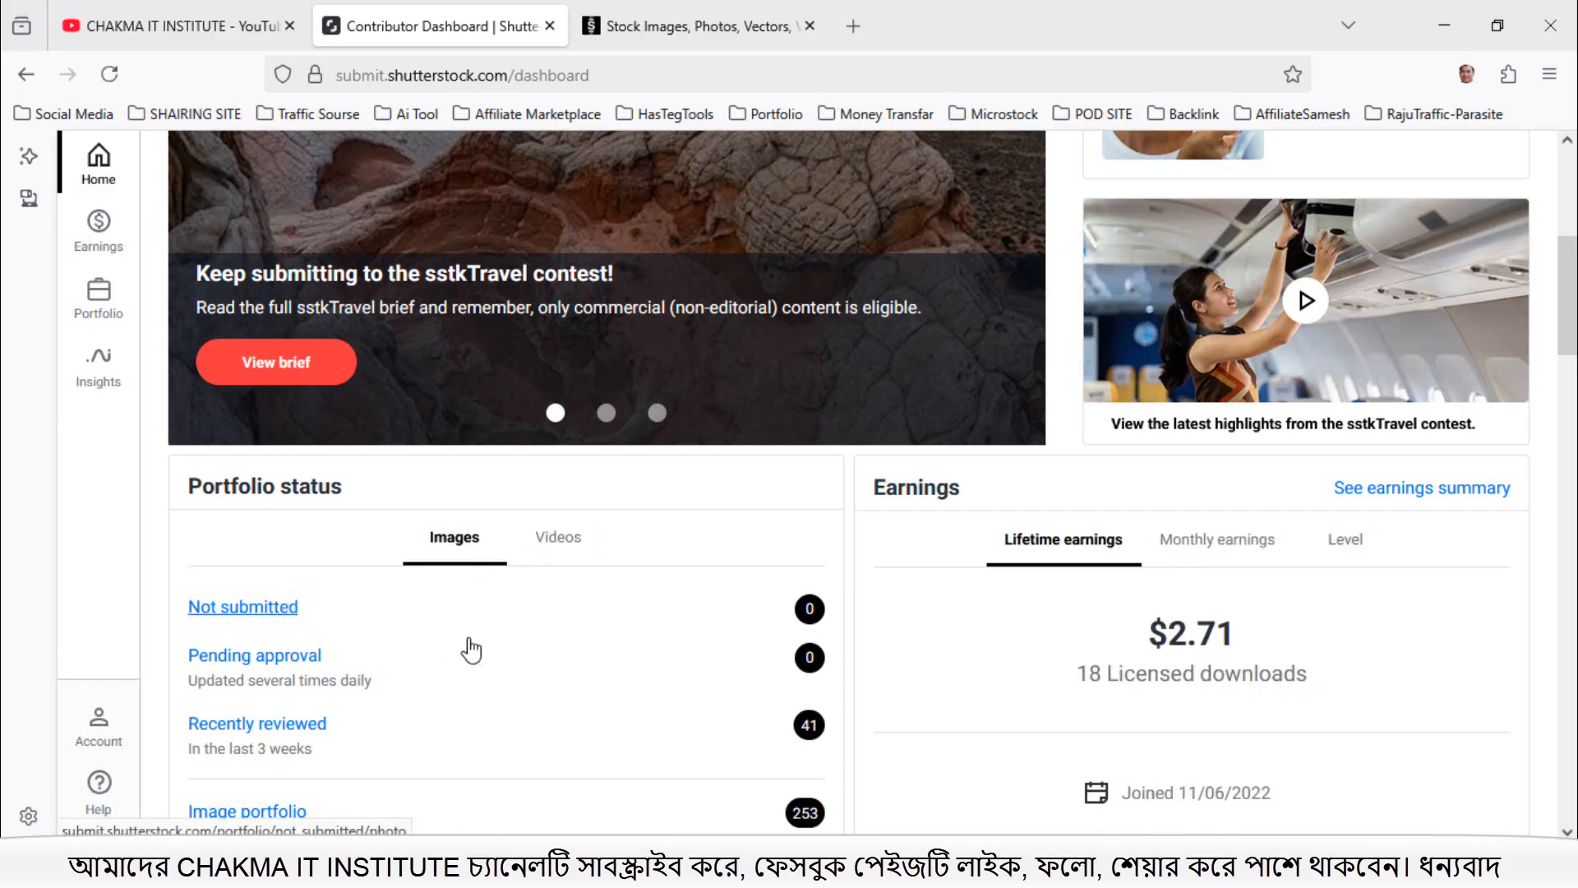
# Step: Open the not submitted images in the portfolio and look for the uploaded file
pyautogui.click(249, 620)
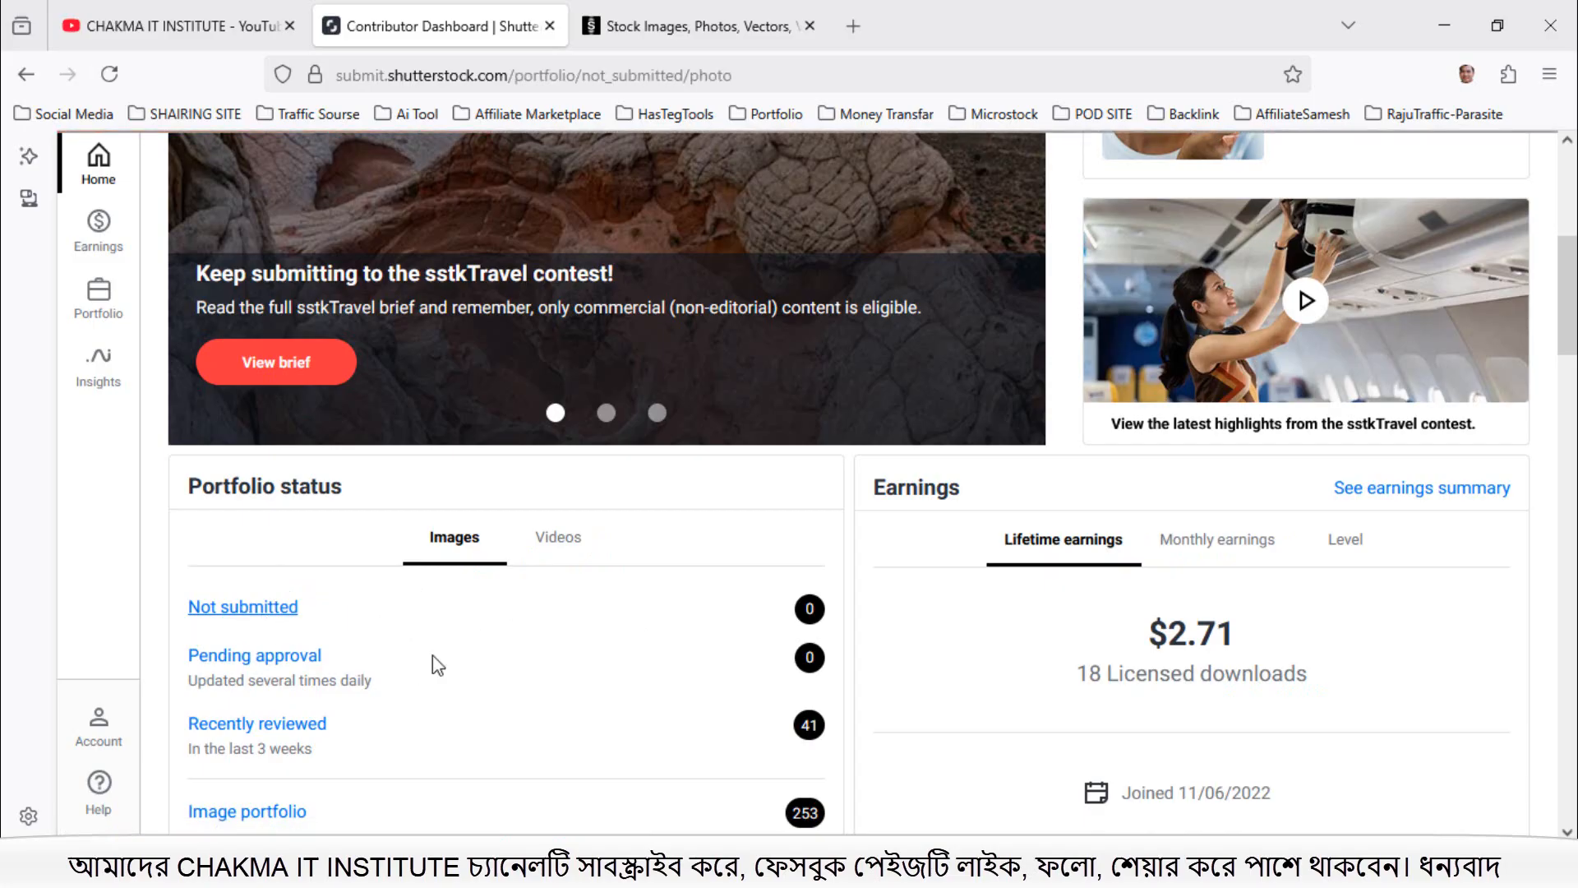
pyautogui.scroll(-3, 850, 627)
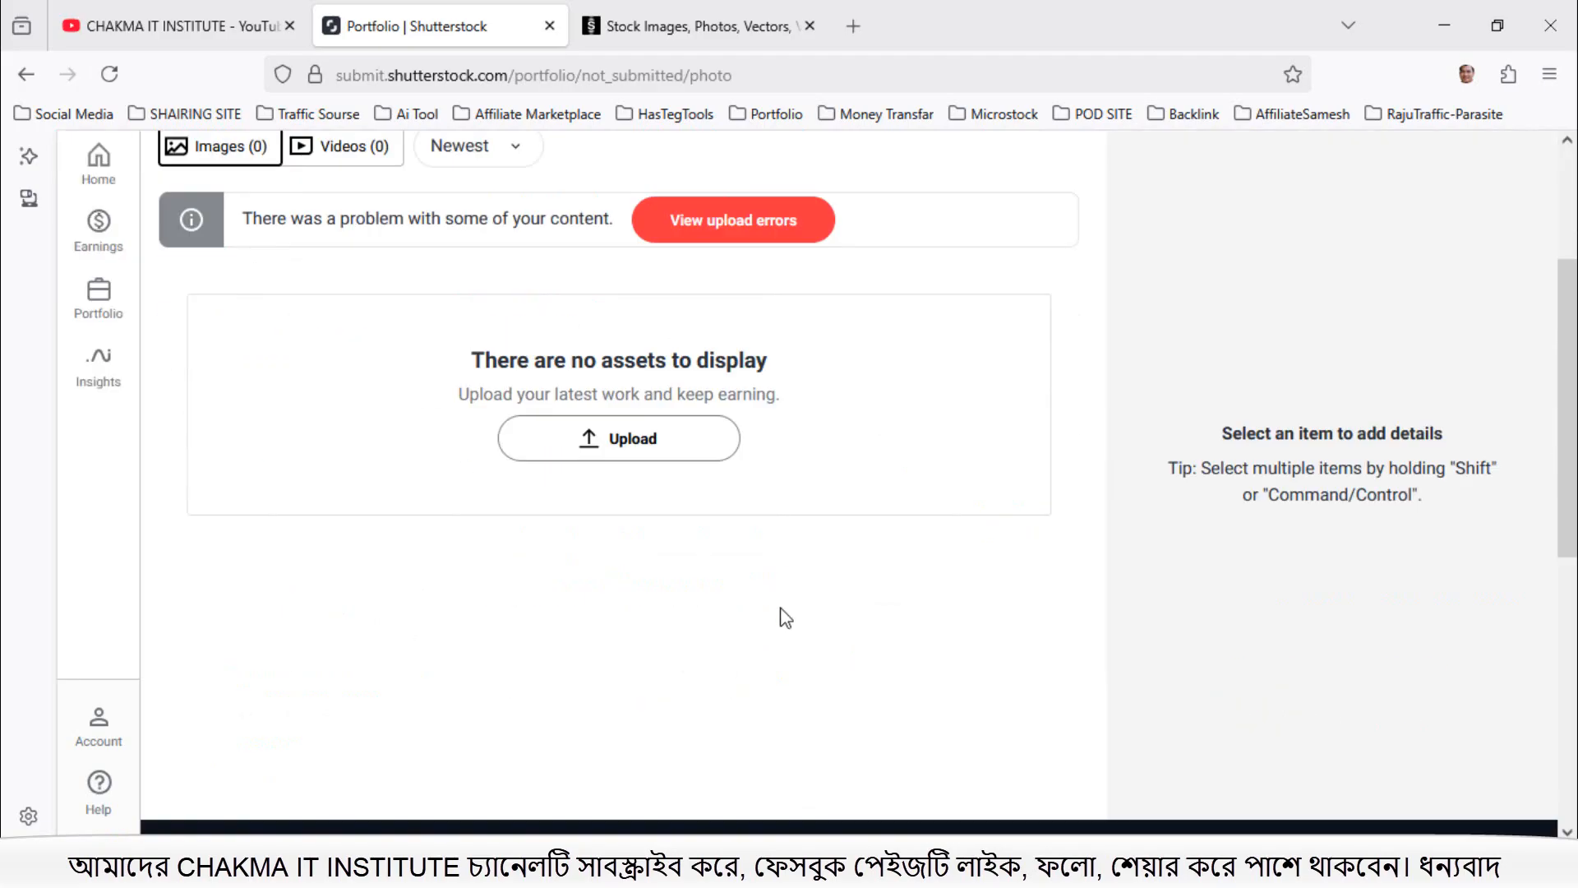
pyautogui.scroll(3, 785, 618)
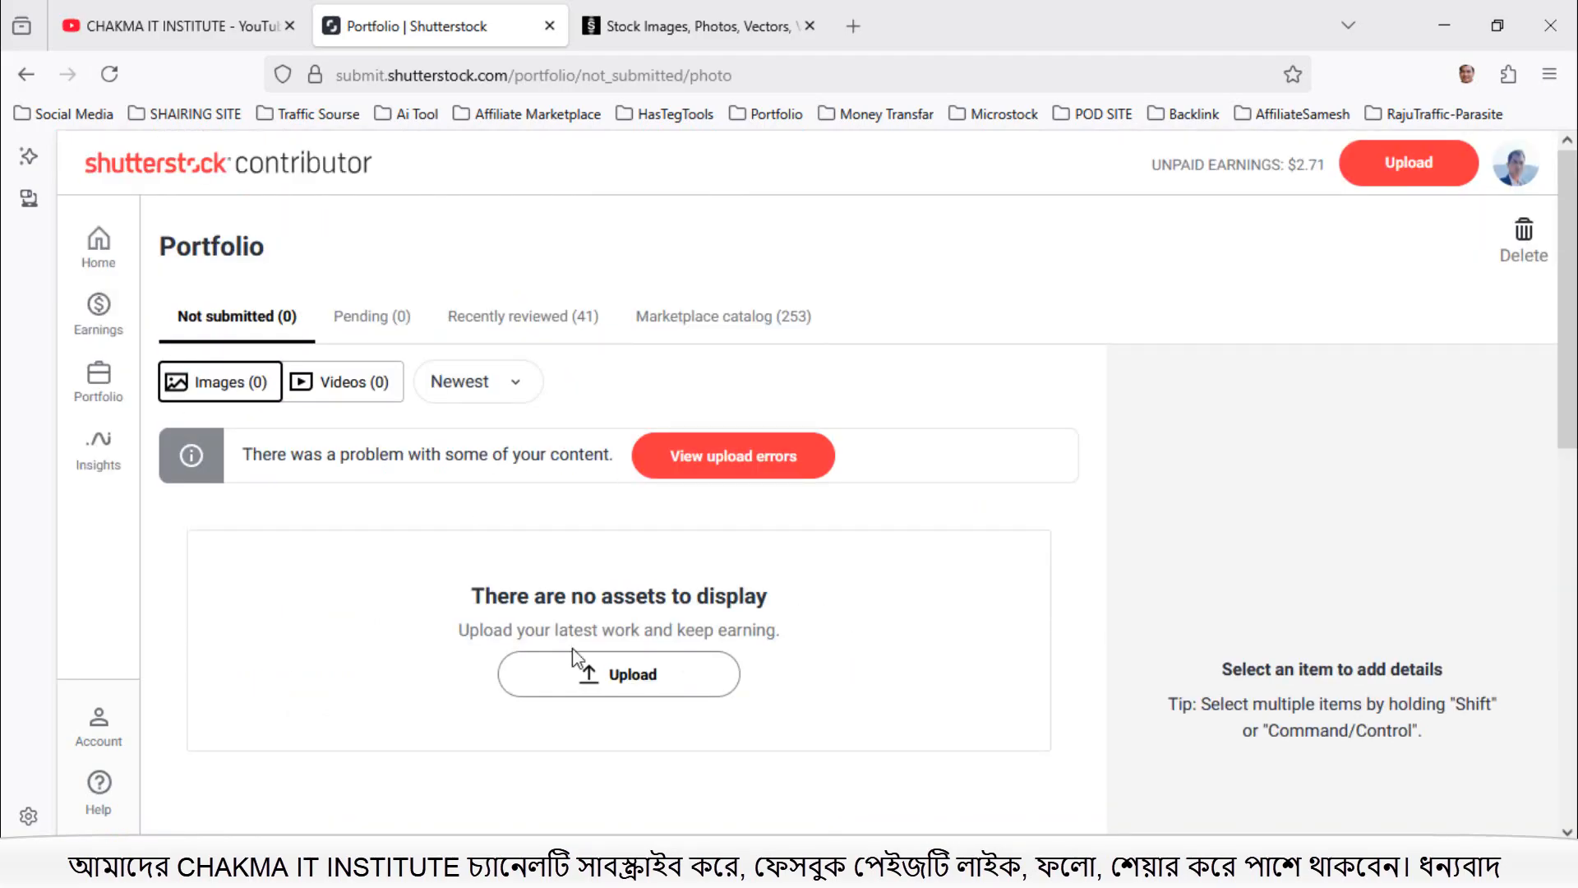
# Step: Upload The Beach is my Happy Place.eps from its folder in 3 July 25, inside Microstock Design's 7.July25 folder
pyautogui.click(1413, 168)
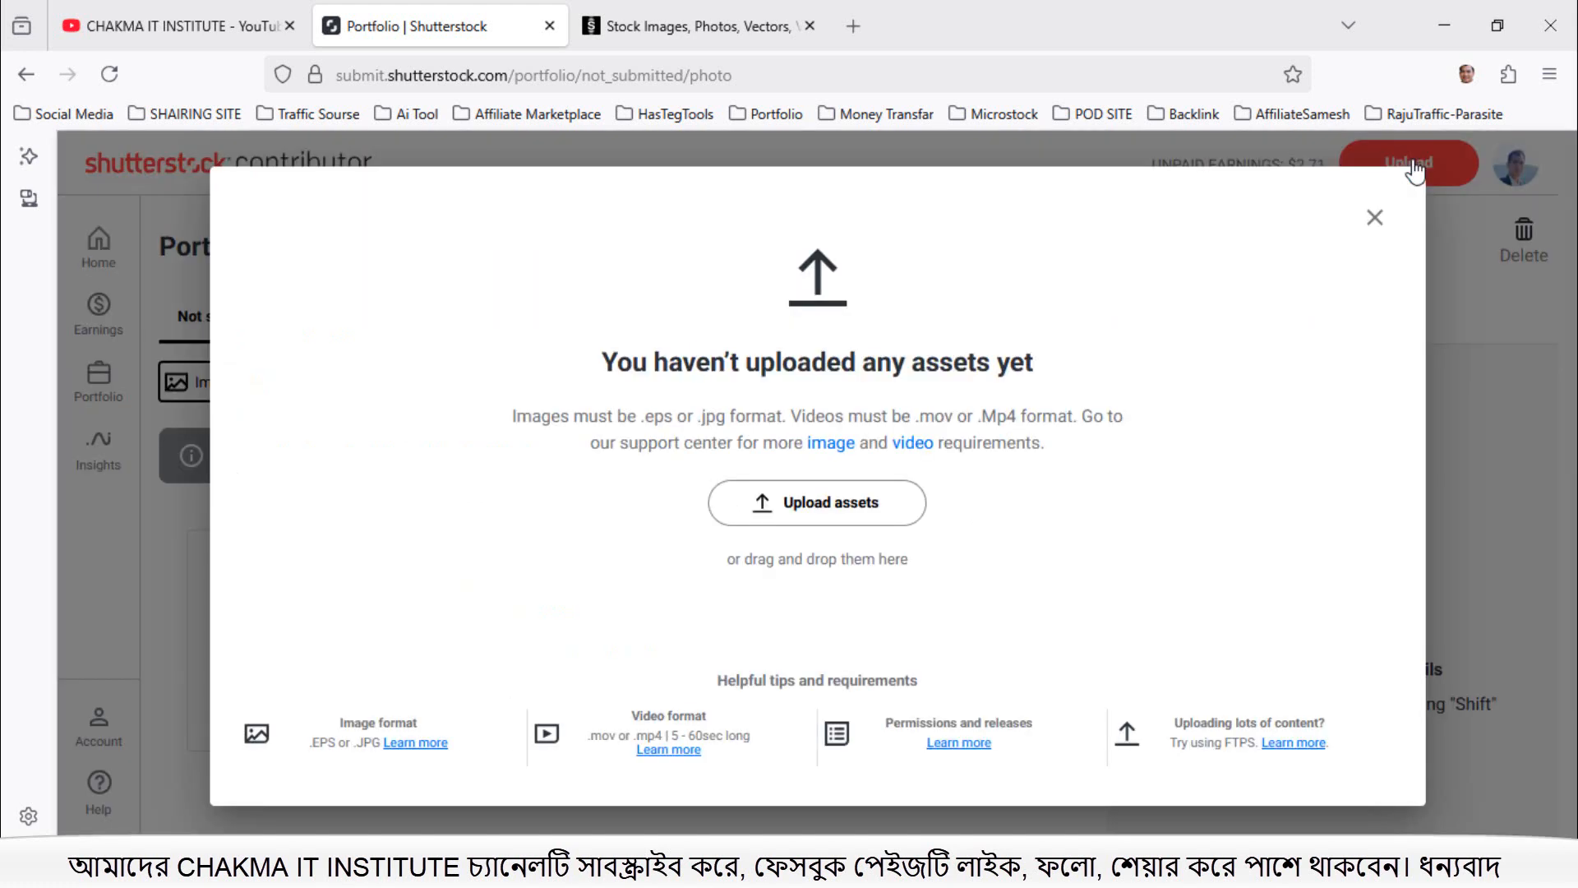
pyautogui.click(851, 513)
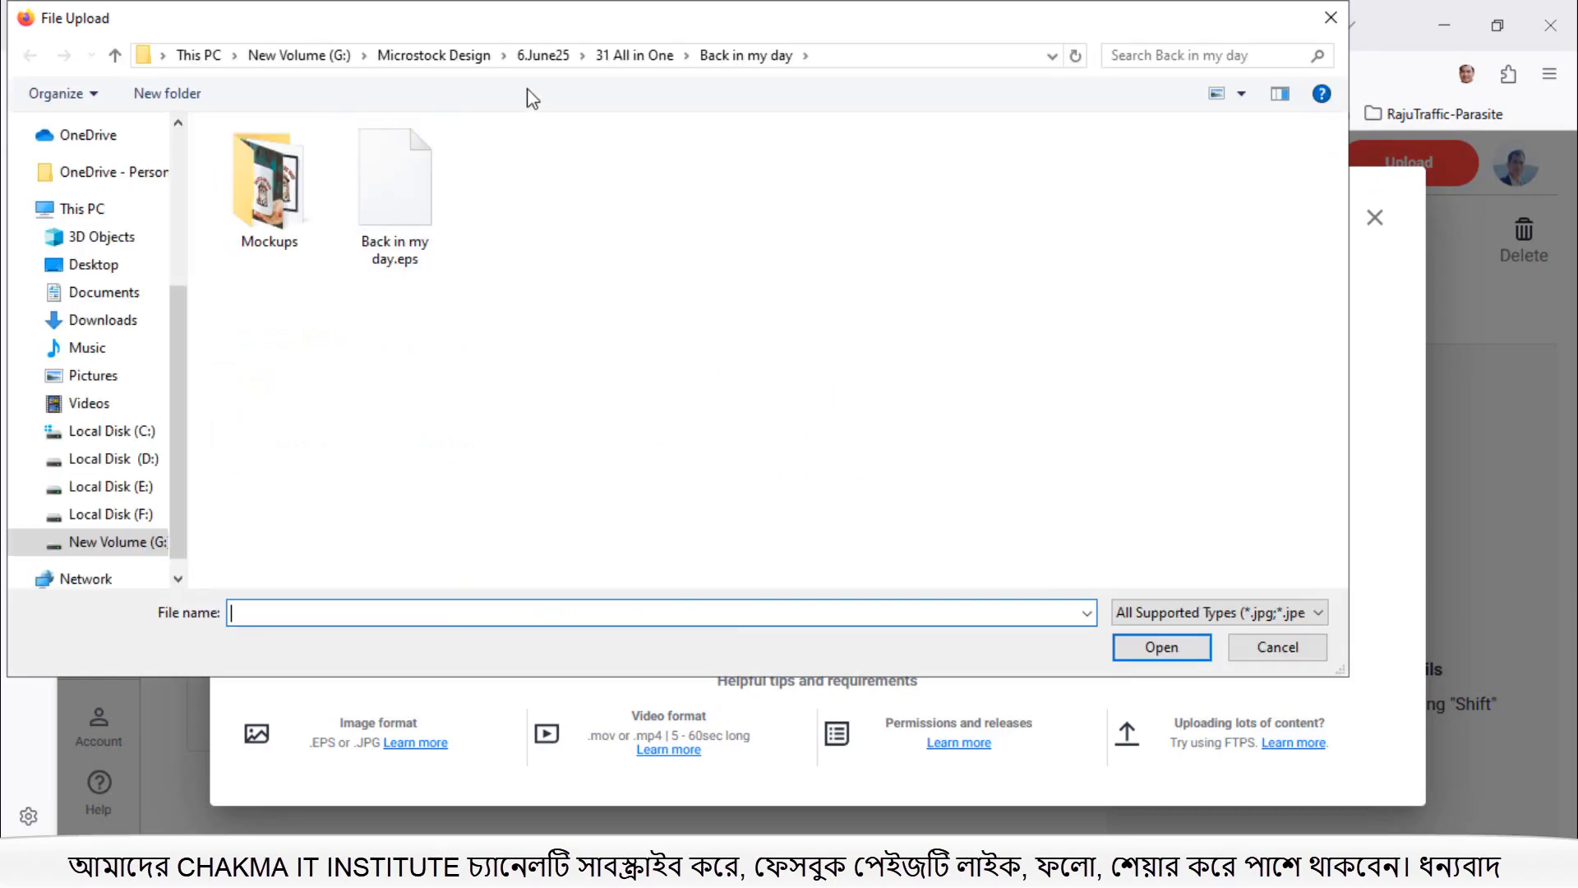
pyautogui.click(543, 56)
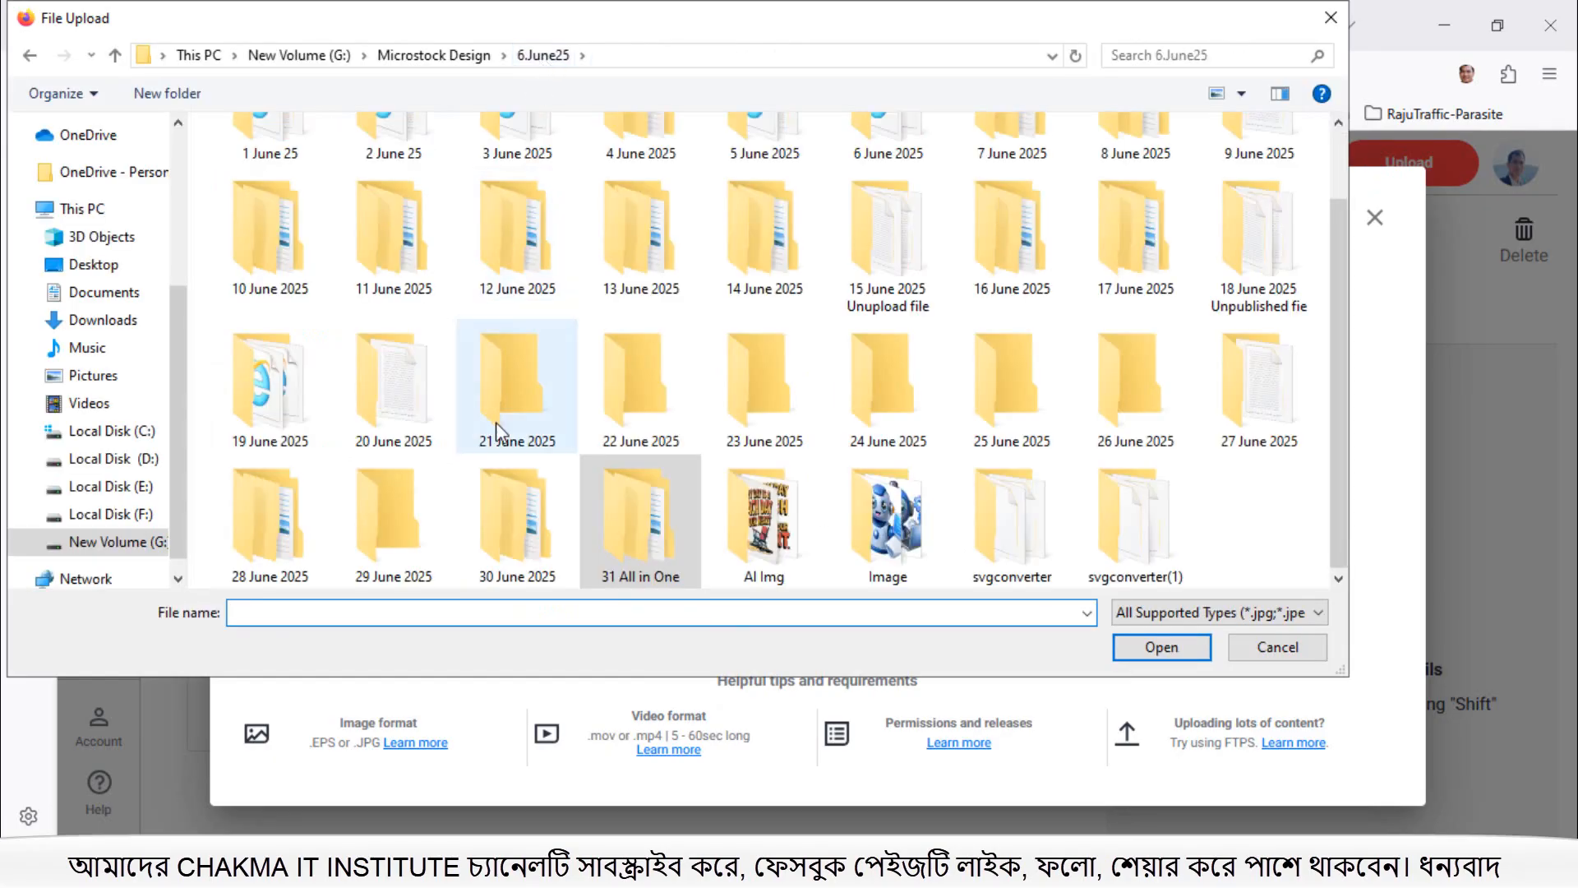
pyautogui.click(431, 59)
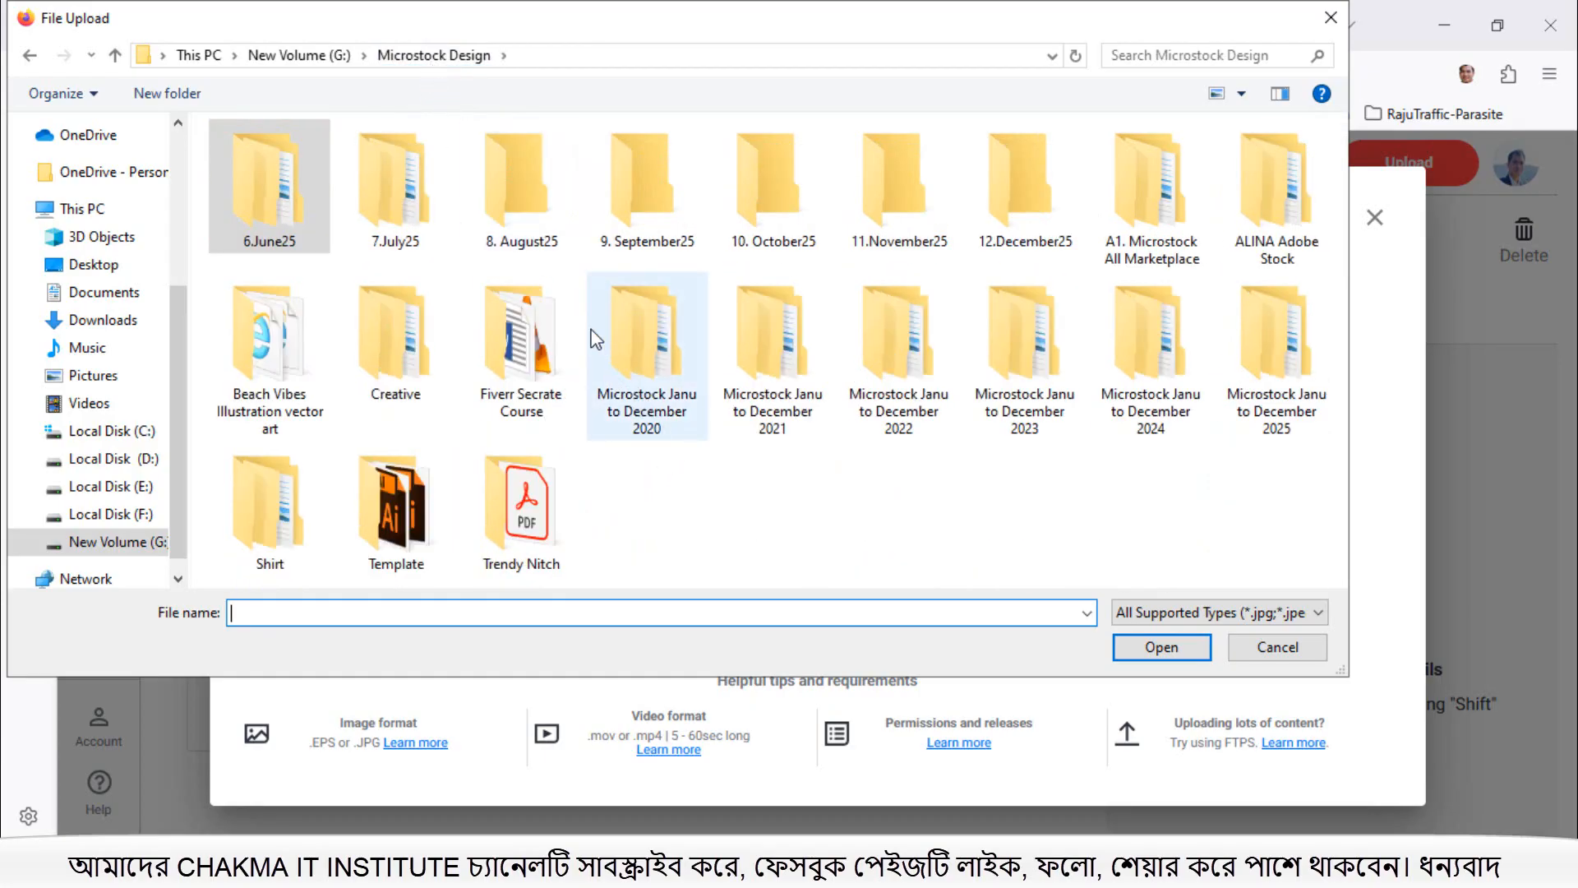
pyautogui.doubleClick(398, 208)
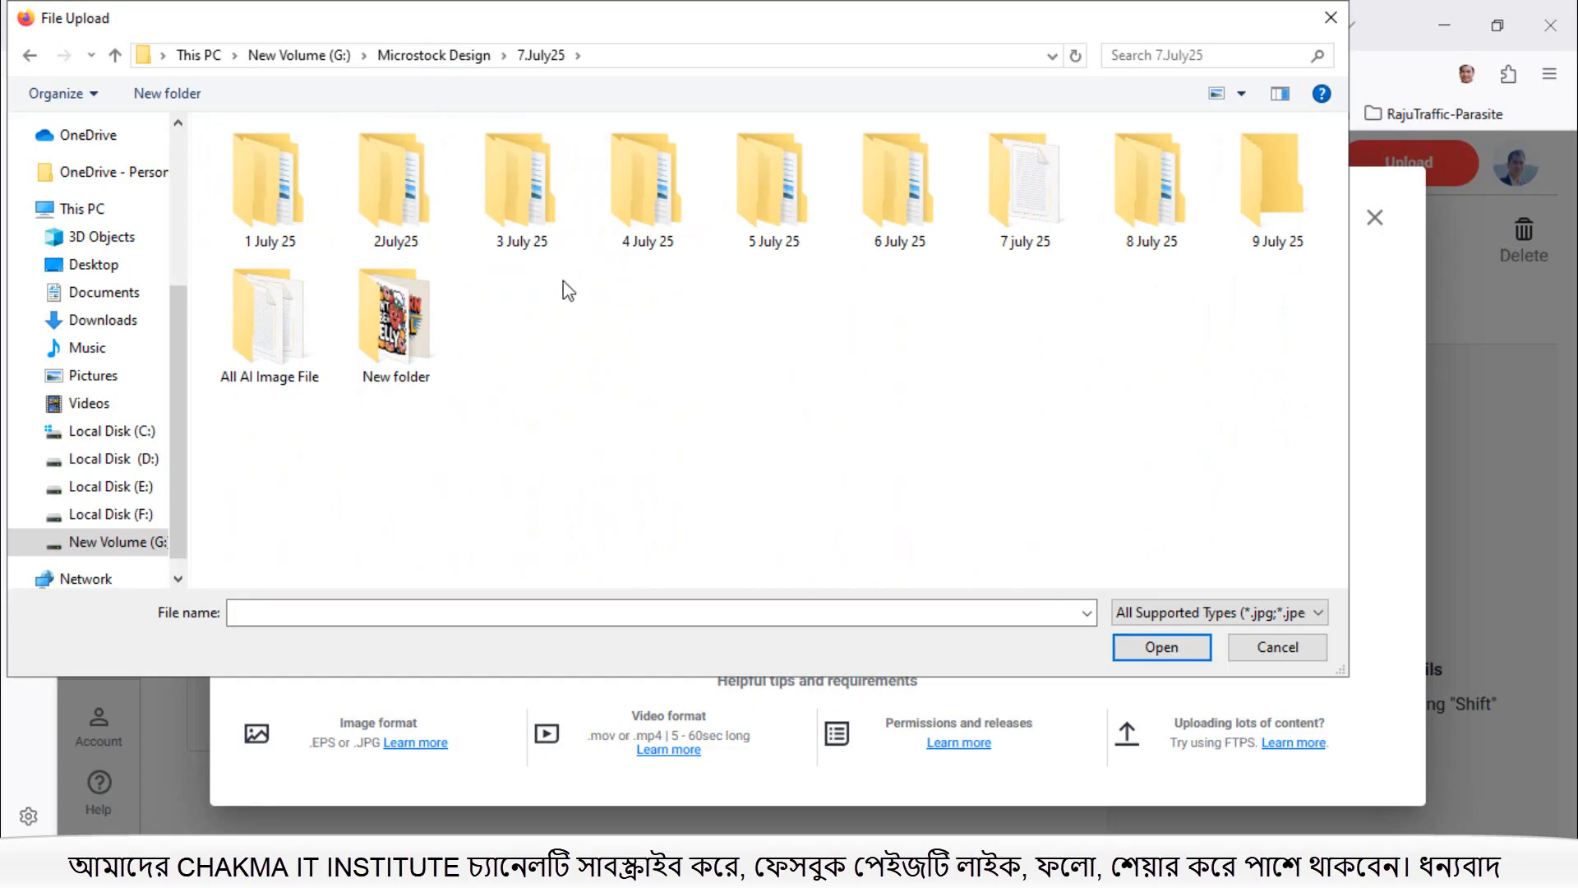
pyautogui.doubleClick(525, 201)
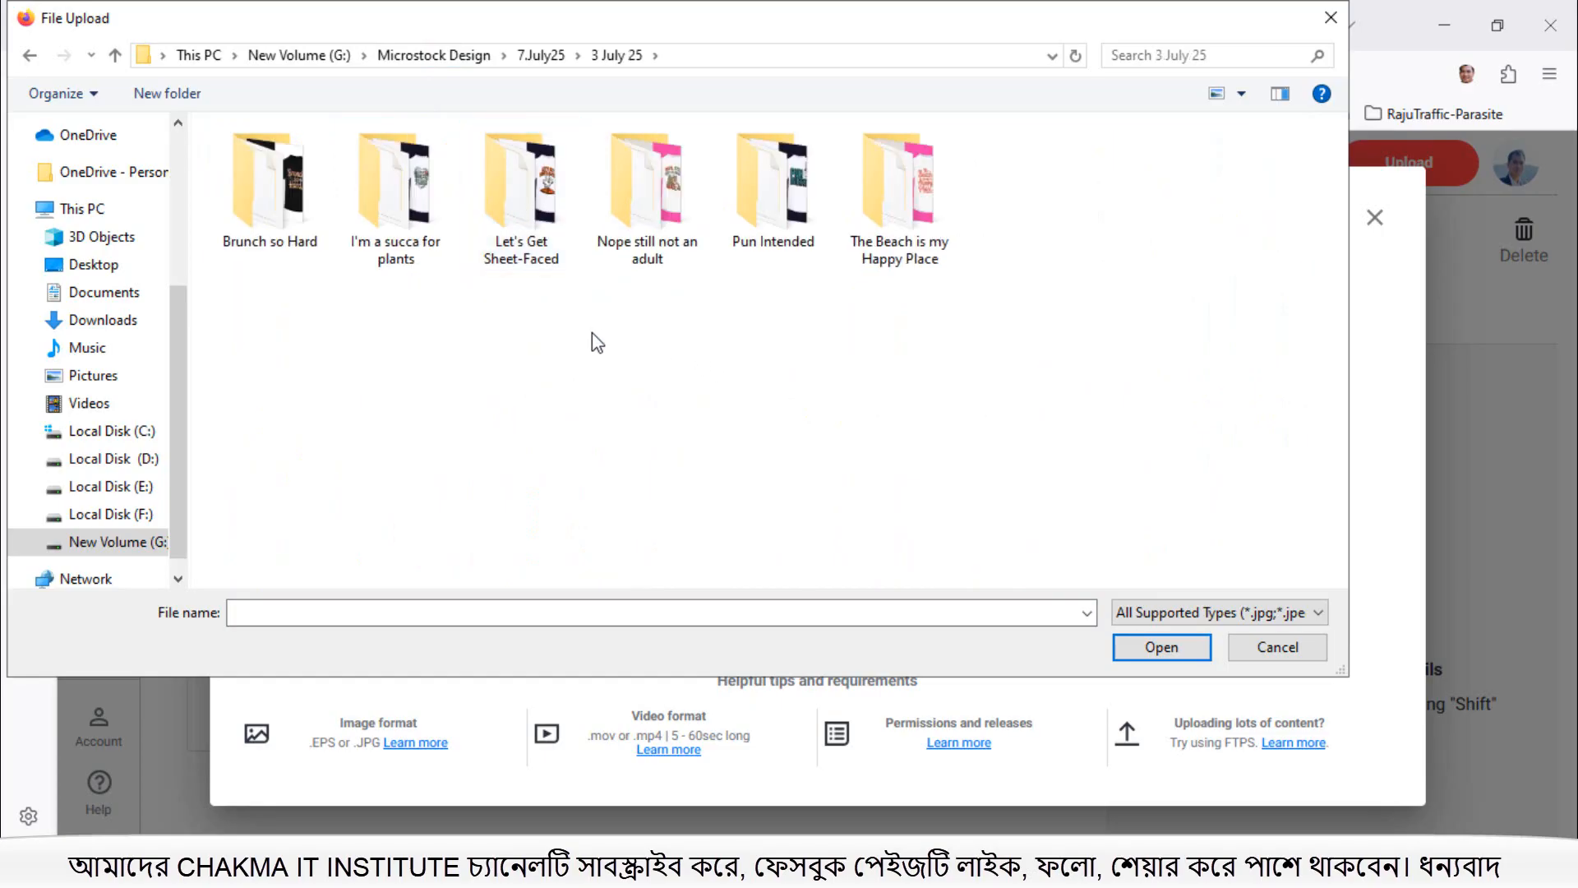
pyautogui.doubleClick(899, 229)
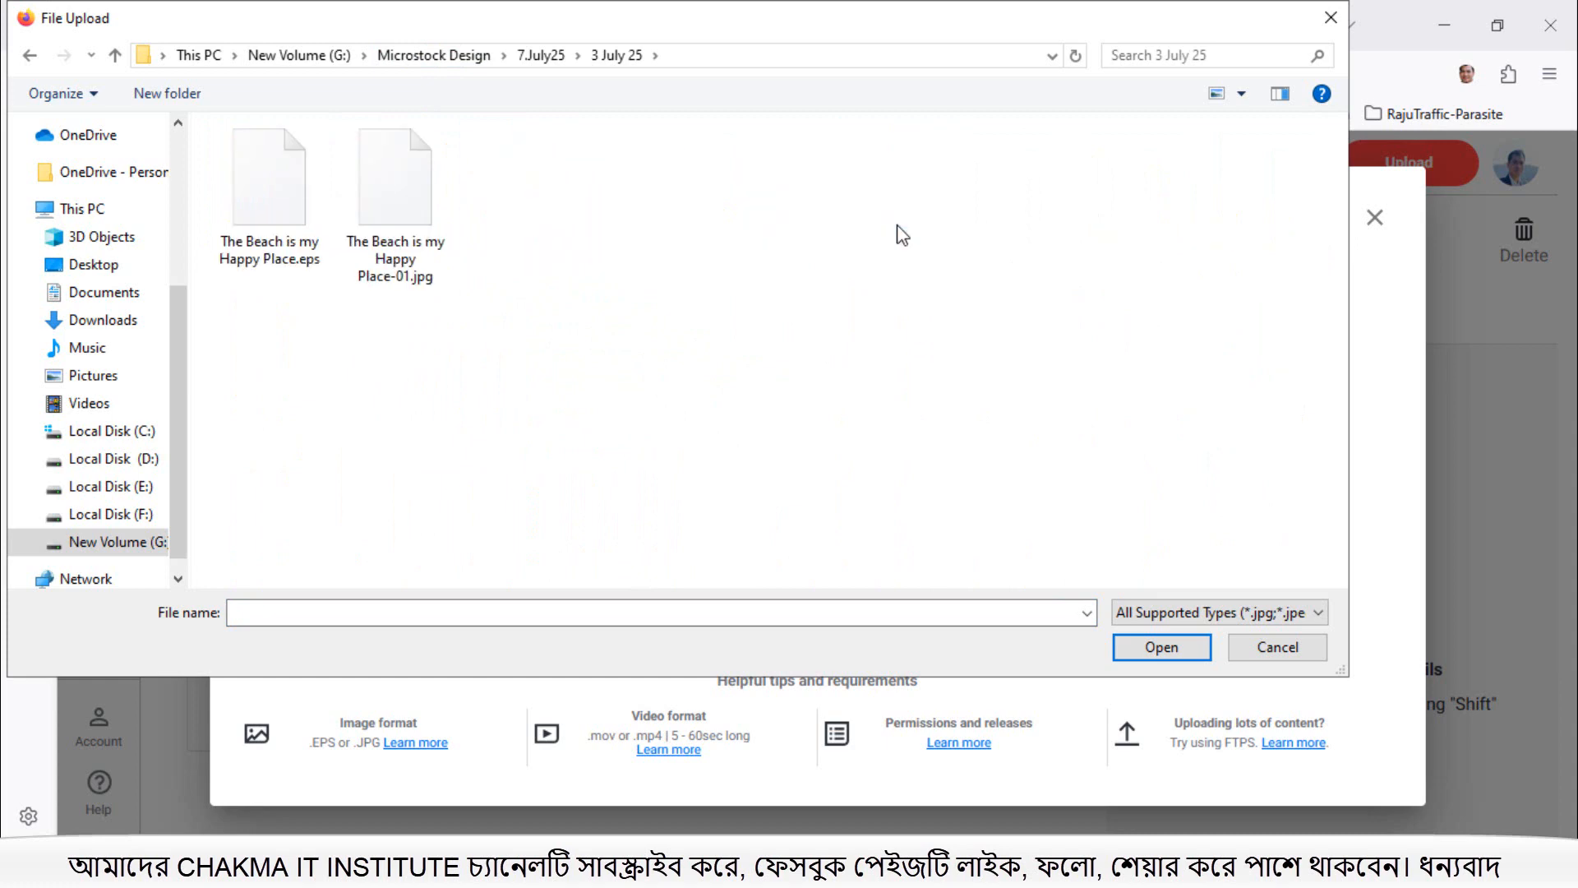
pyautogui.click(280, 270)
pyautogui.doubleClick(266, 261)
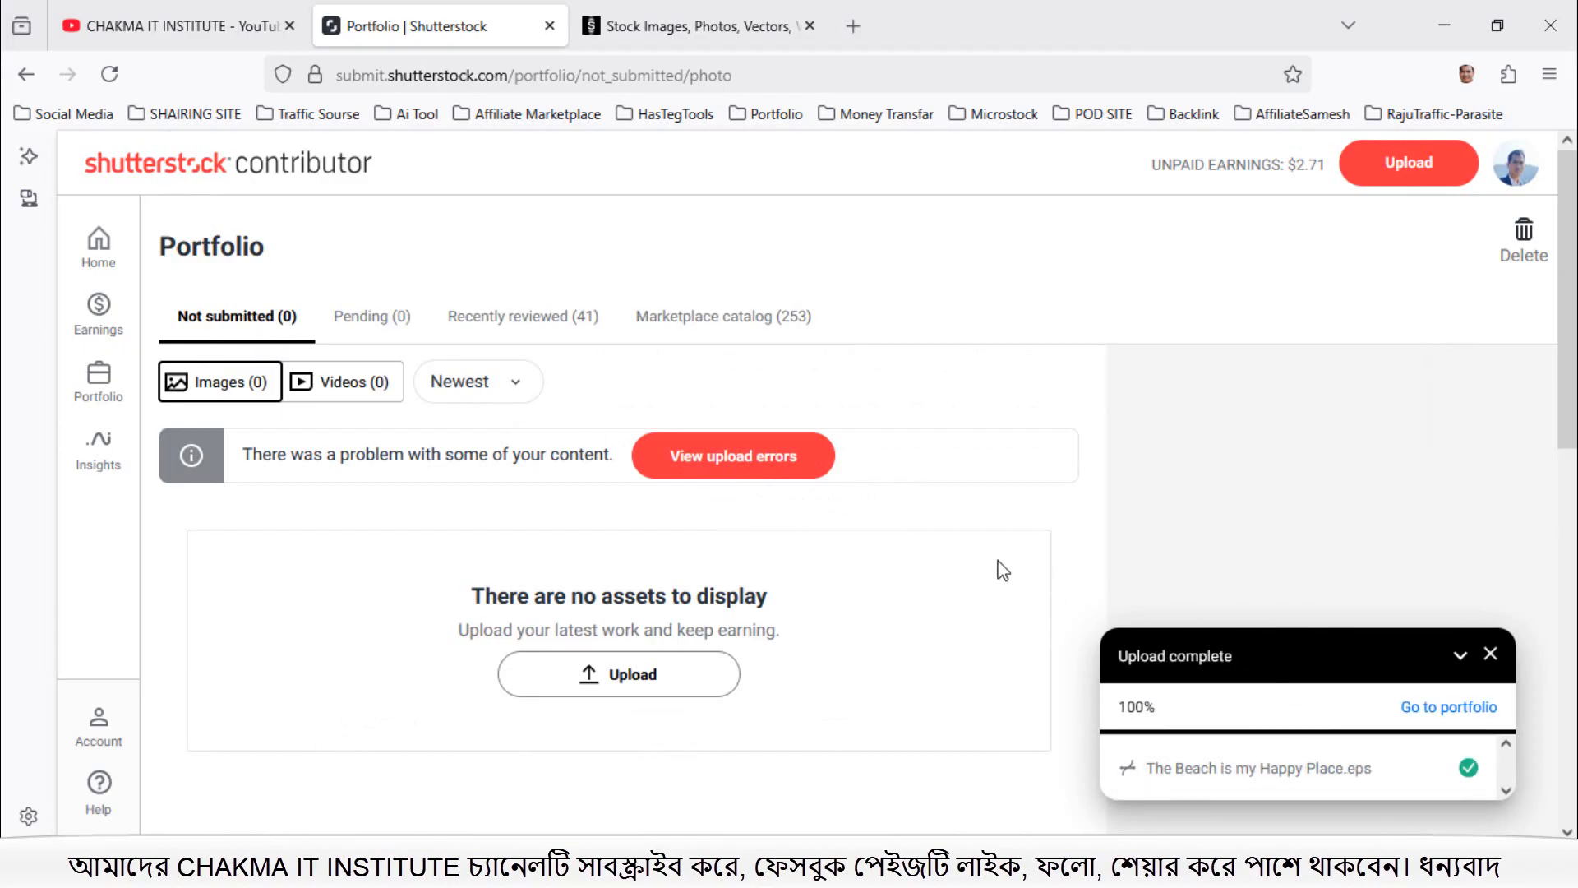
# Step: Reload the portfolio page, then review the upload errors and close their list
pyautogui.click(109, 75)
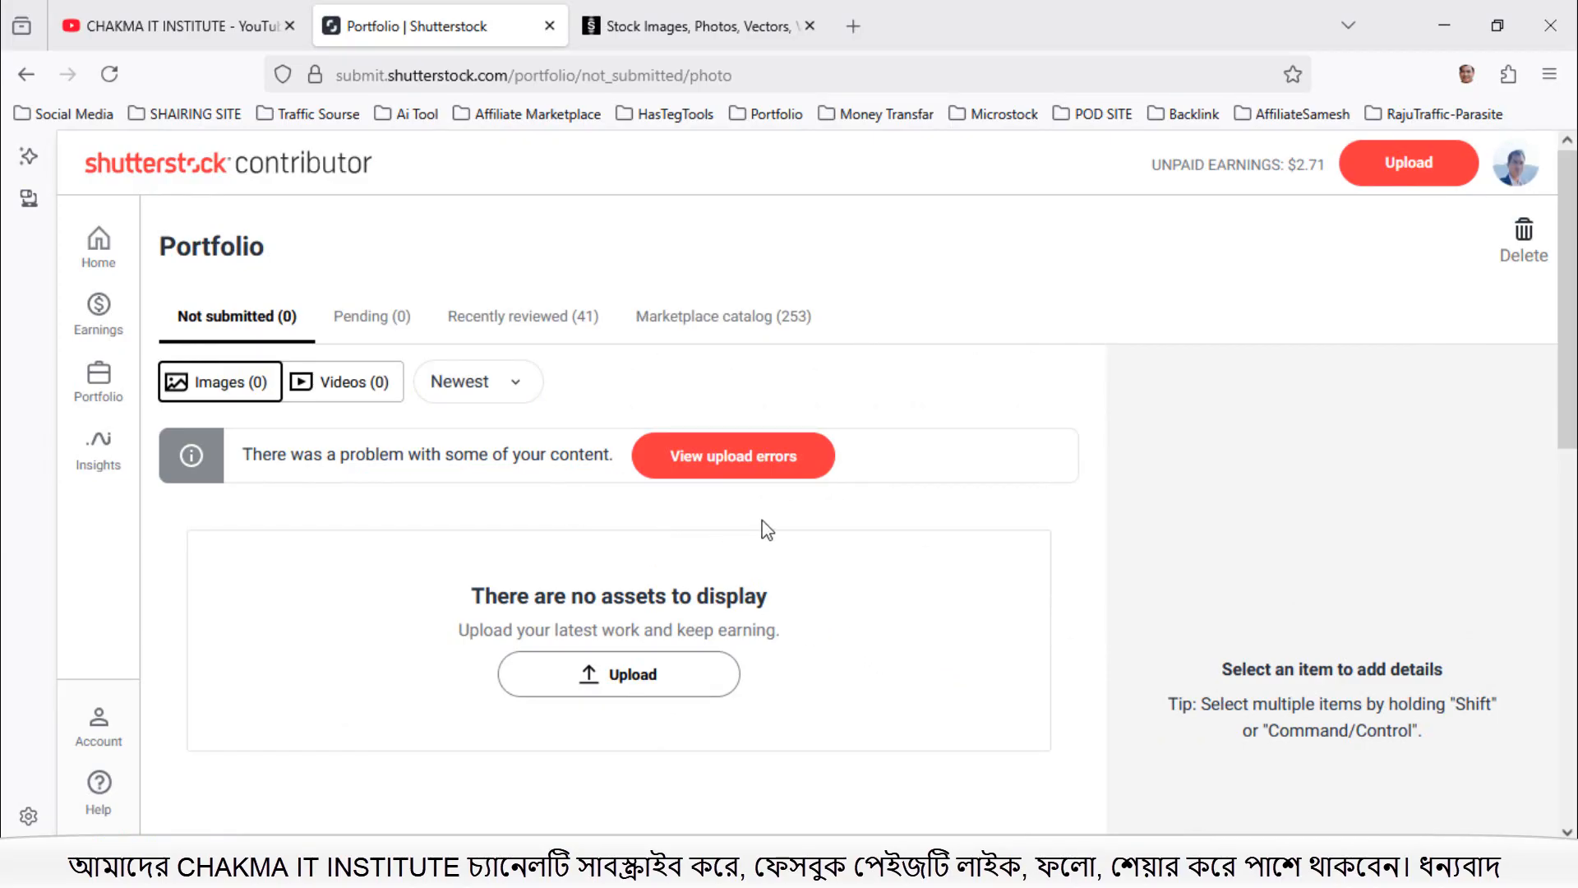
pyautogui.click(708, 487)
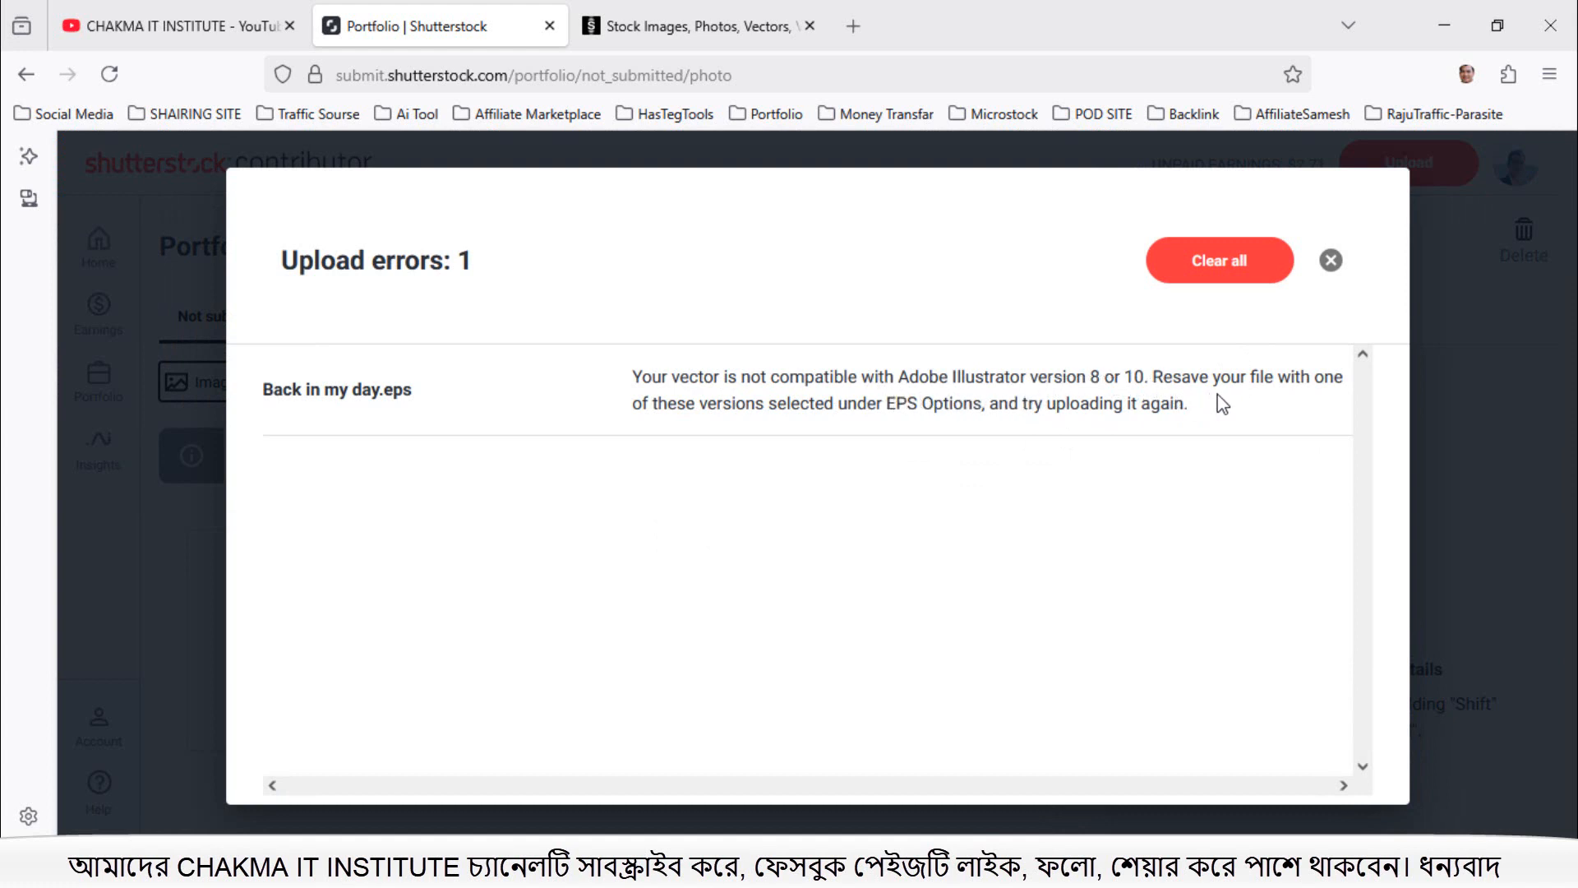
pyautogui.click(1331, 261)
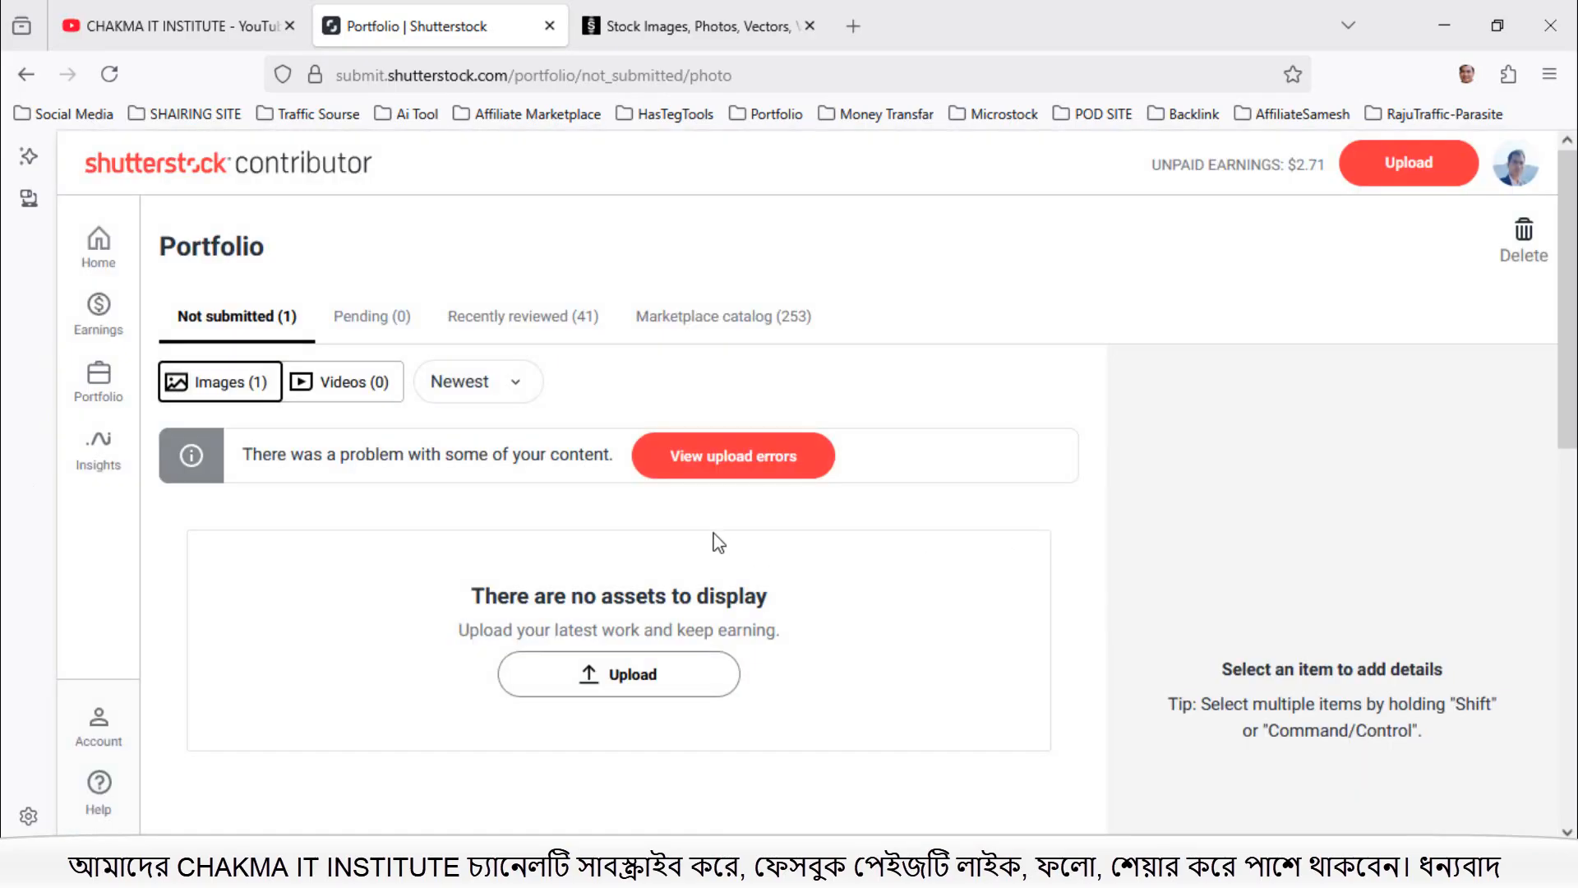
# Step: Reload the not submitted images, select The Beach is my Happy Place.eps and copy its title without the file extension
pyautogui.click(108, 85)
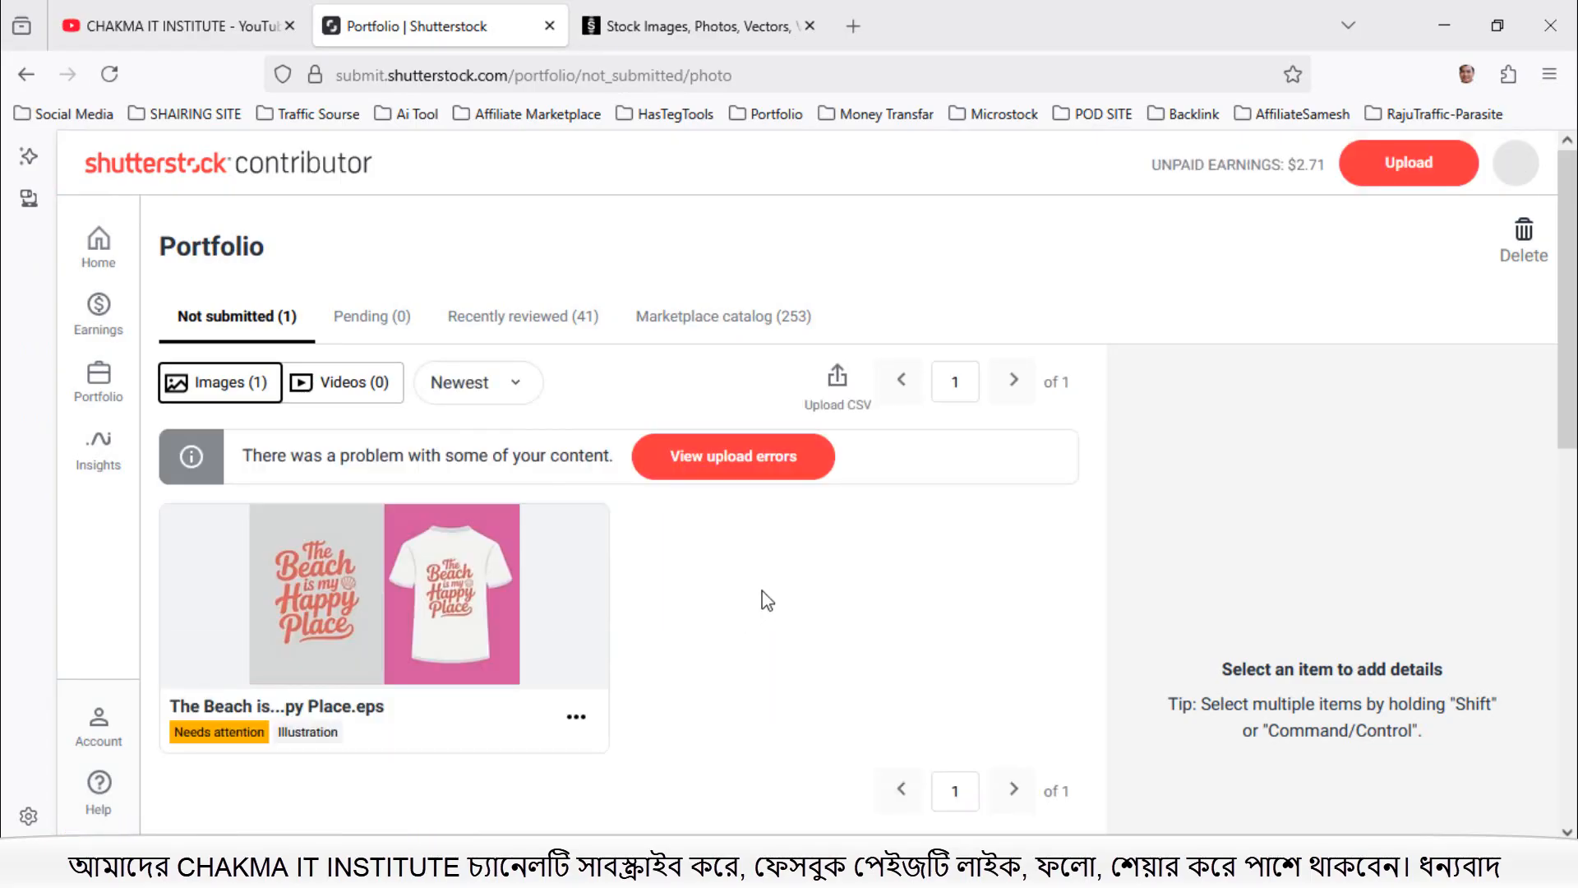
pyautogui.scroll(-3, 785, 608)
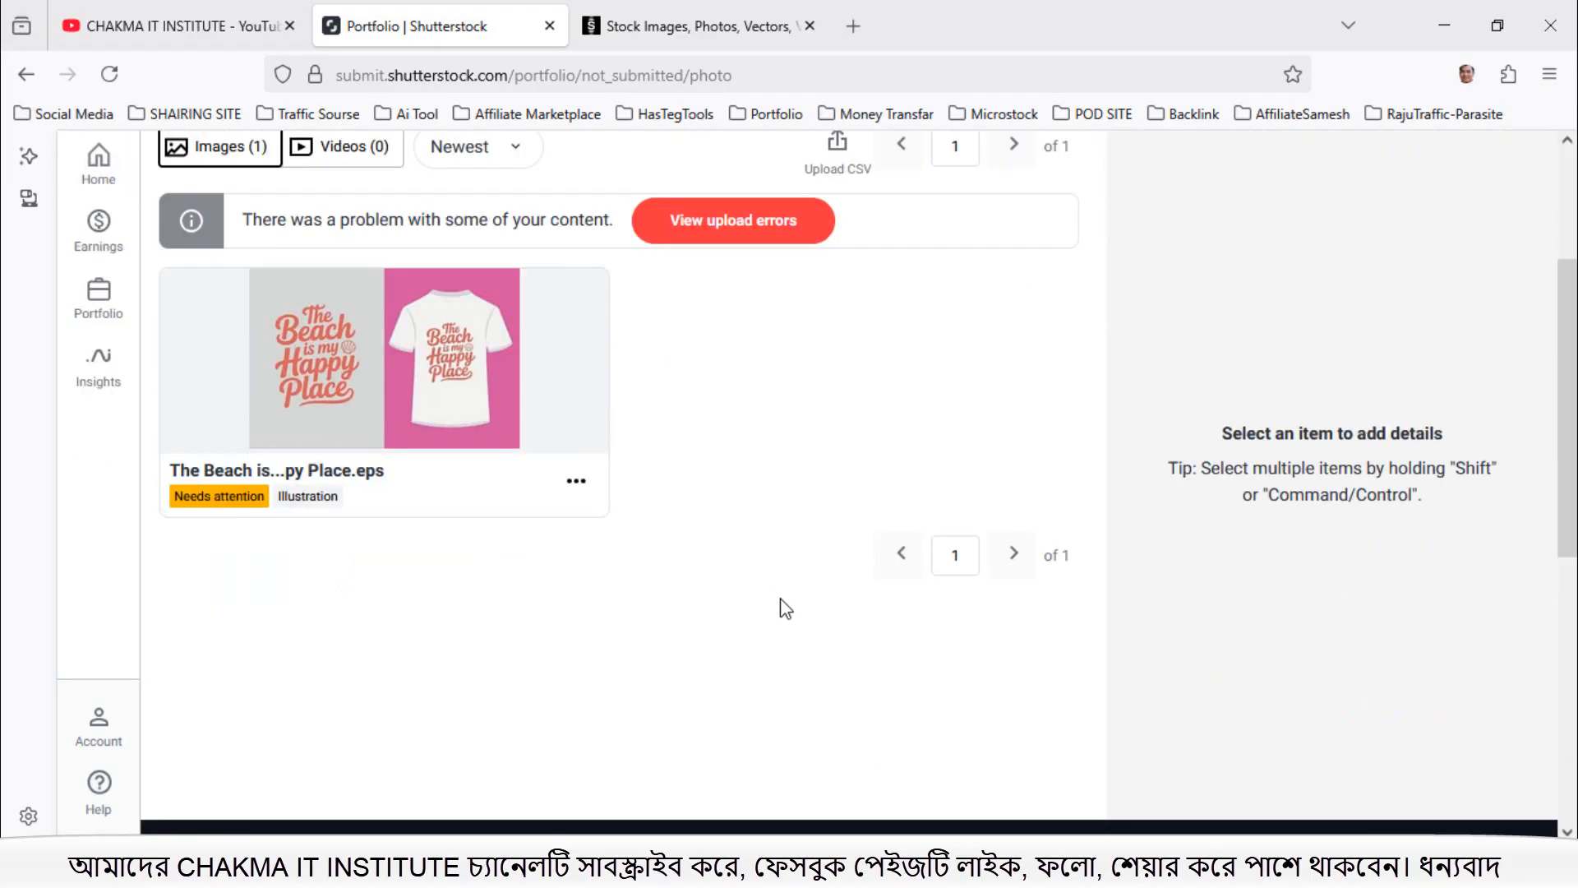
pyautogui.scroll(3, 781, 608)
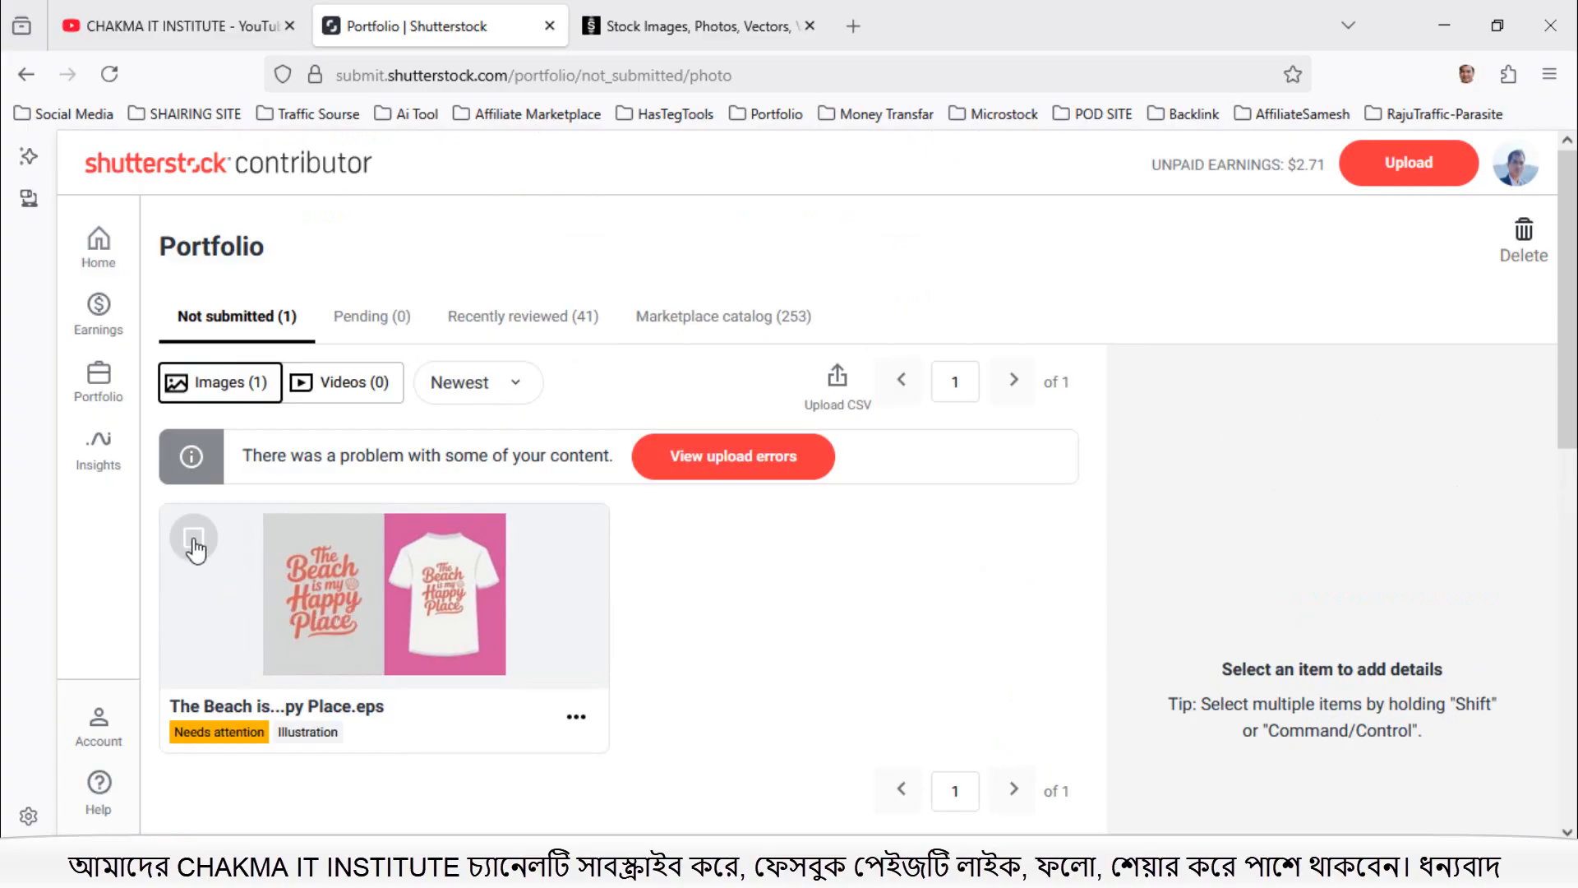
pyautogui.click(194, 543)
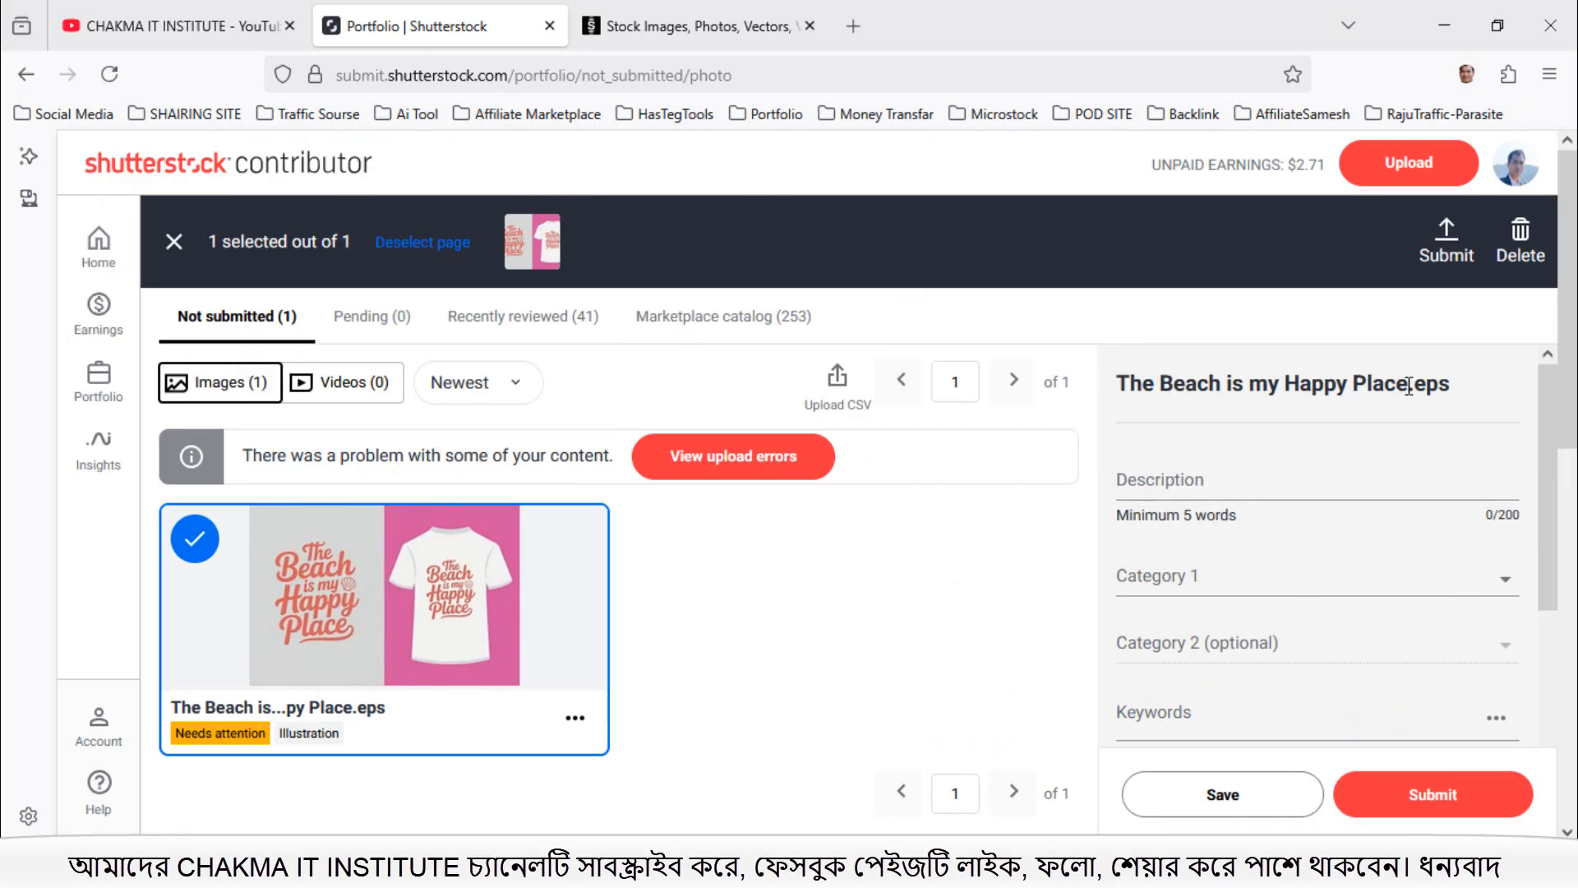
pyautogui.moveTo(1408, 383); pyautogui.dragTo(1123, 386)
pyautogui.hotkey('ctrl', 'c')
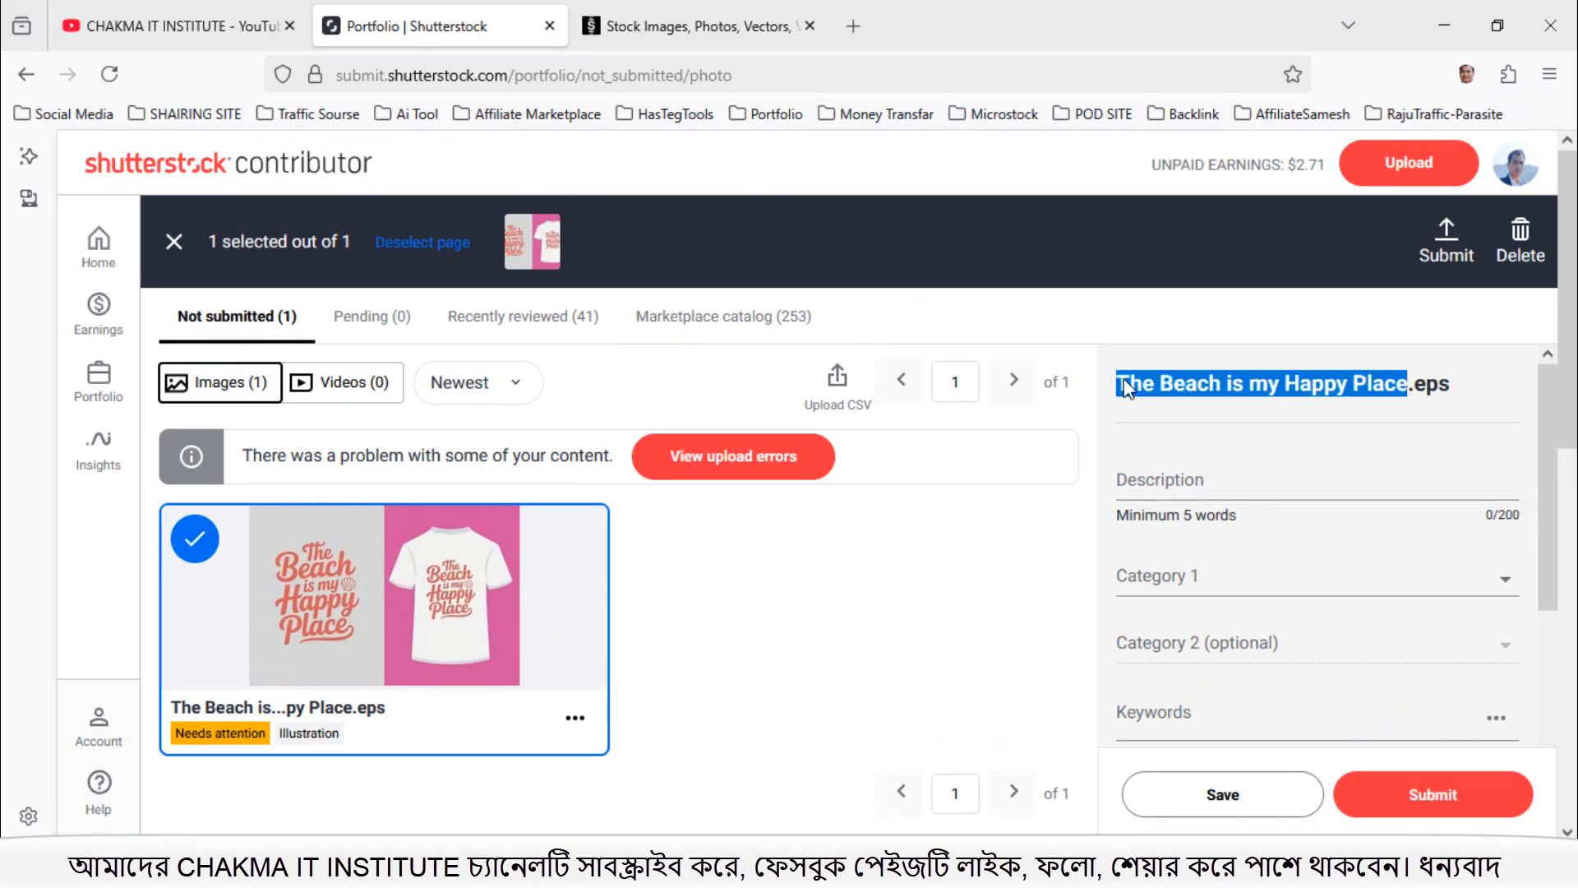
# Step: Copy the selected title and paste it as the description, The Beach is my Happy Place
pyautogui.rightClick(1171, 388)
pyautogui.click(1191, 402)
pyautogui.click(1174, 479)
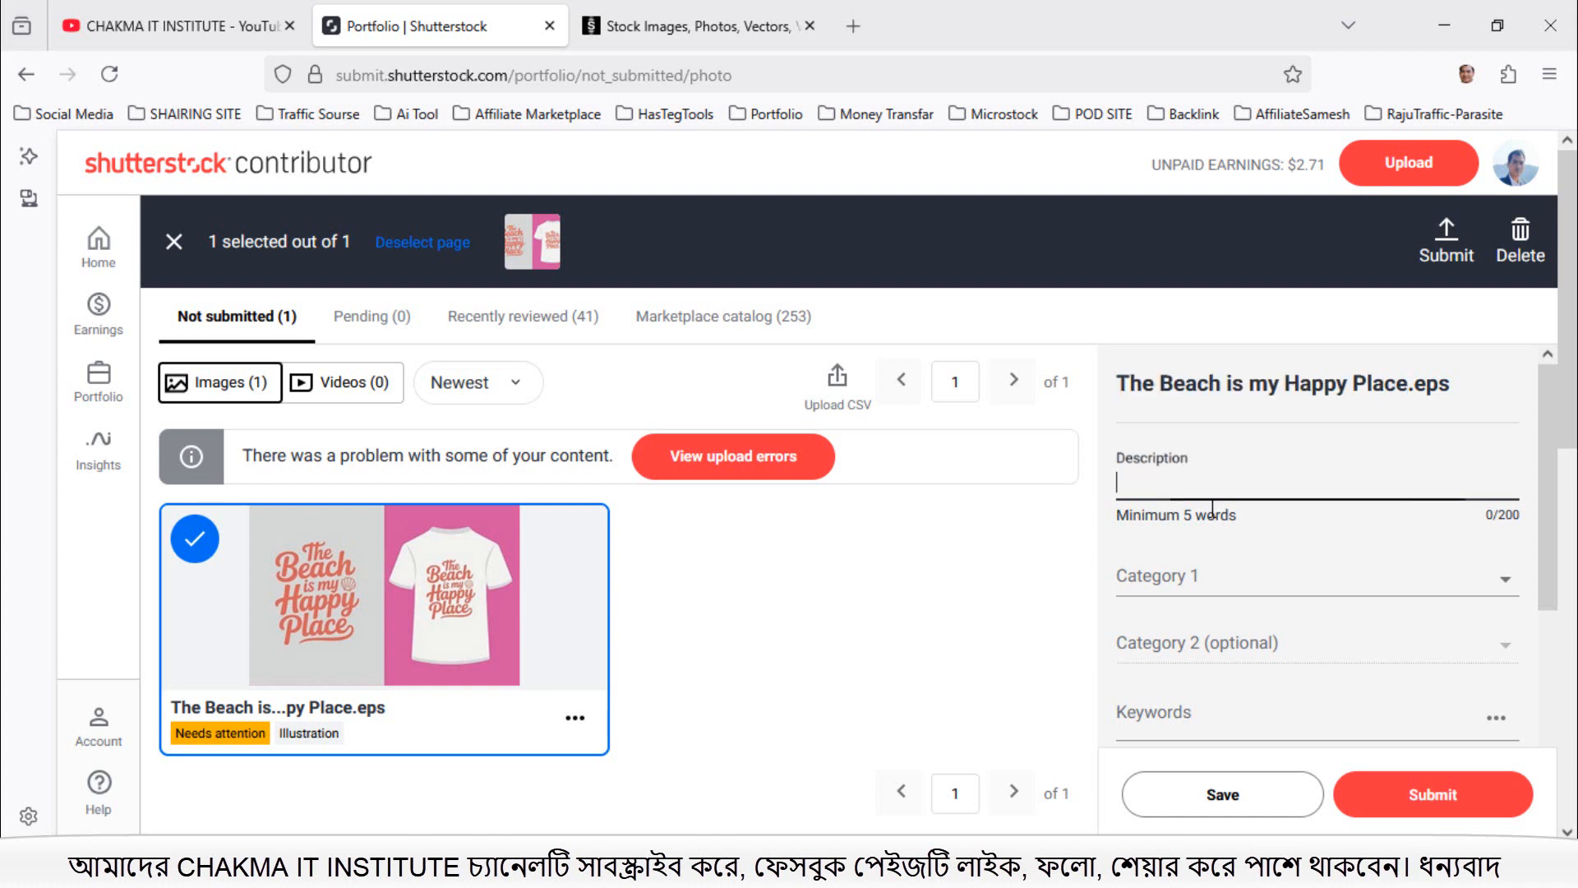
pyautogui.rightClick(1174, 479)
pyautogui.click(1200, 652)
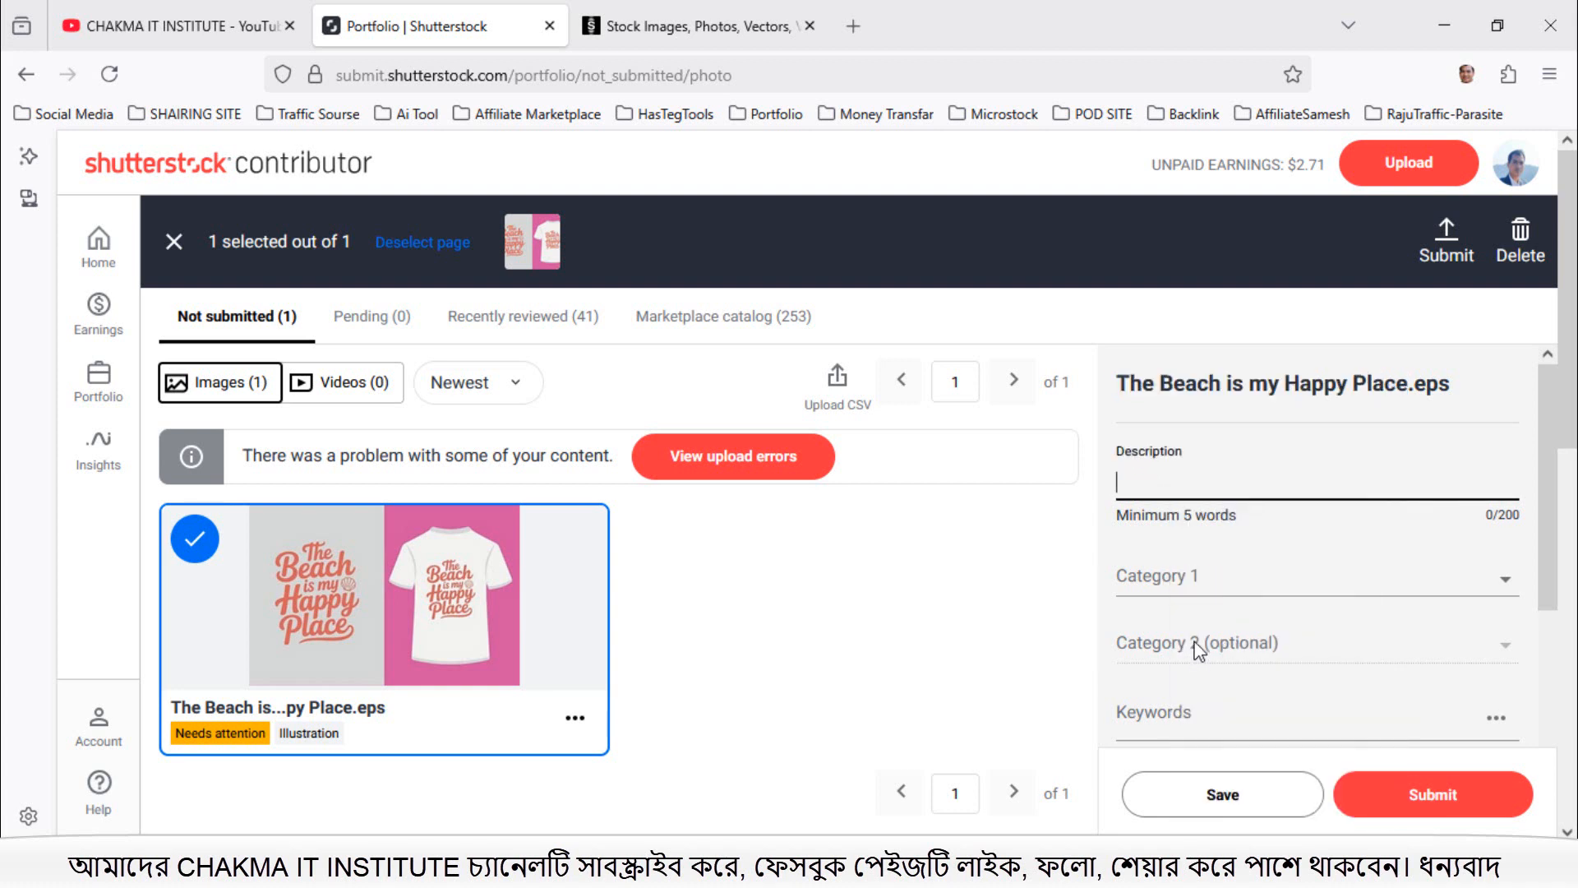
# Step: Set the beach design's first category to Holidays and its second category to Arts
pyautogui.click(1357, 604)
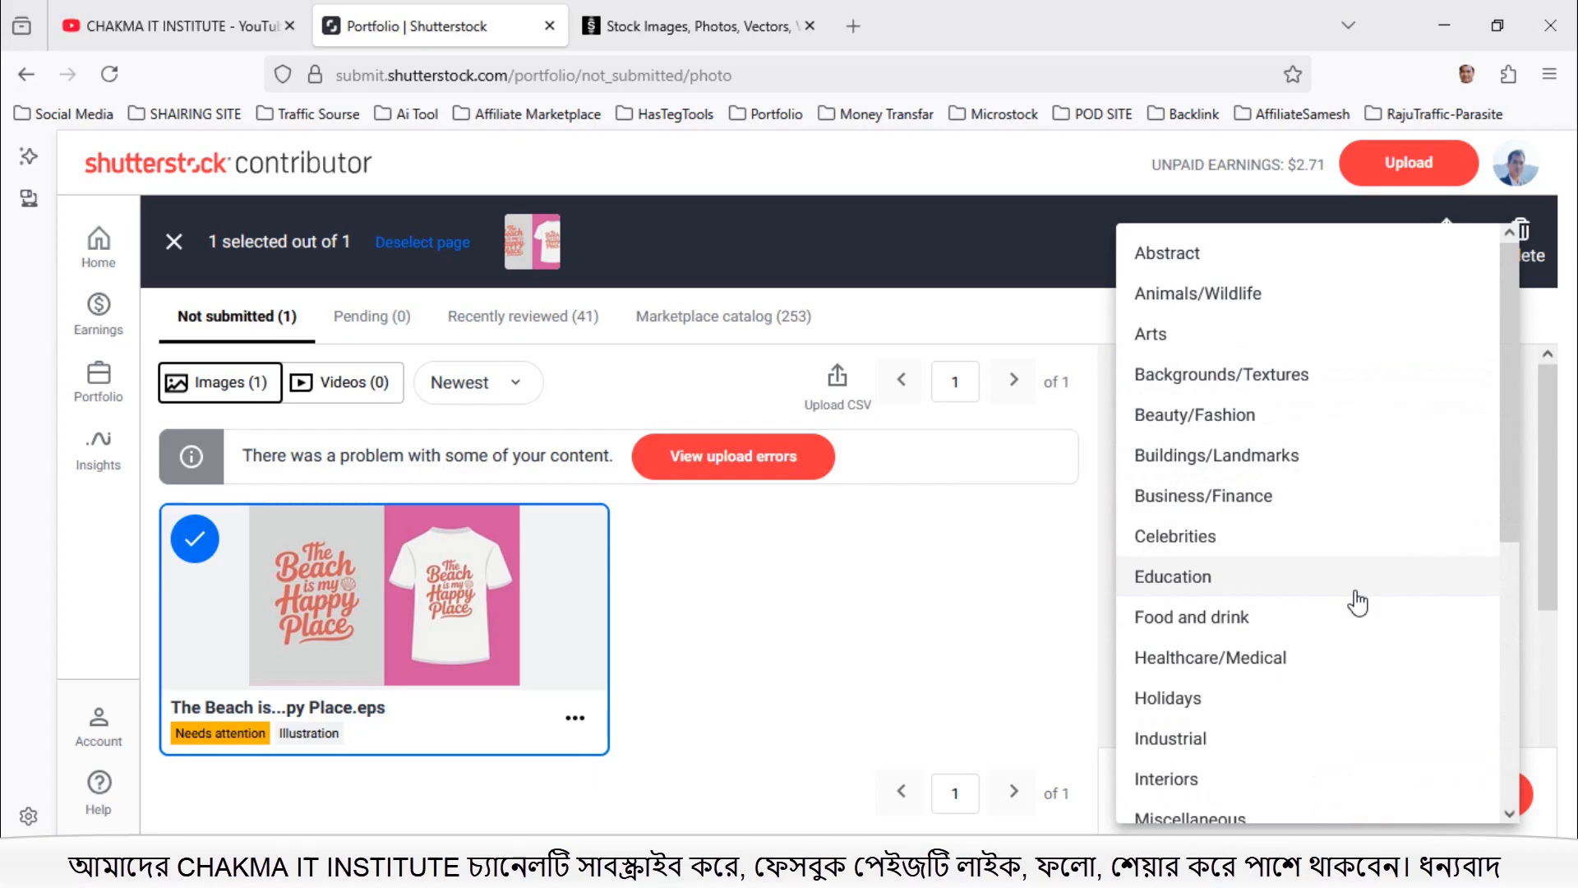
pyautogui.click(1310, 705)
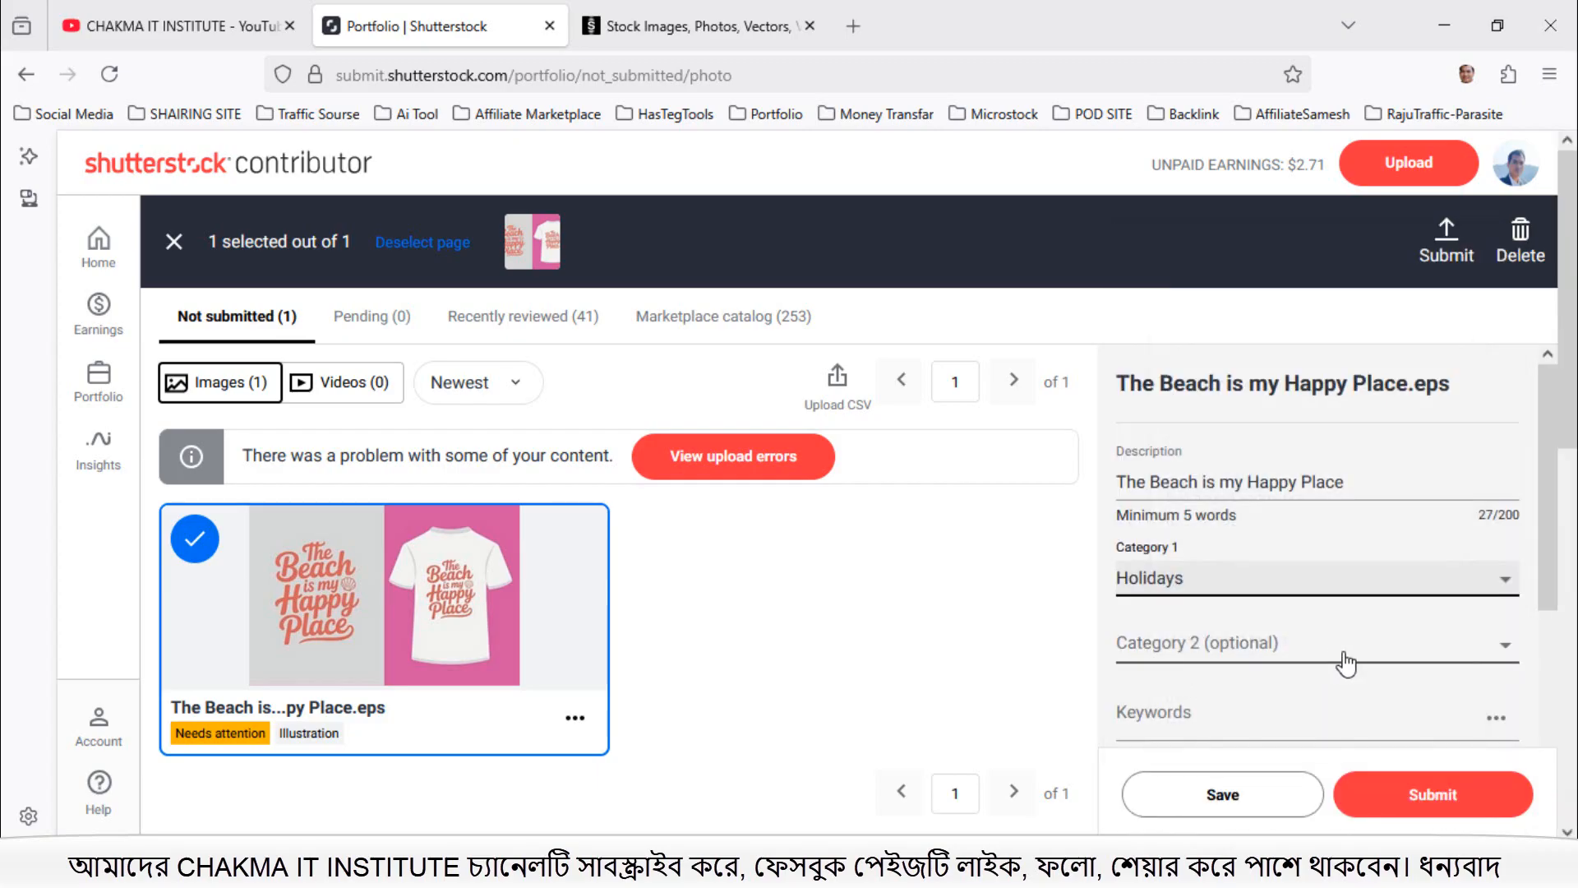
pyautogui.click(1454, 651)
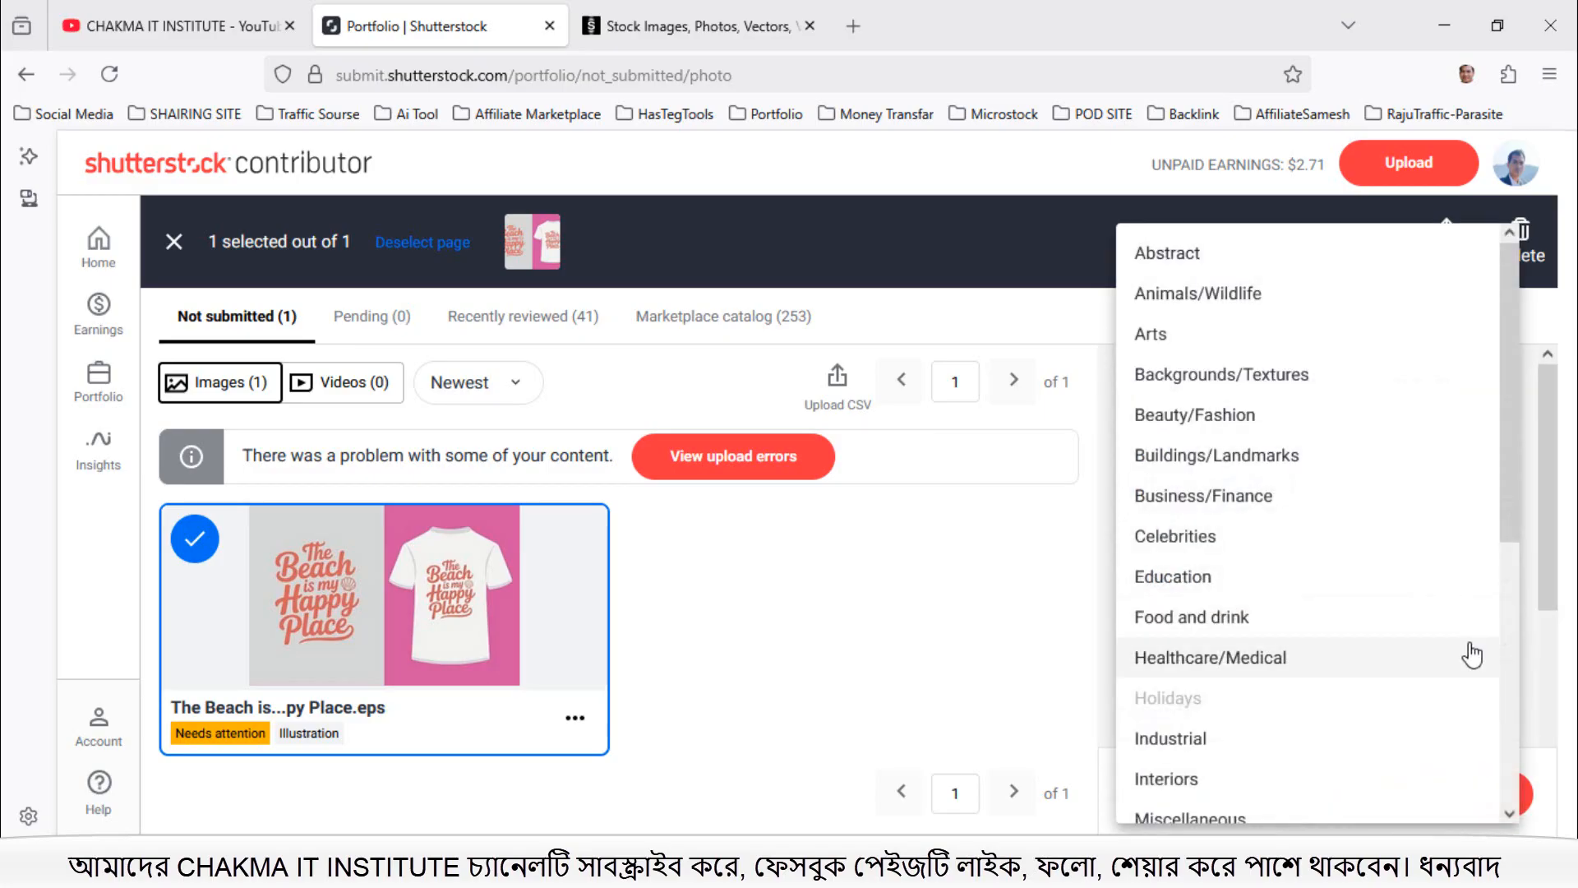
pyautogui.click(1214, 343)
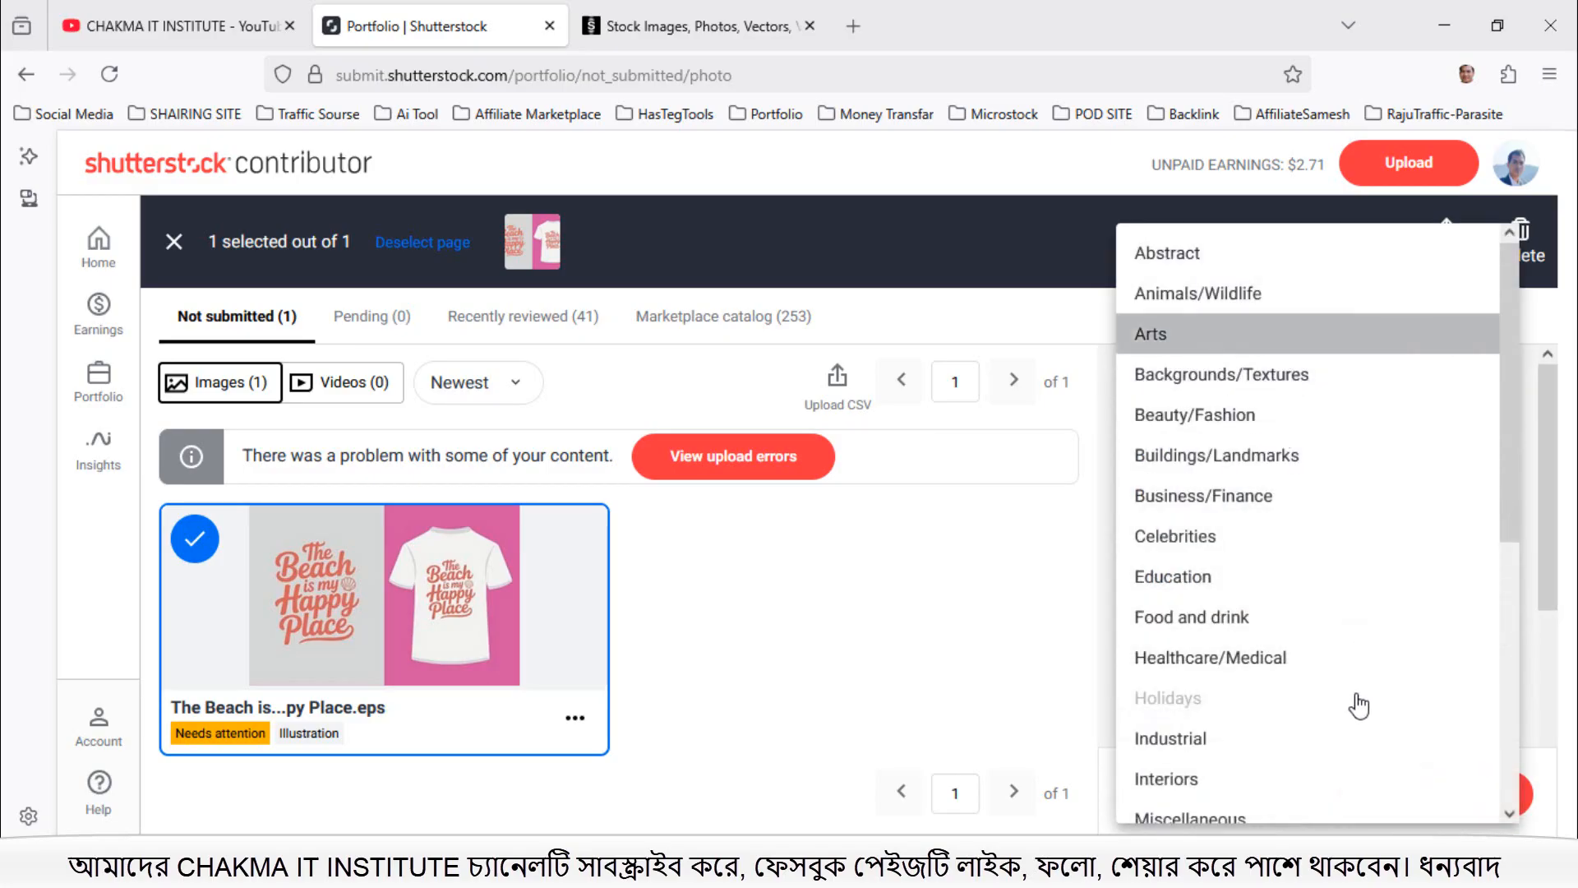
# Step: Add all suggested keywords to the beach design and look through the keyword list
pyautogui.scroll(-3, 1319, 666)
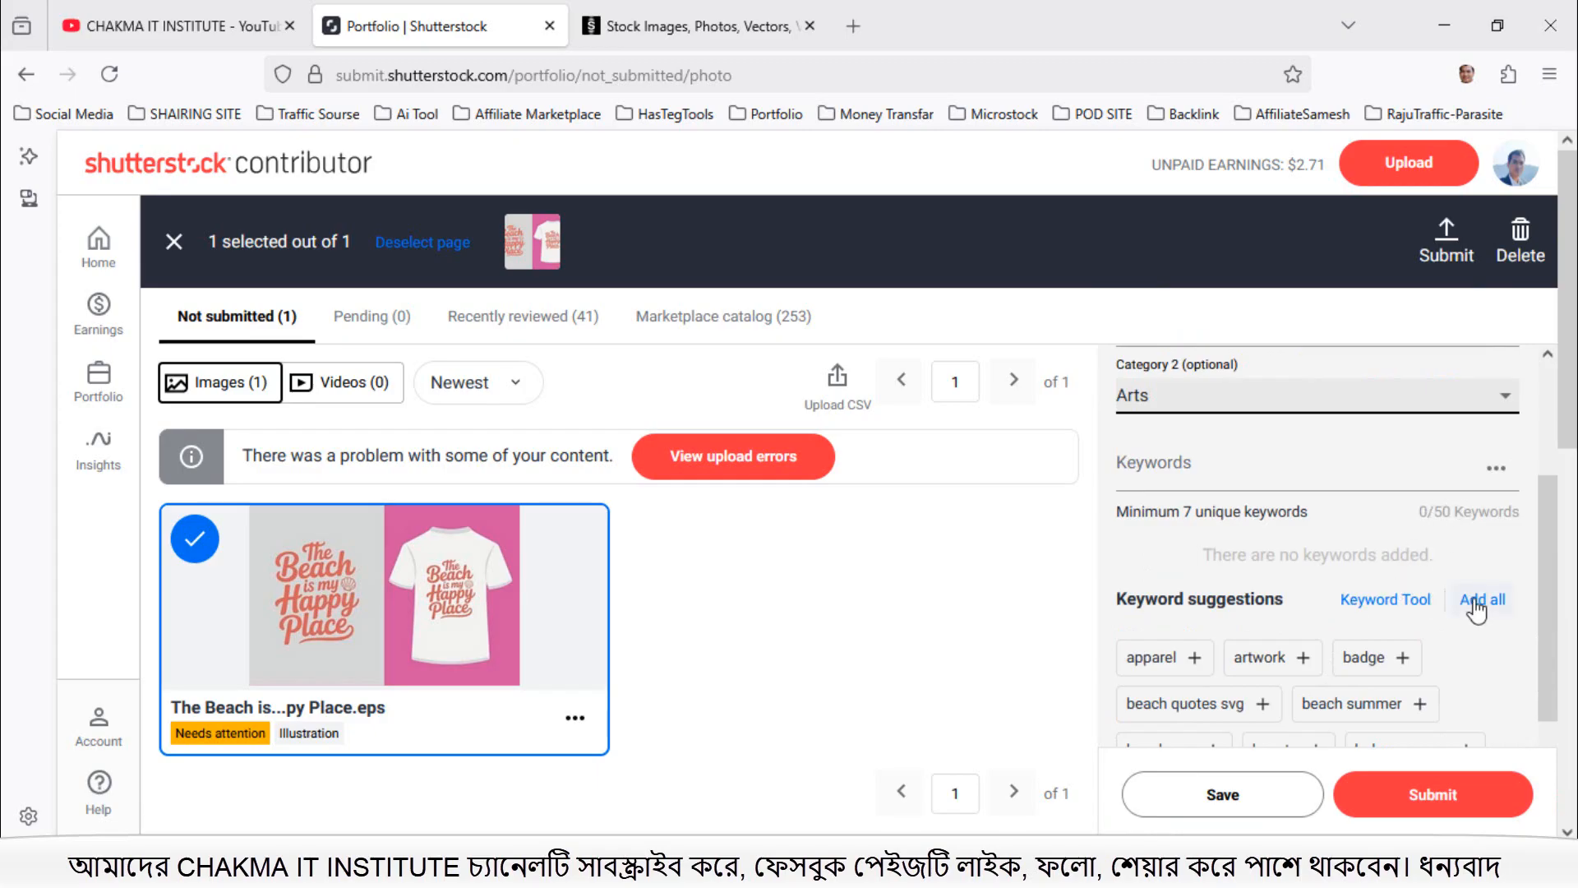
pyautogui.scroll(-3, 1476, 609)
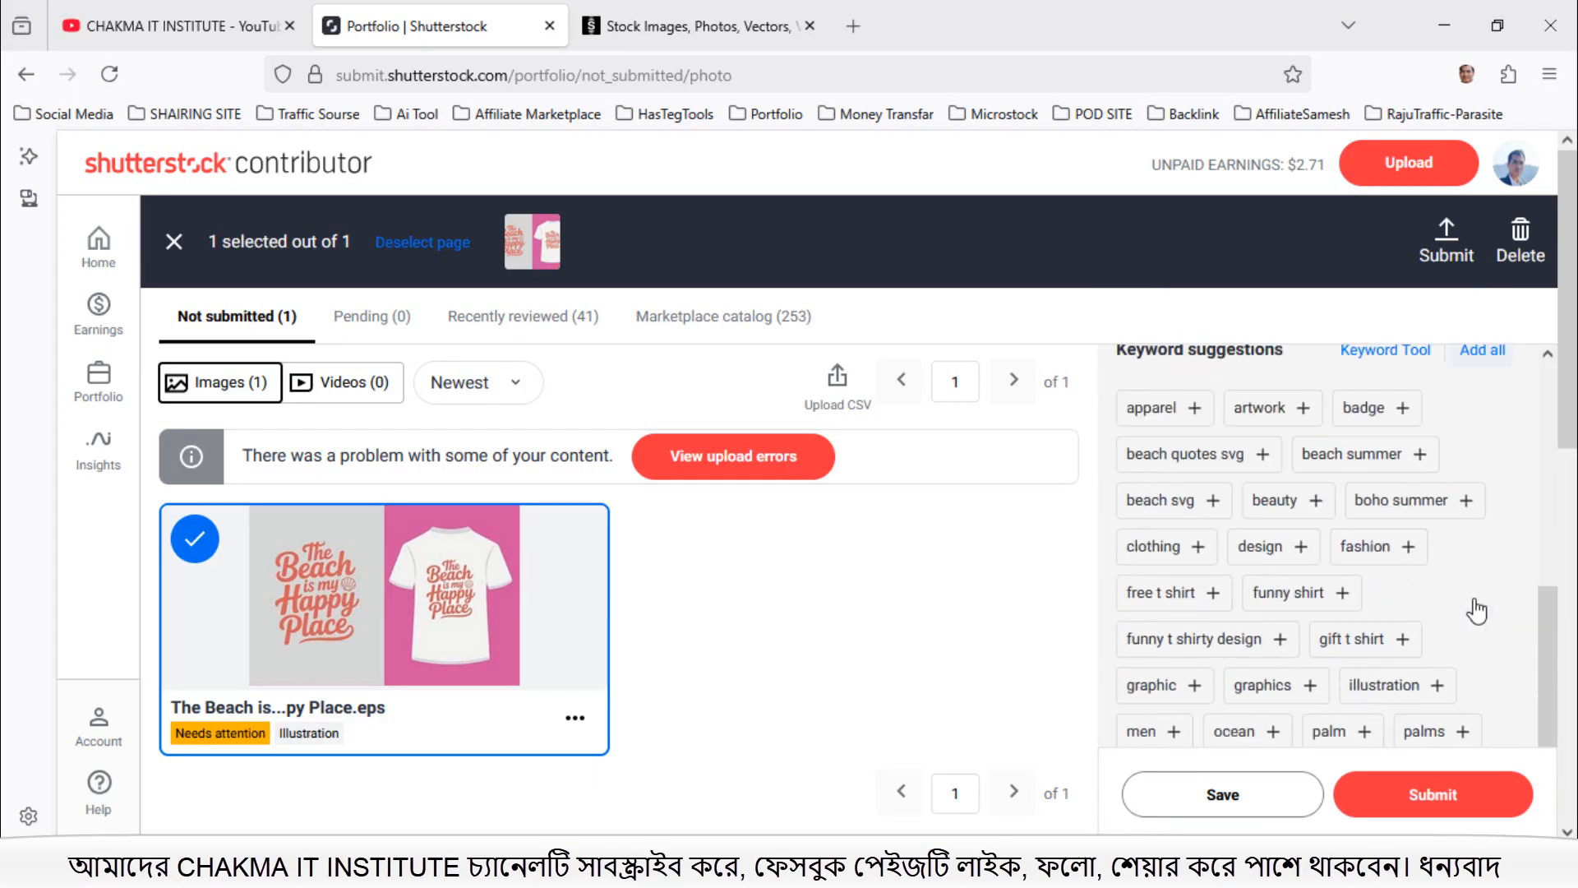
pyautogui.scroll(6, 1476, 609)
pyautogui.scroll(-8, 1483, 608)
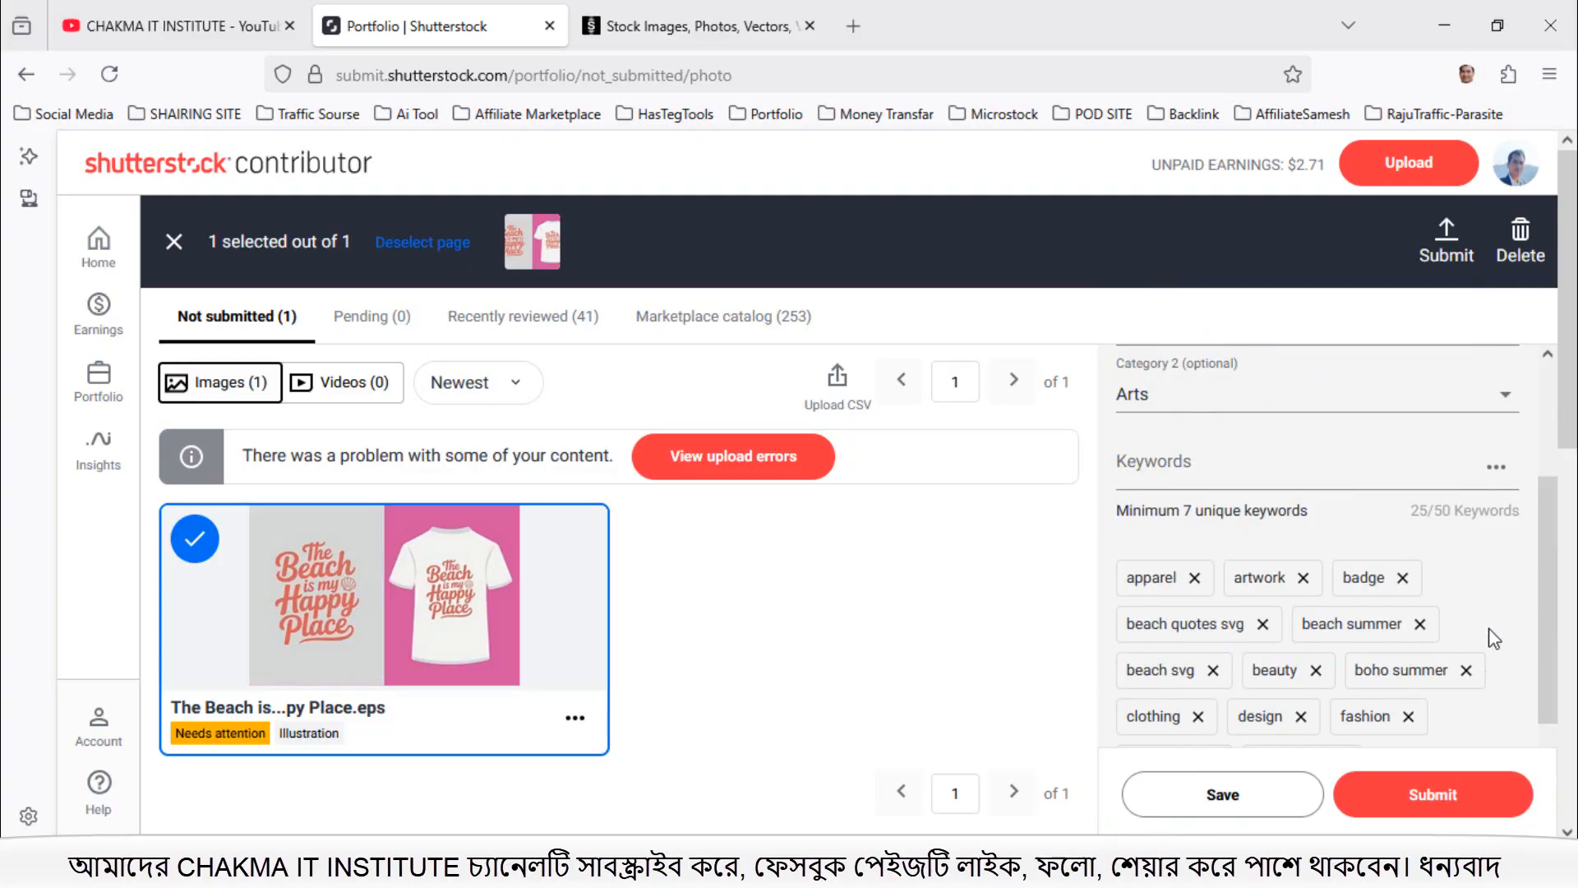
pyautogui.scroll(-2, 1349, 641)
pyautogui.scroll(-2, 970, 653)
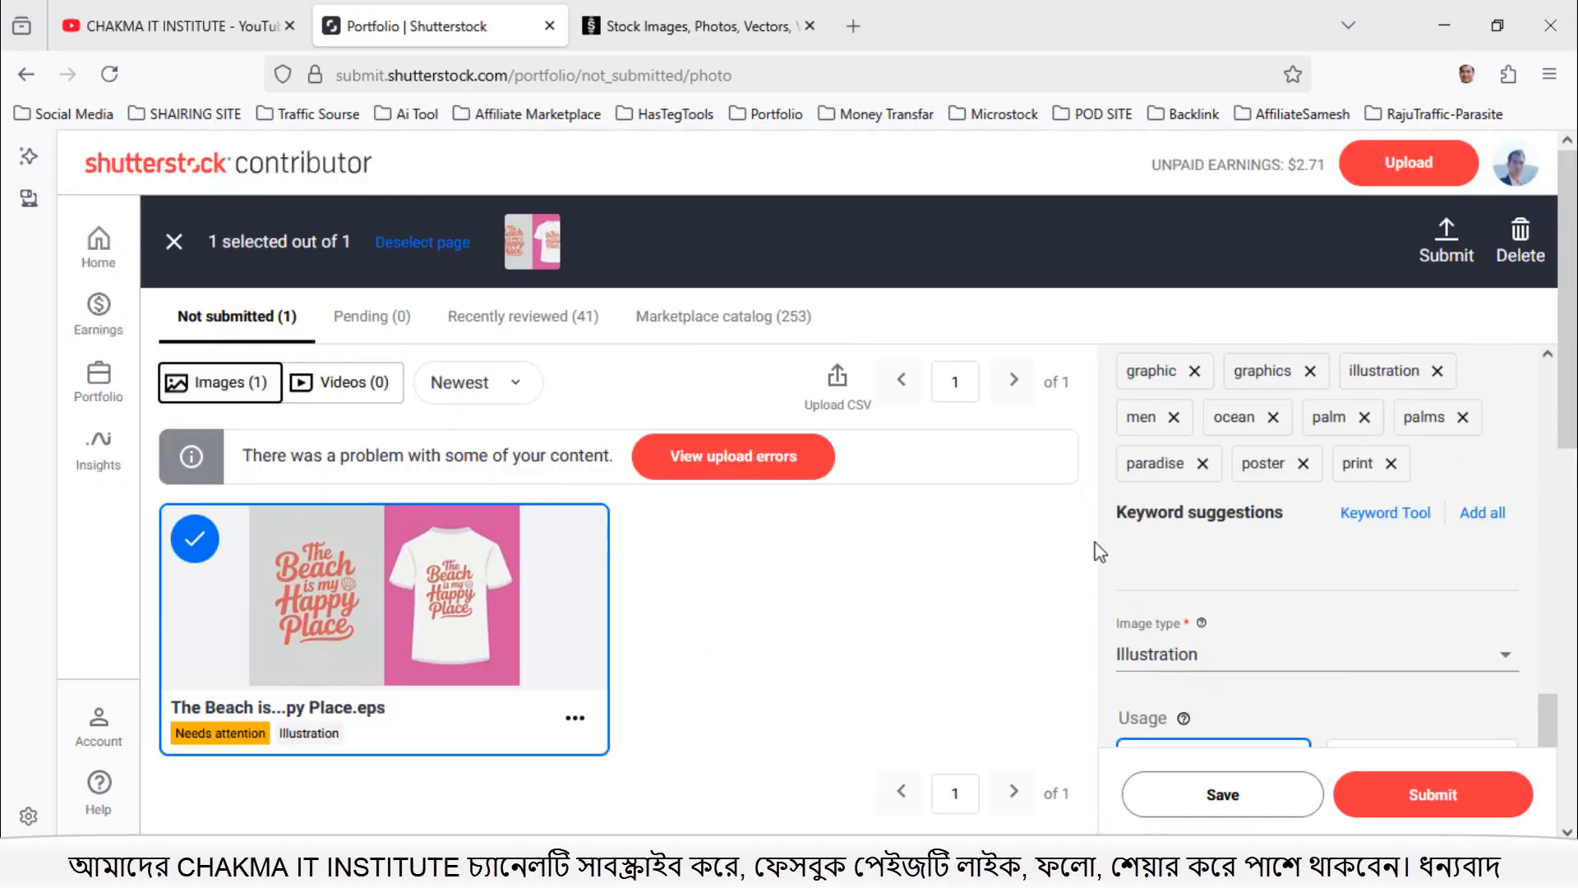
# Step: Check and save the beach design's details, submit it for review and reload the portfolio page
pyautogui.scroll(2, 1085, 542)
pyautogui.scroll(5, 1347, 540)
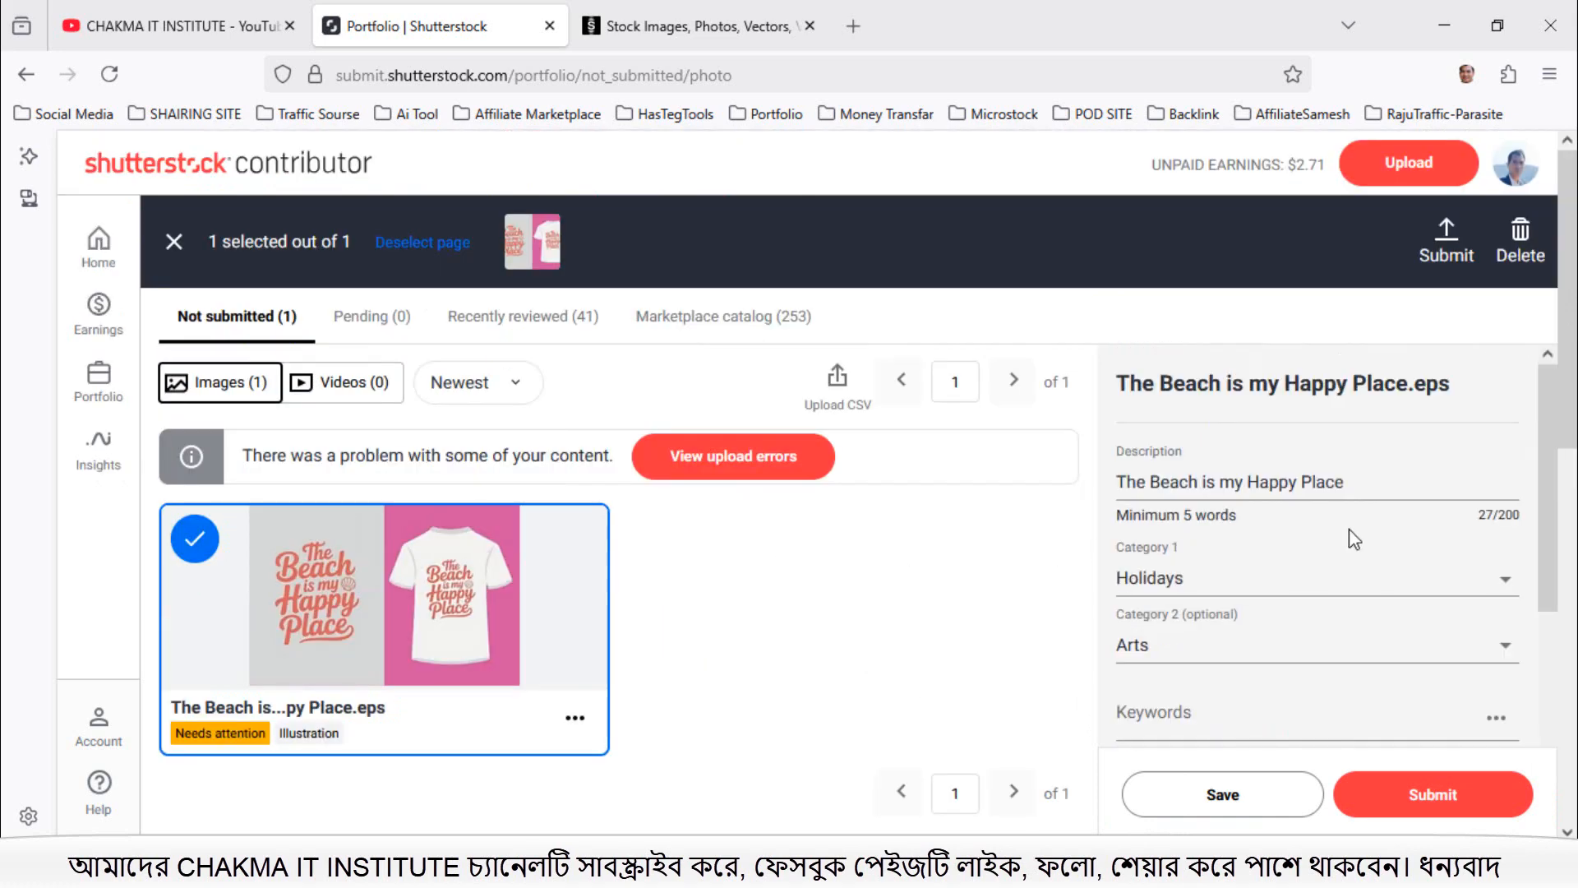
pyautogui.scroll(-8, 1350, 535)
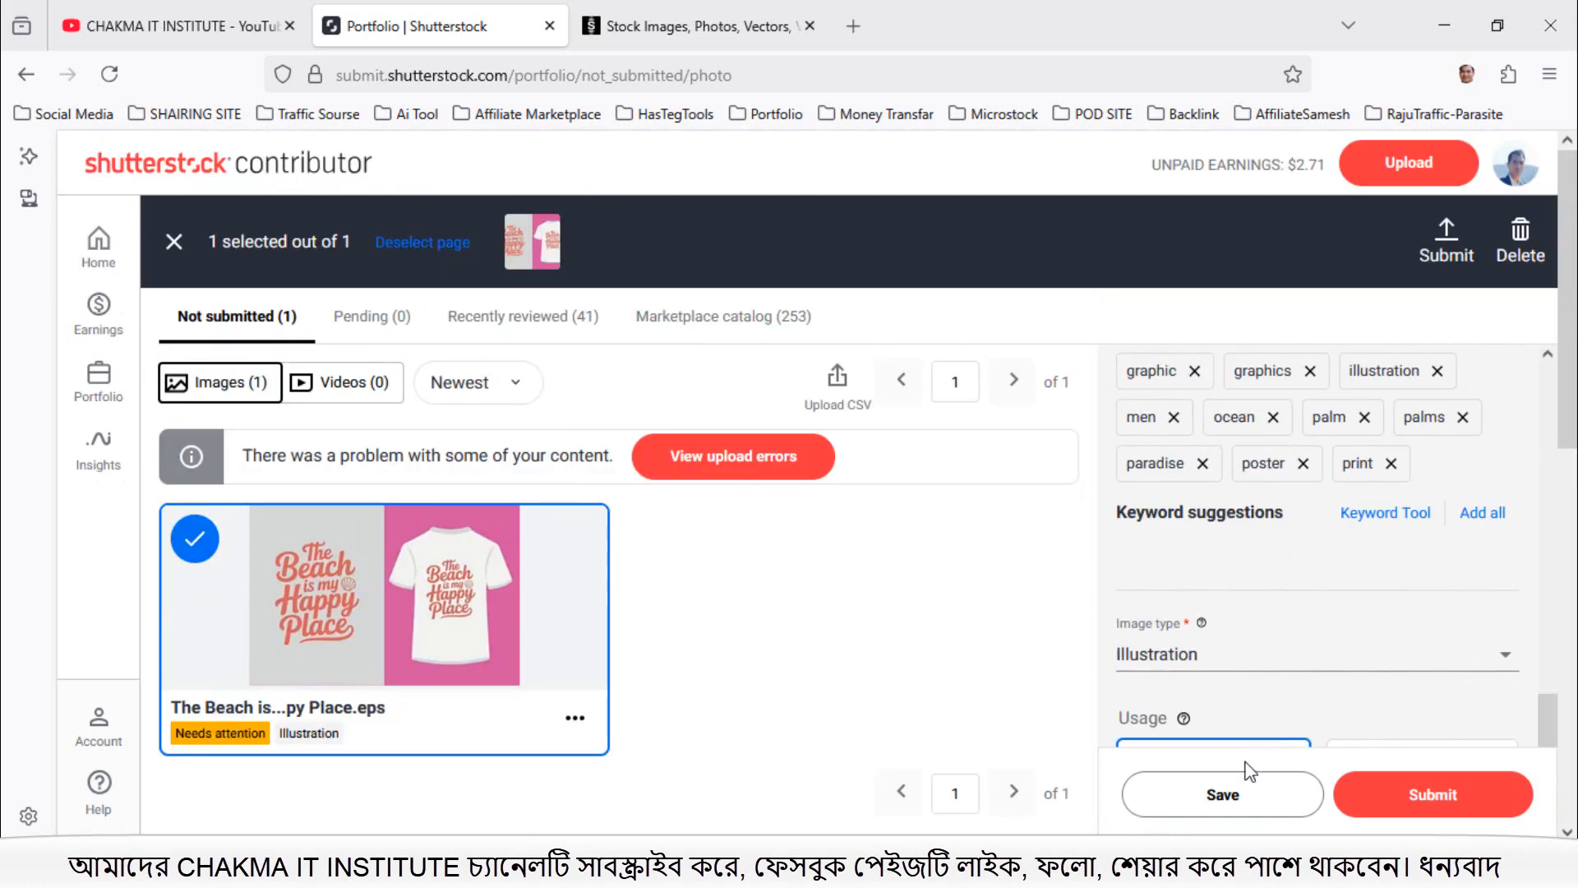
pyautogui.click(1223, 802)
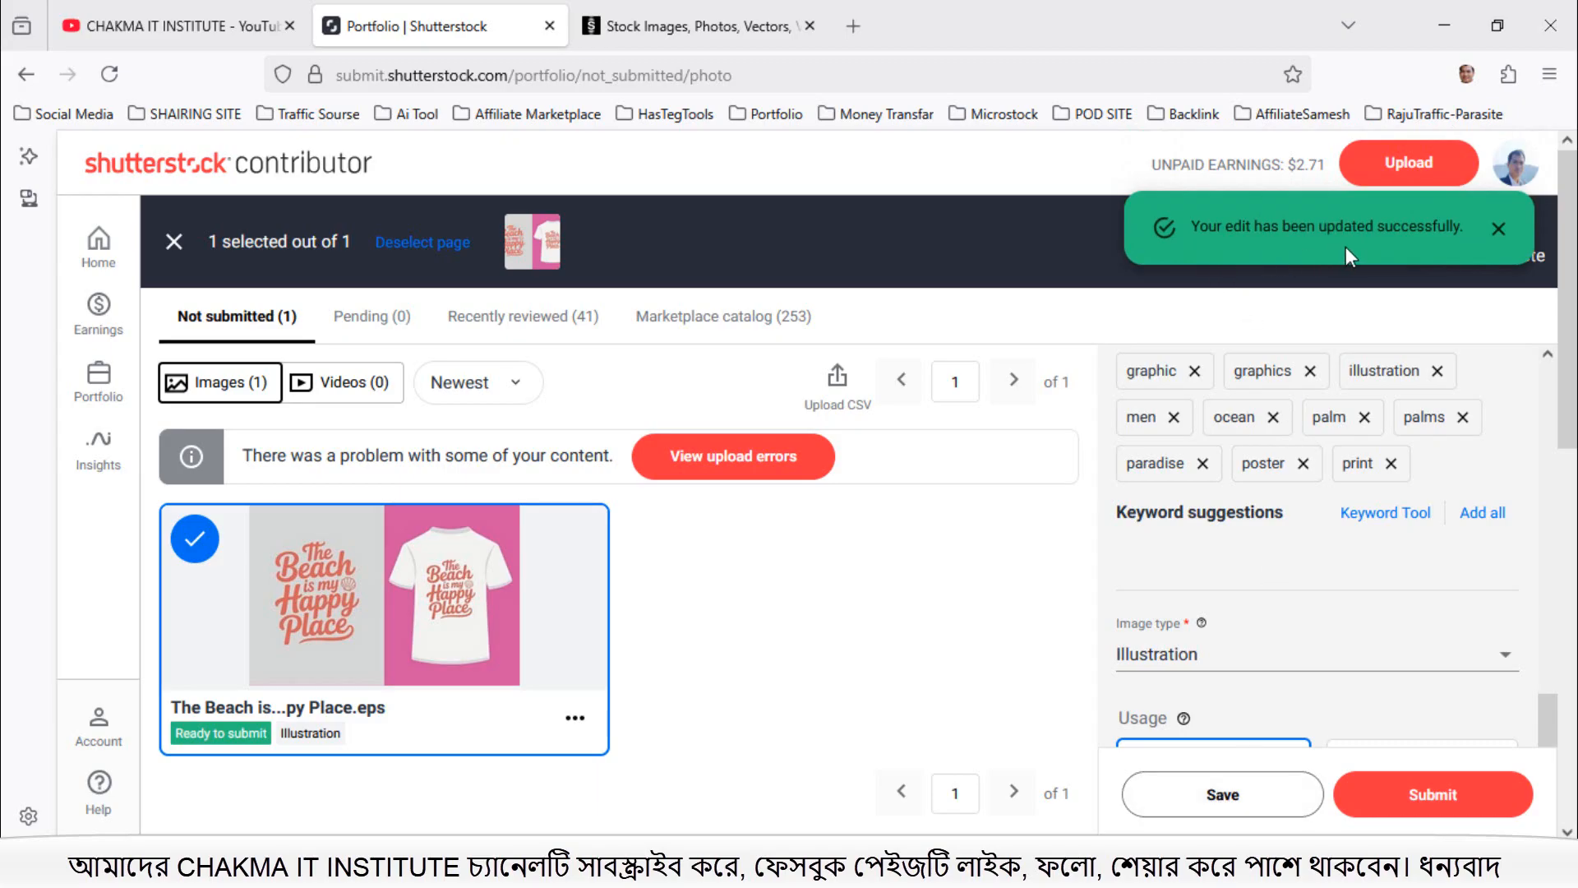
pyautogui.click(1435, 802)
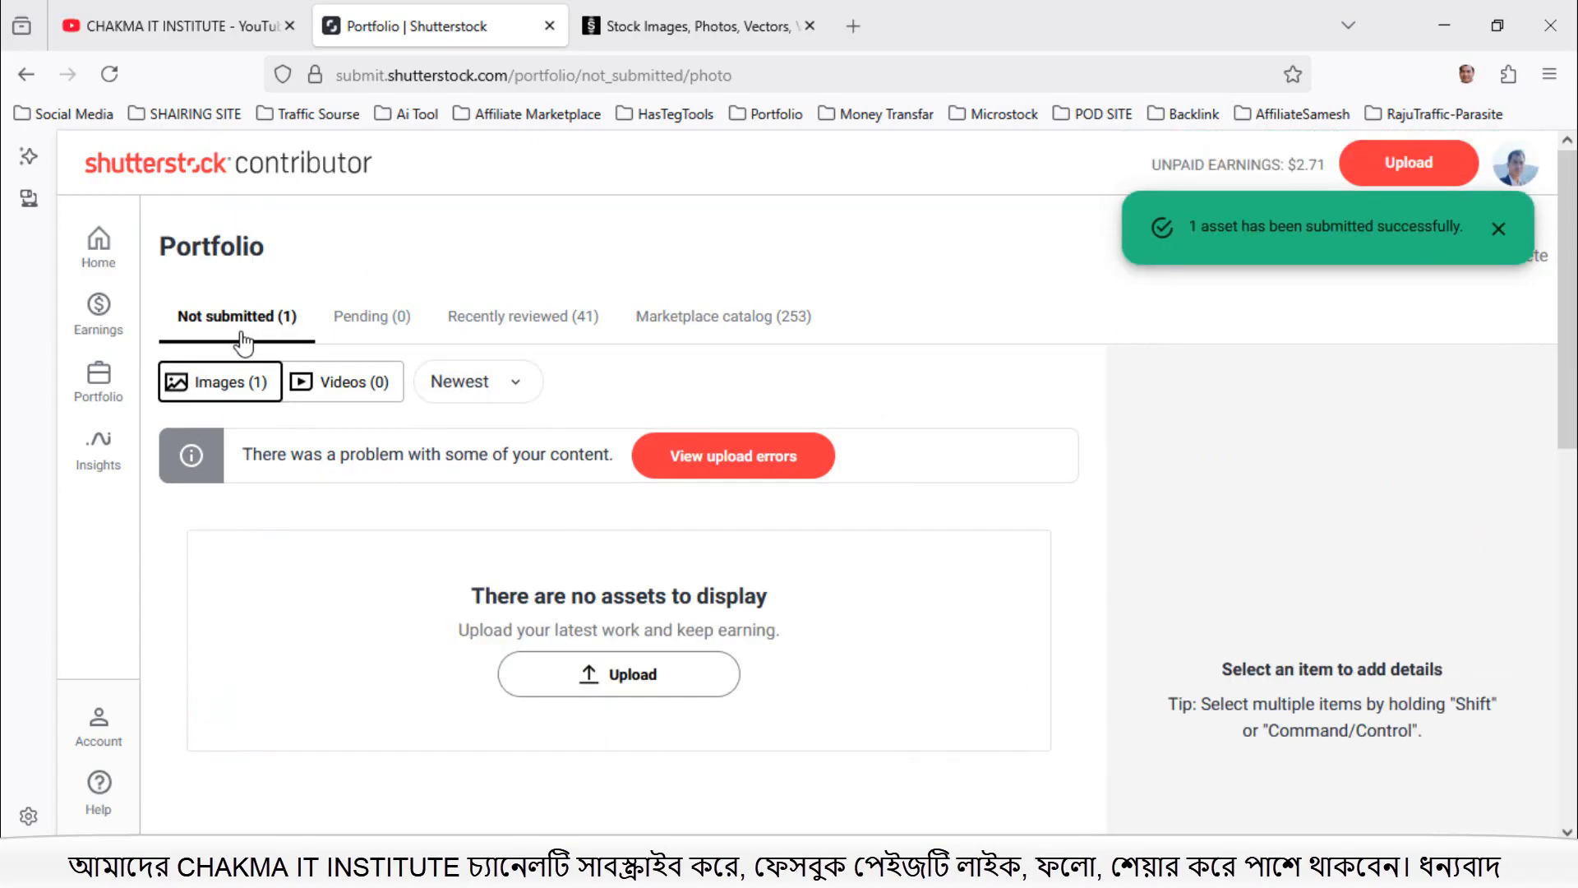
pyautogui.click(109, 74)
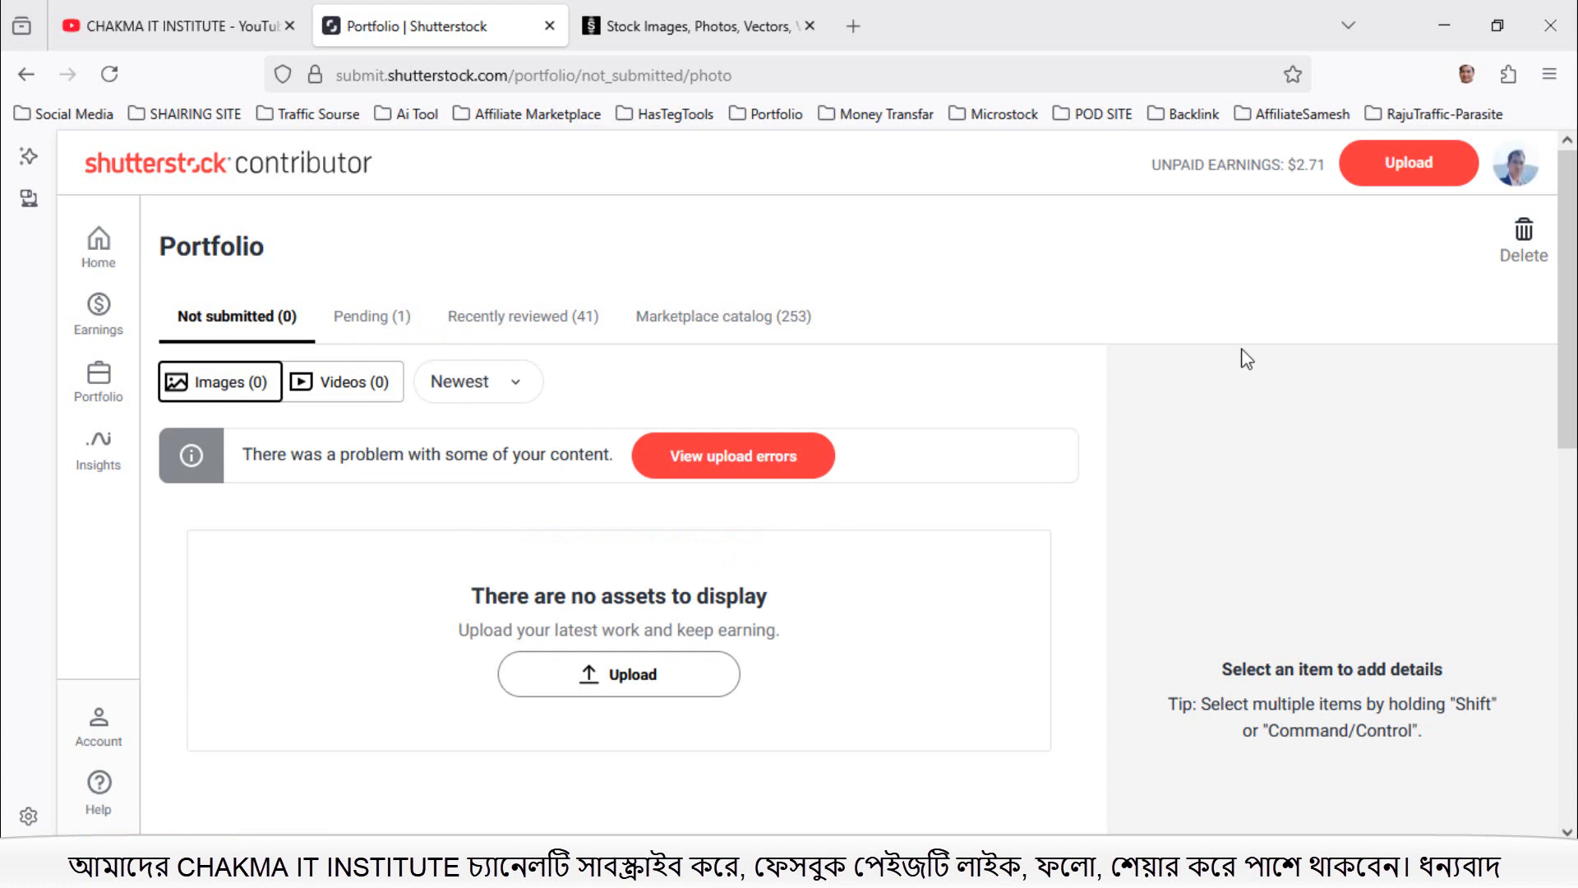
# Step: Upload Snack goals.eps from its folder in 8 July 25, inside the 7.July25 folder, copying its file name before opening it
pyautogui.click(1407, 169)
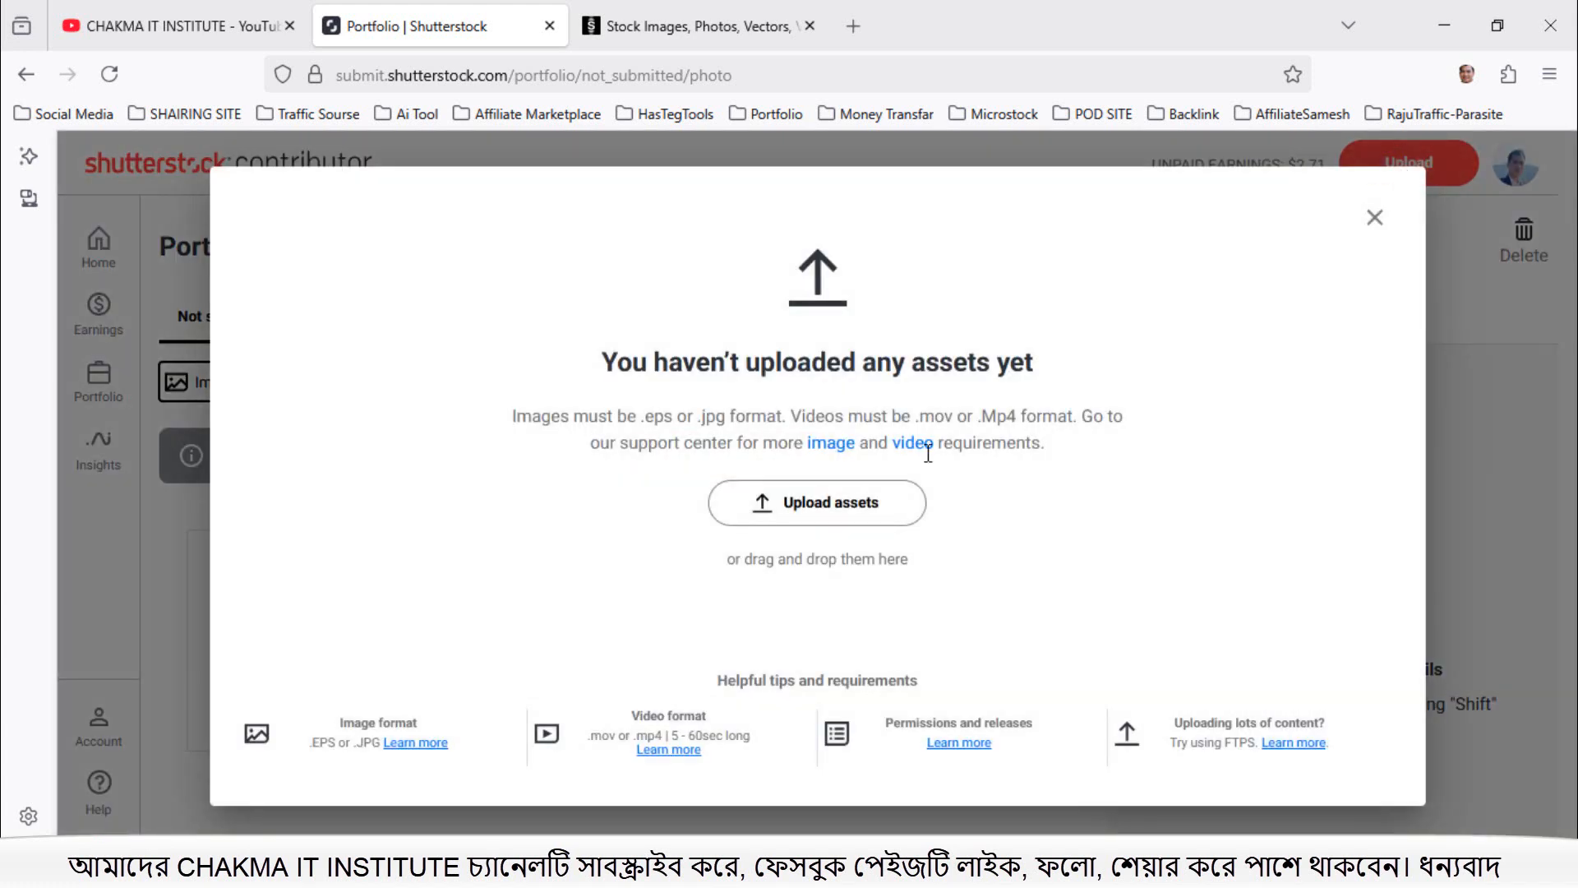
pyautogui.click(801, 509)
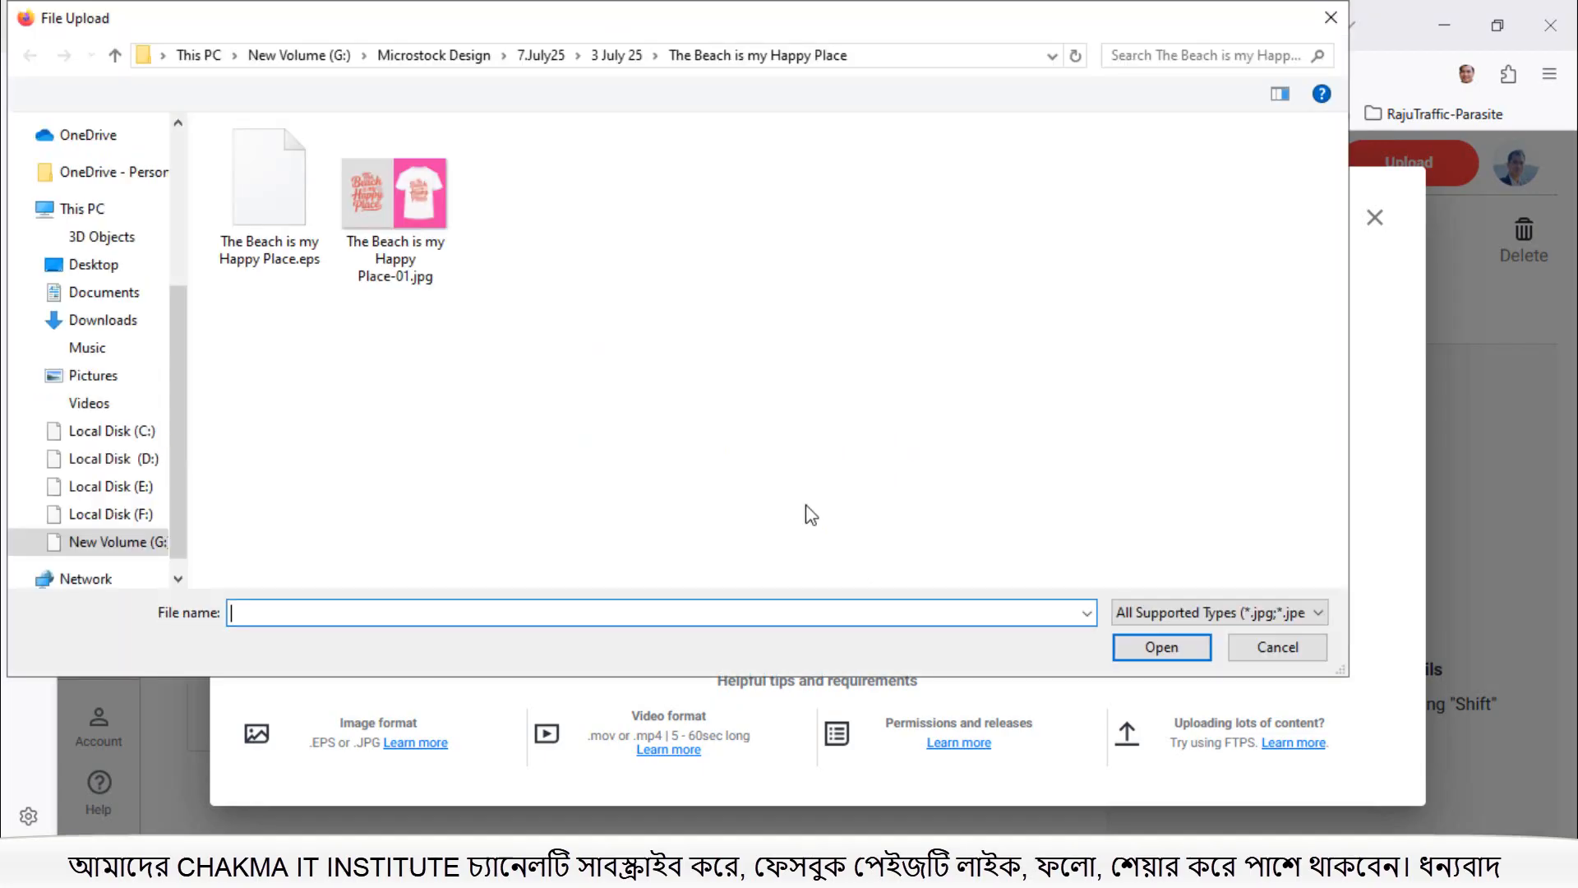
pyautogui.click(616, 56)
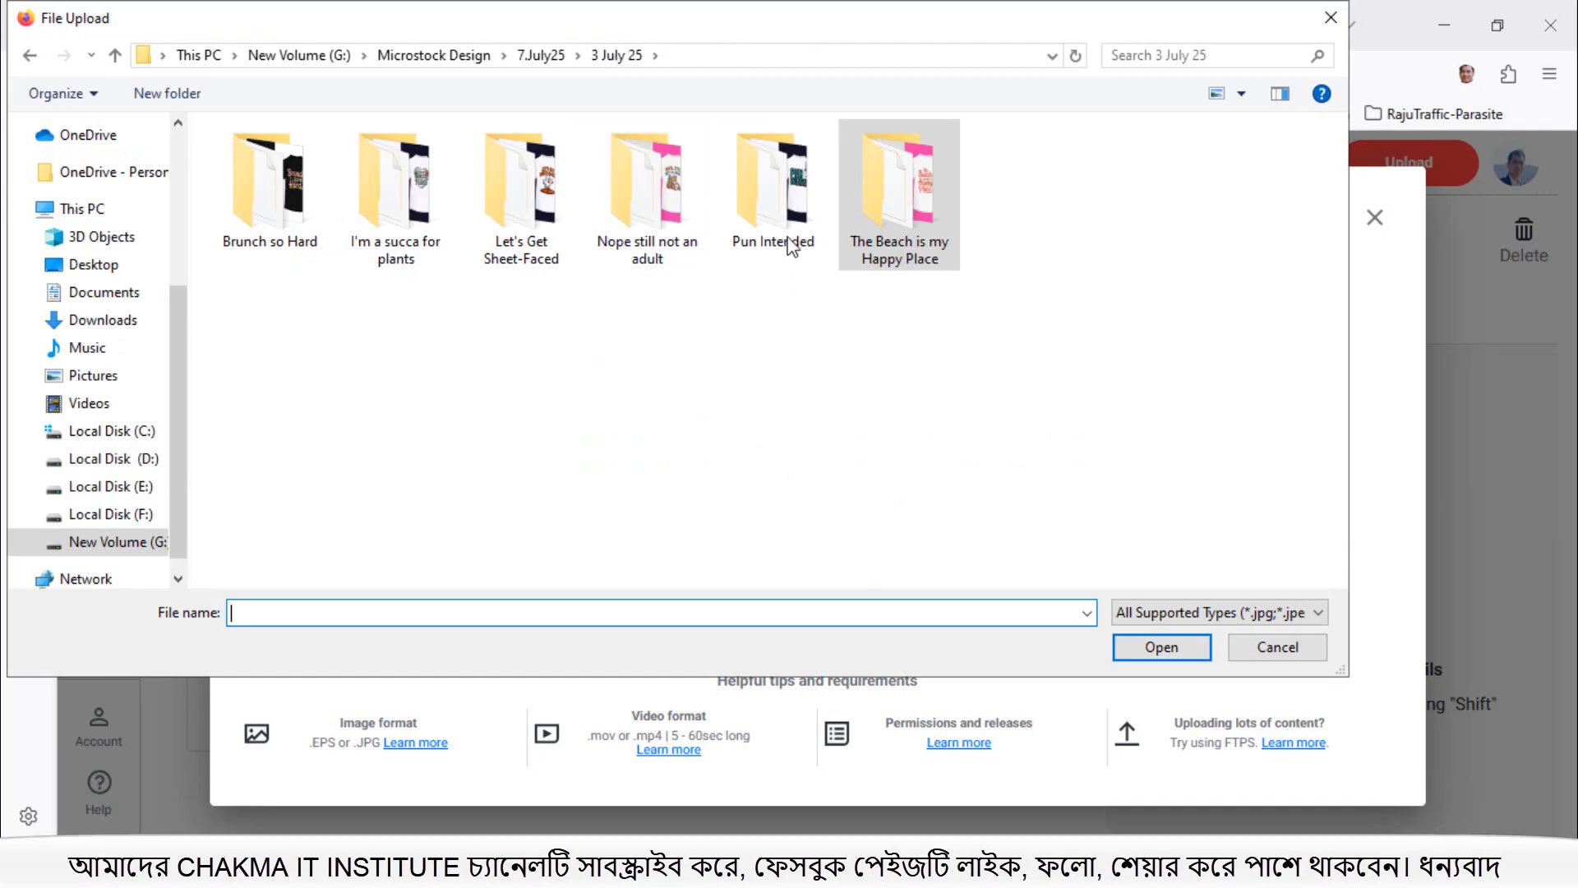
pyautogui.click(526, 56)
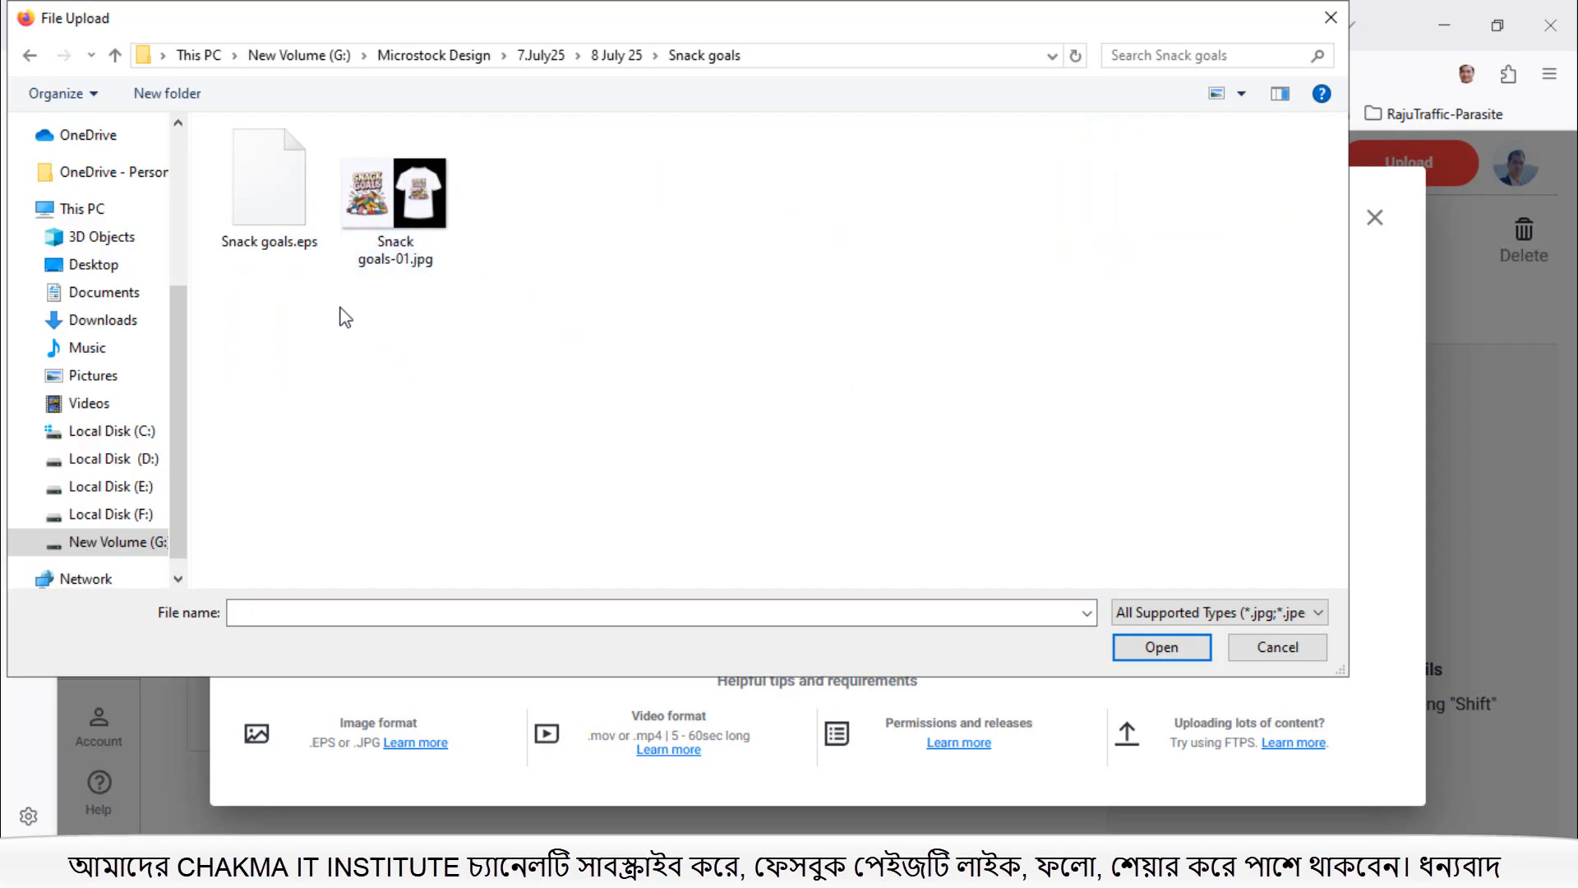
pyautogui.click(281, 243)
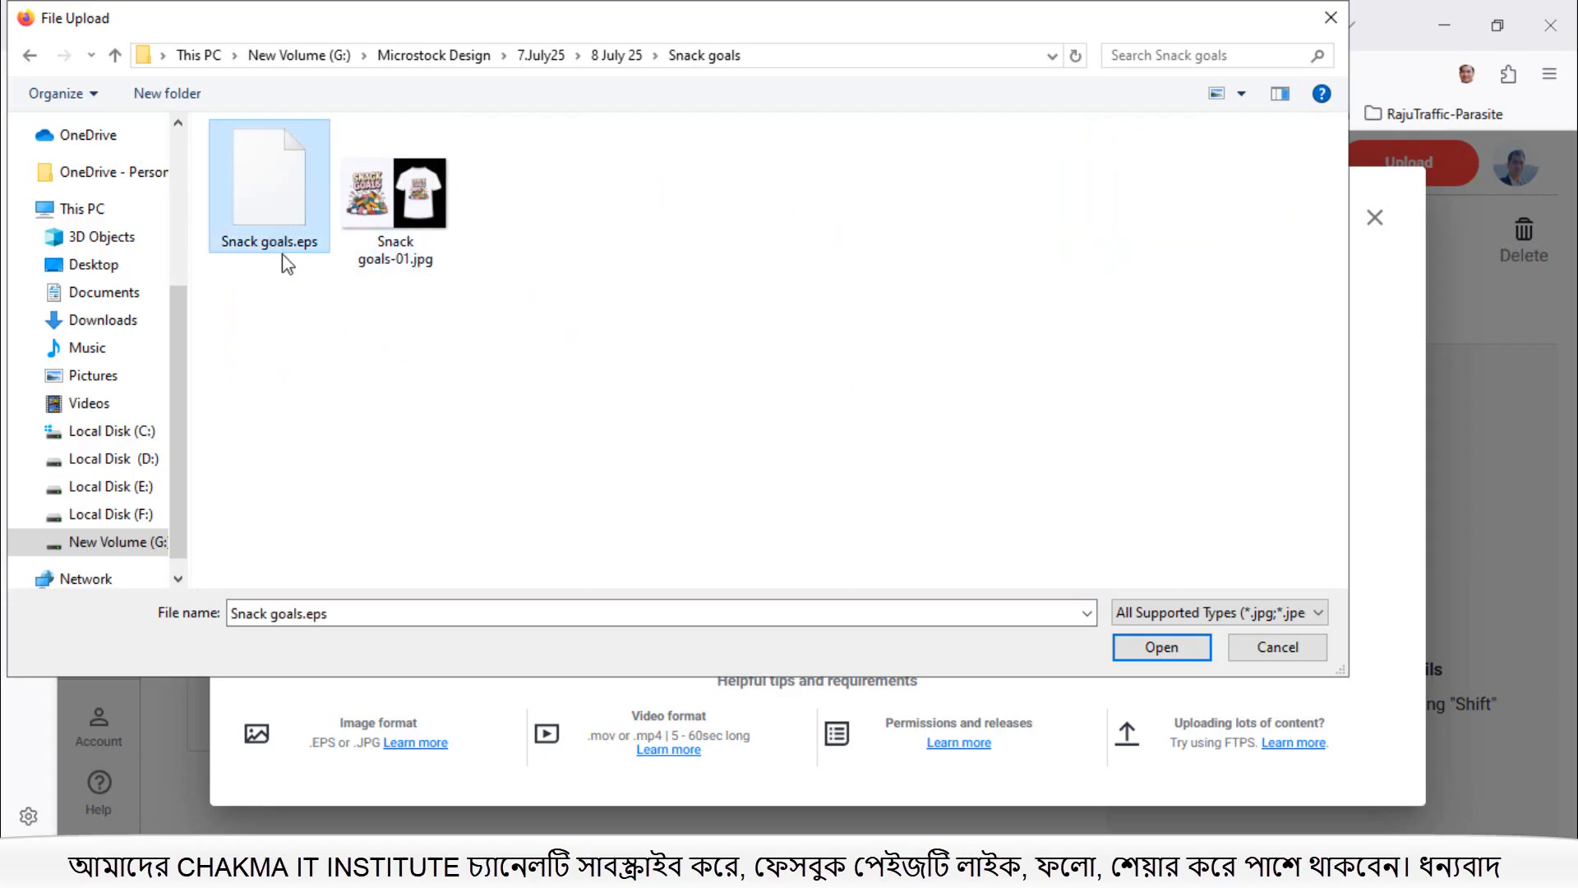
pyautogui.click(283, 615)
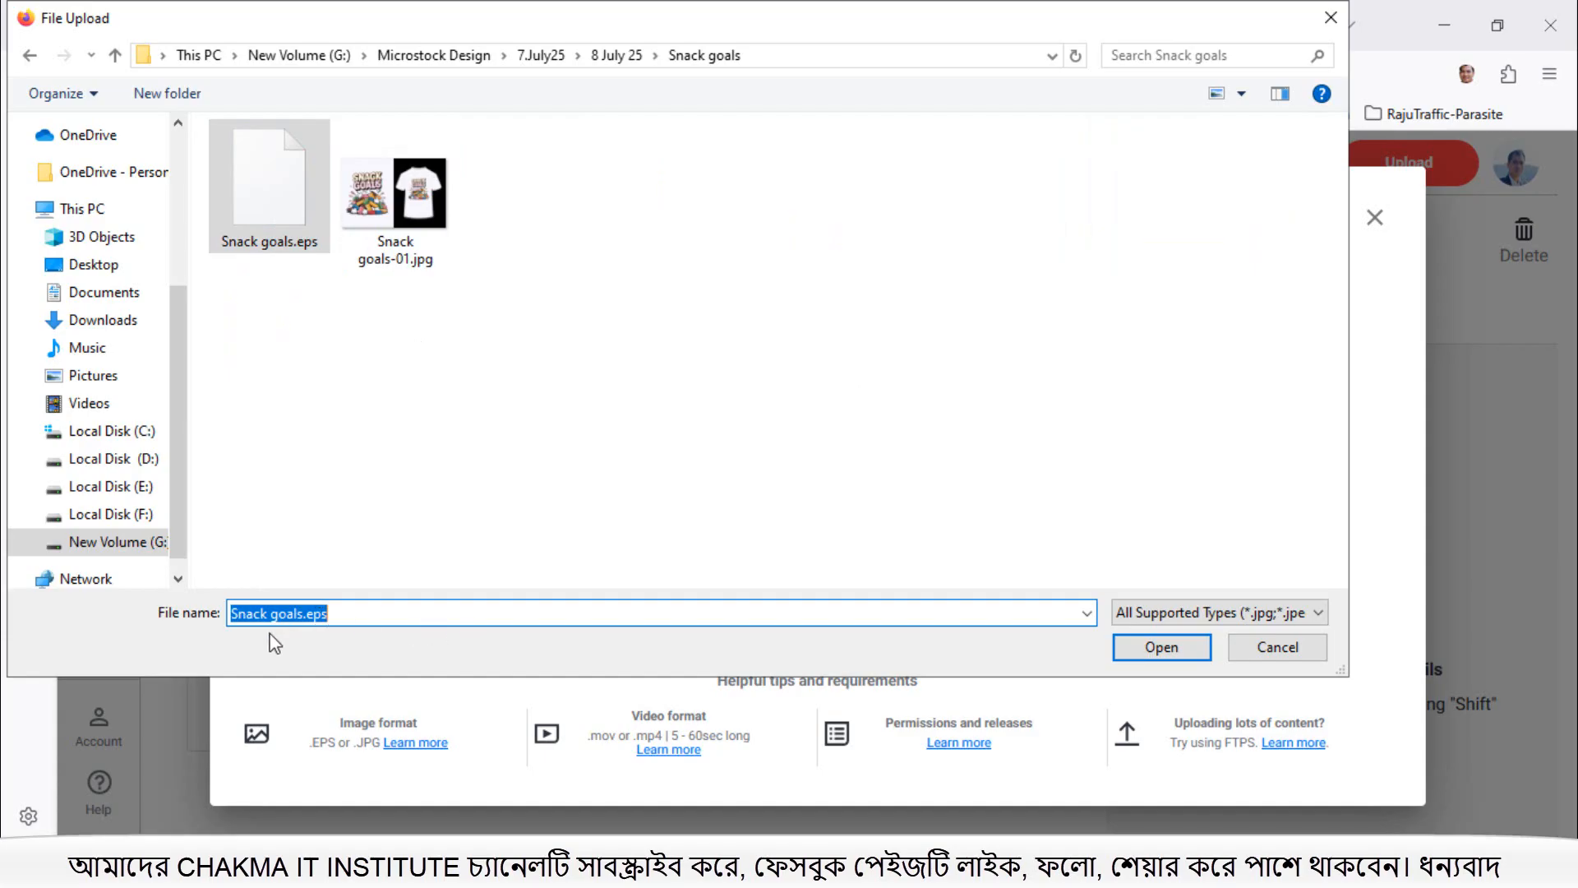
pyautogui.rightClick(276, 618)
pyautogui.click(353, 378)
pyautogui.click(1125, 644)
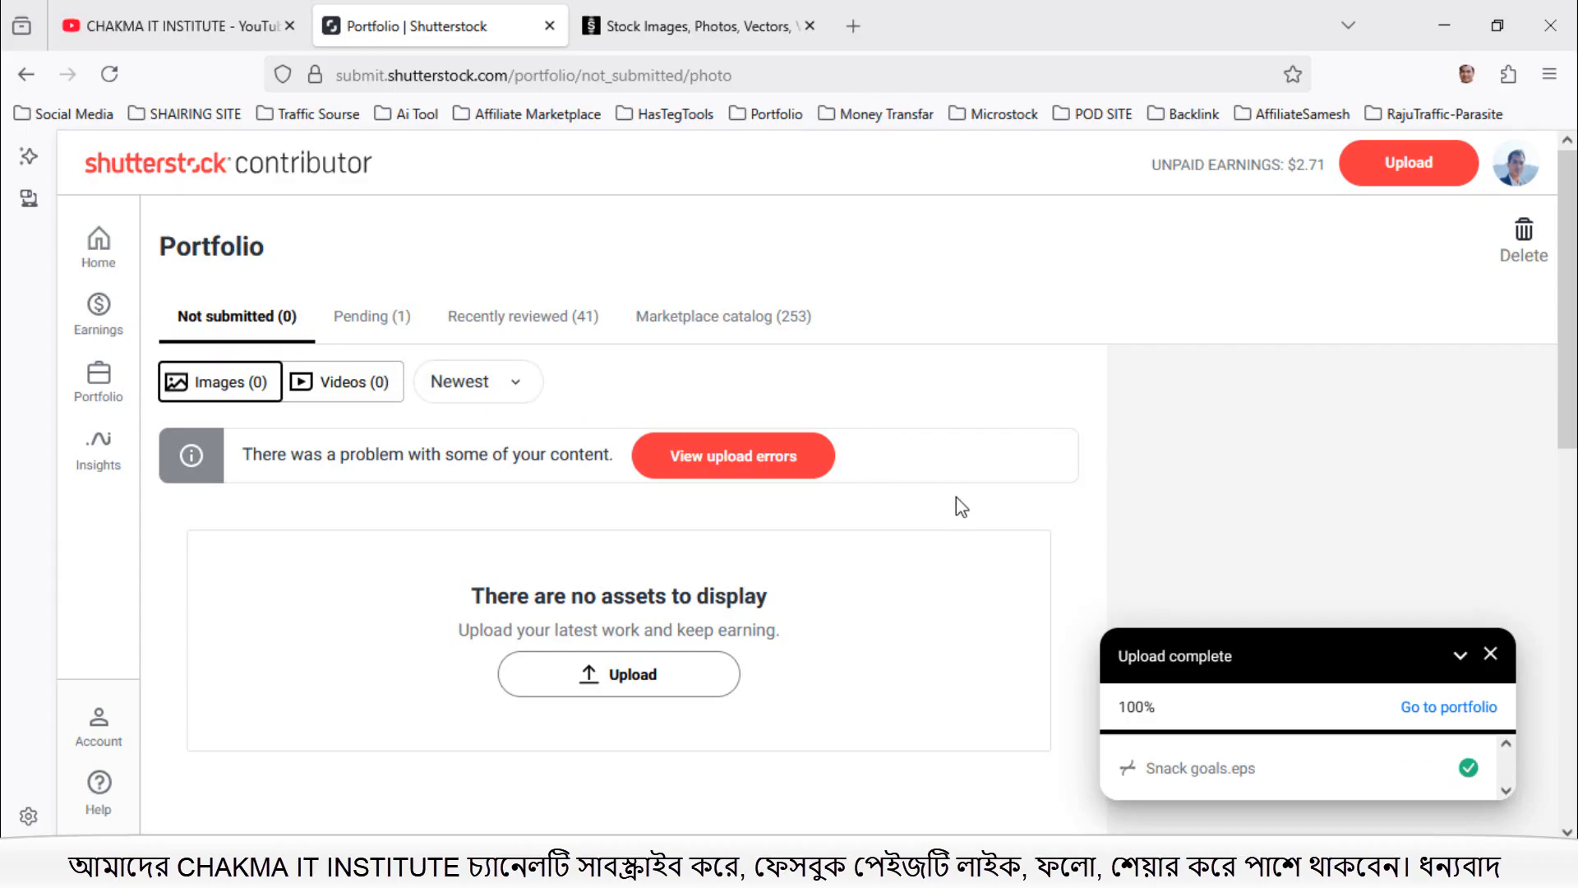
# Step: Reload the not submitted images until the new upload is listed and select Snack goals.eps
pyautogui.click(109, 75)
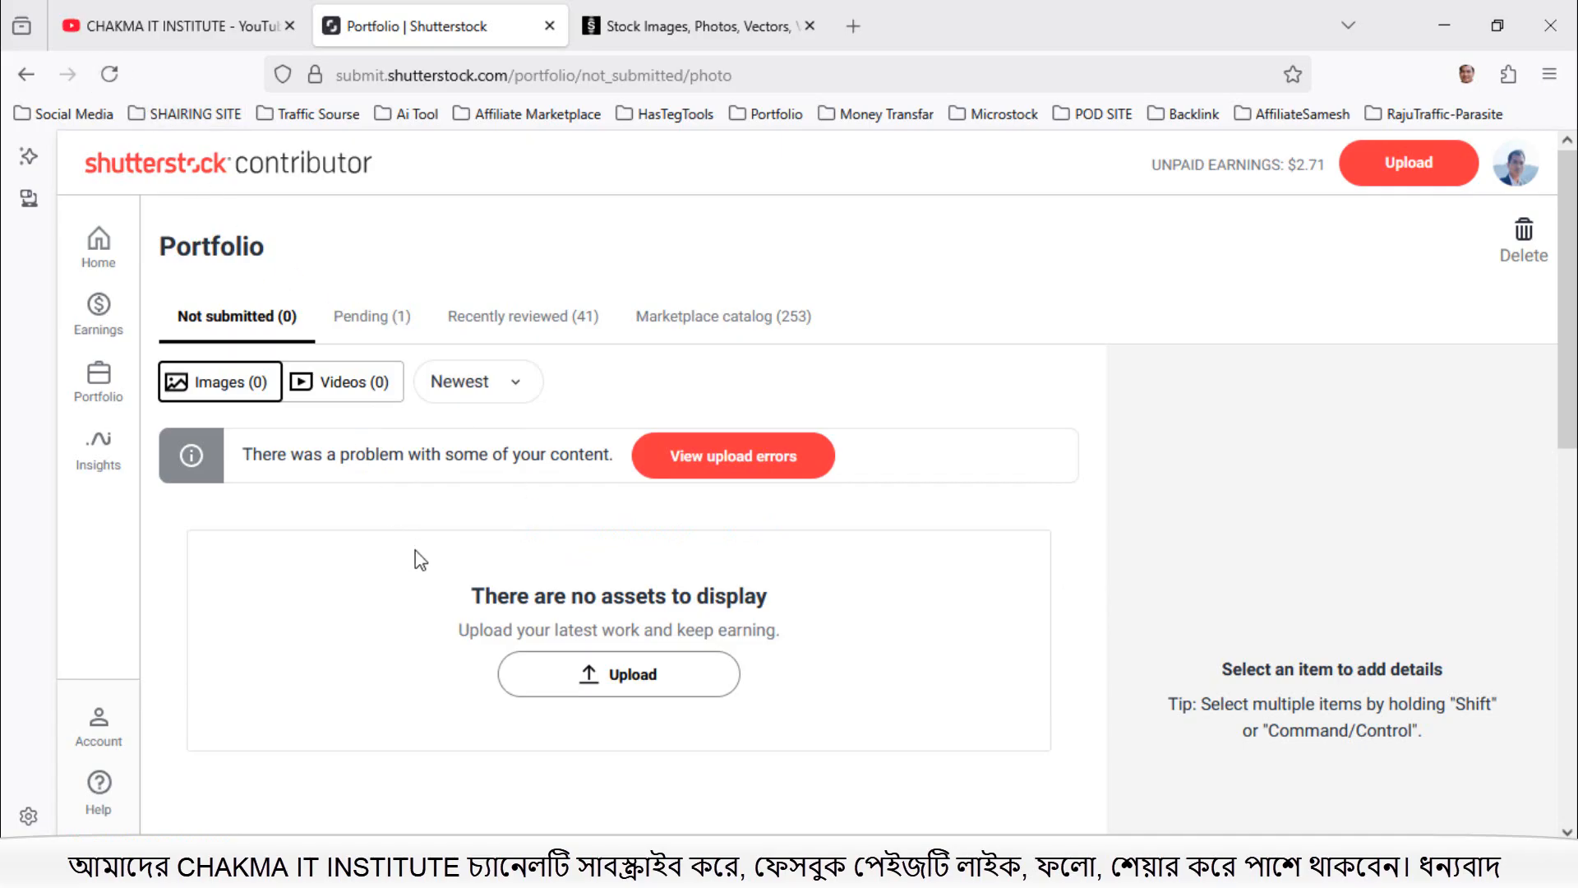
pyautogui.click(109, 74)
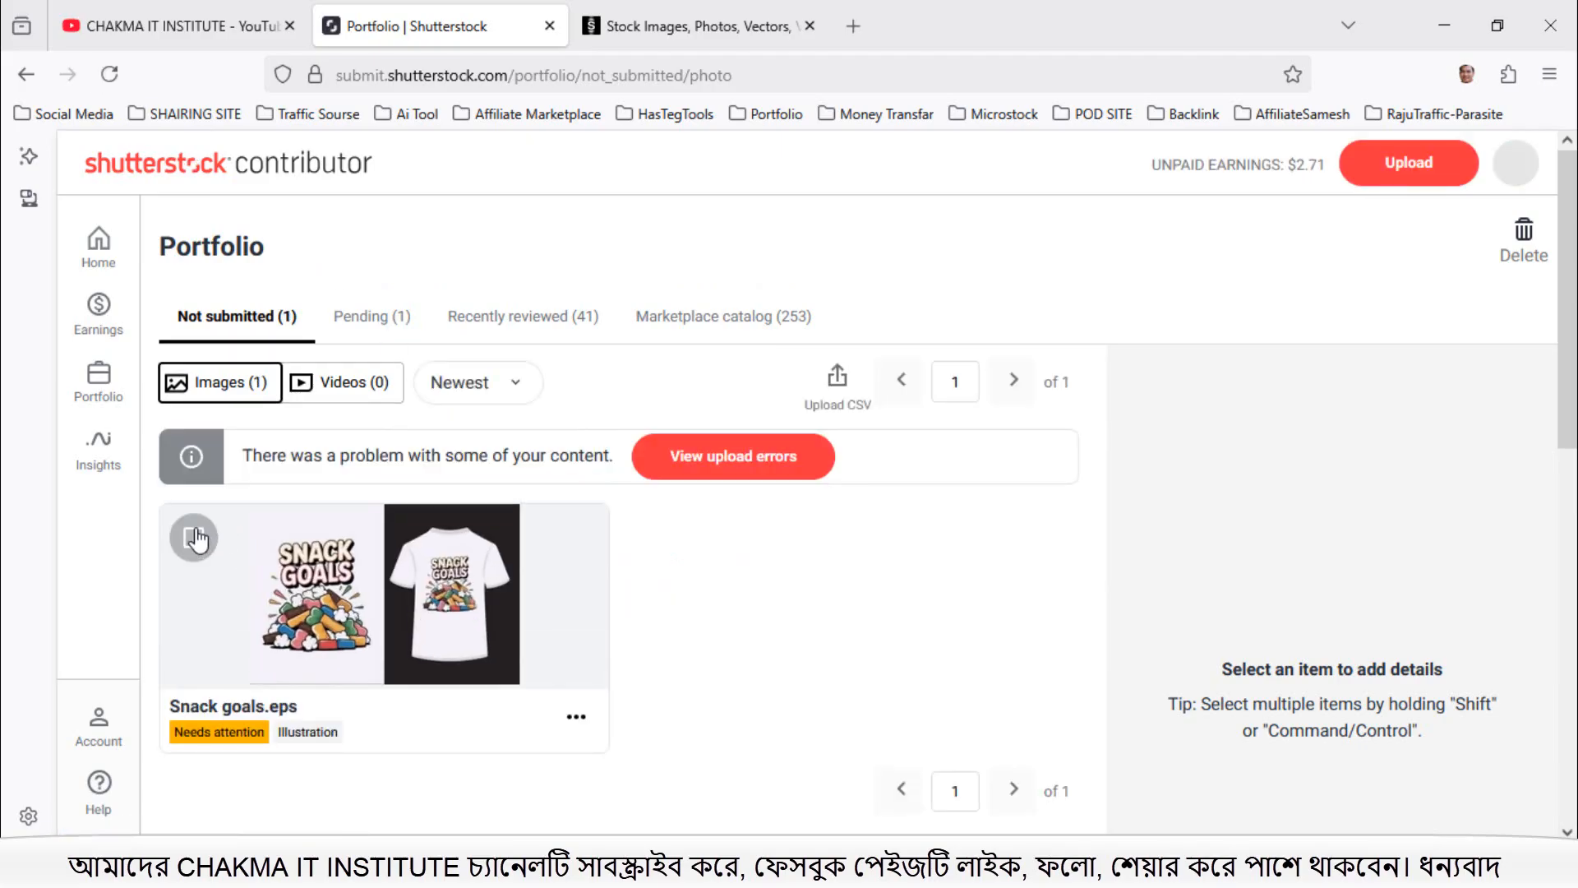
pyautogui.click(197, 538)
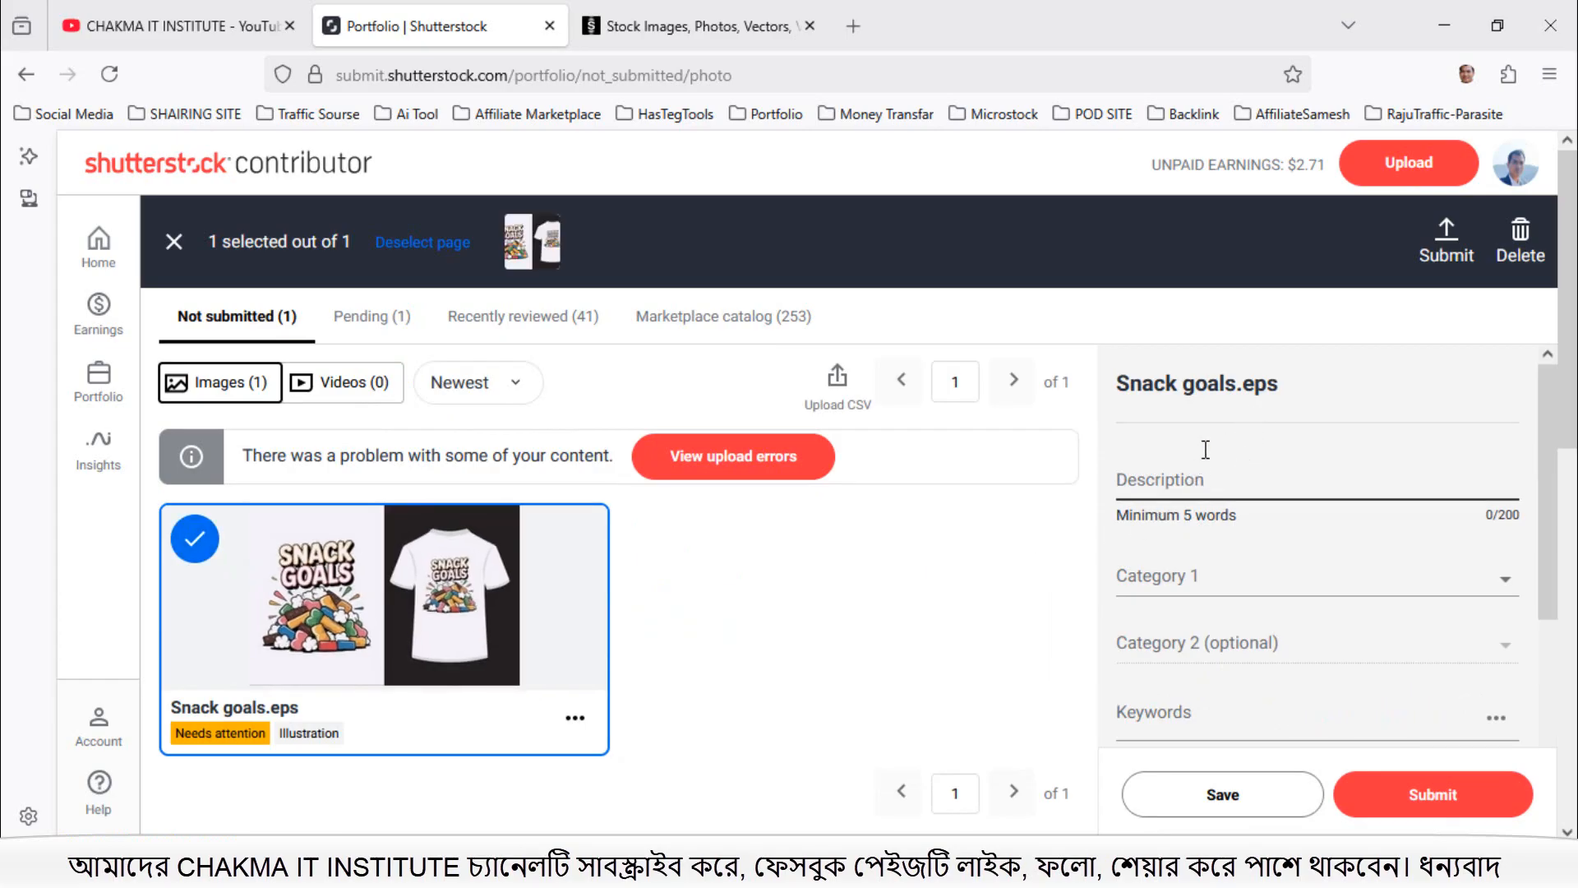
# Step: Paste the copied file name Snack goals.eps as the selected design's description
pyautogui.click(1165, 503)
pyautogui.rightClick(1167, 489)
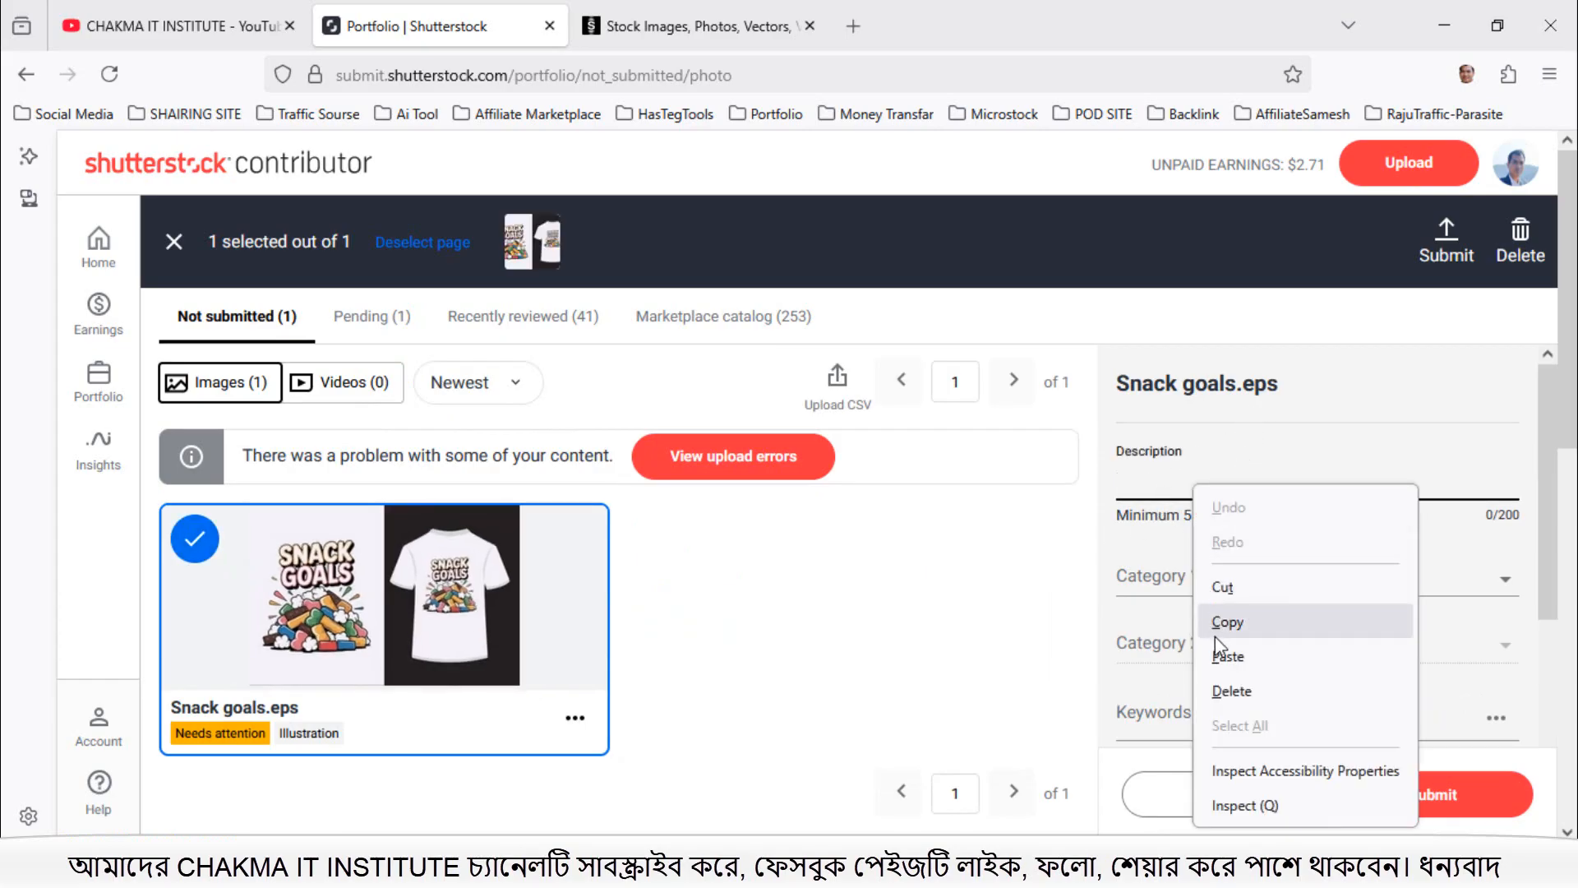
pyautogui.click(1227, 657)
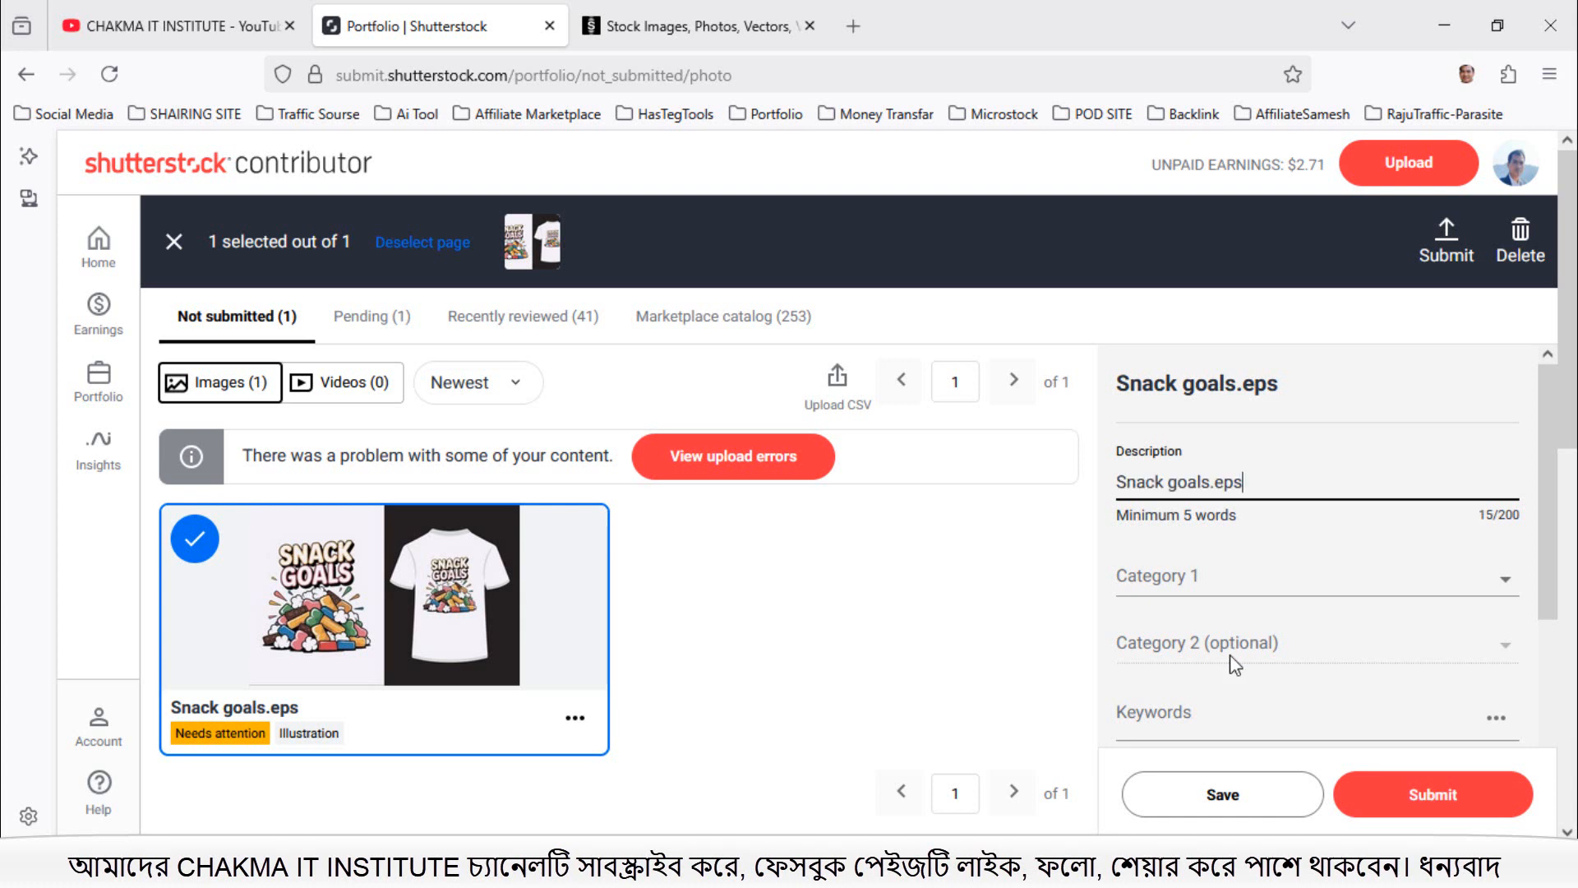
# Step: Set the snack design's first category to Arts and its second category to Holidays
pyautogui.click(1484, 596)
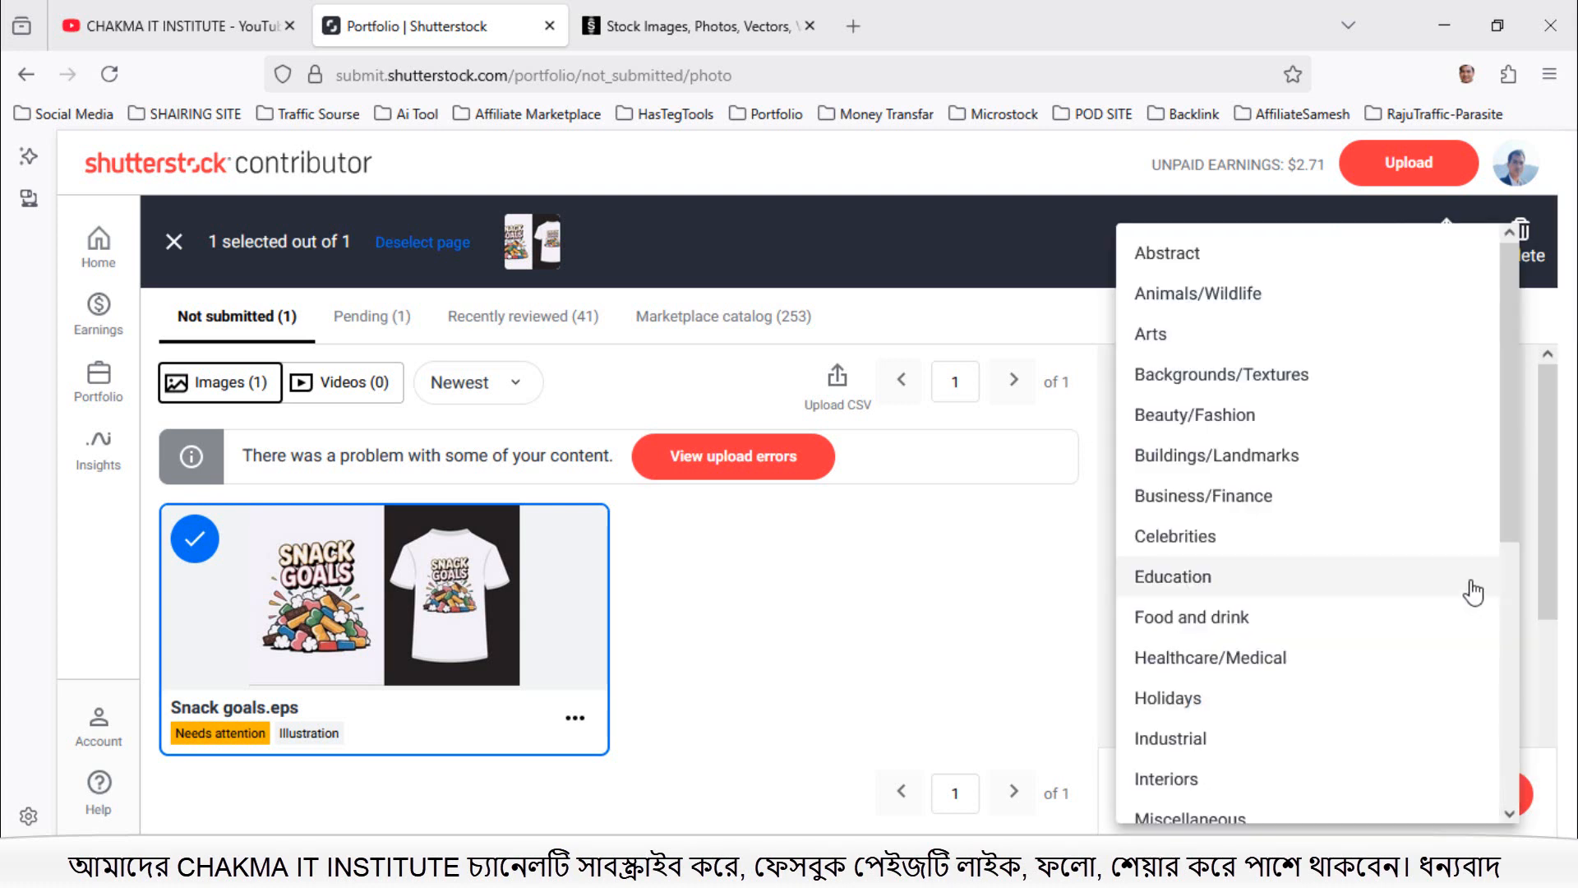
pyautogui.click(1166, 337)
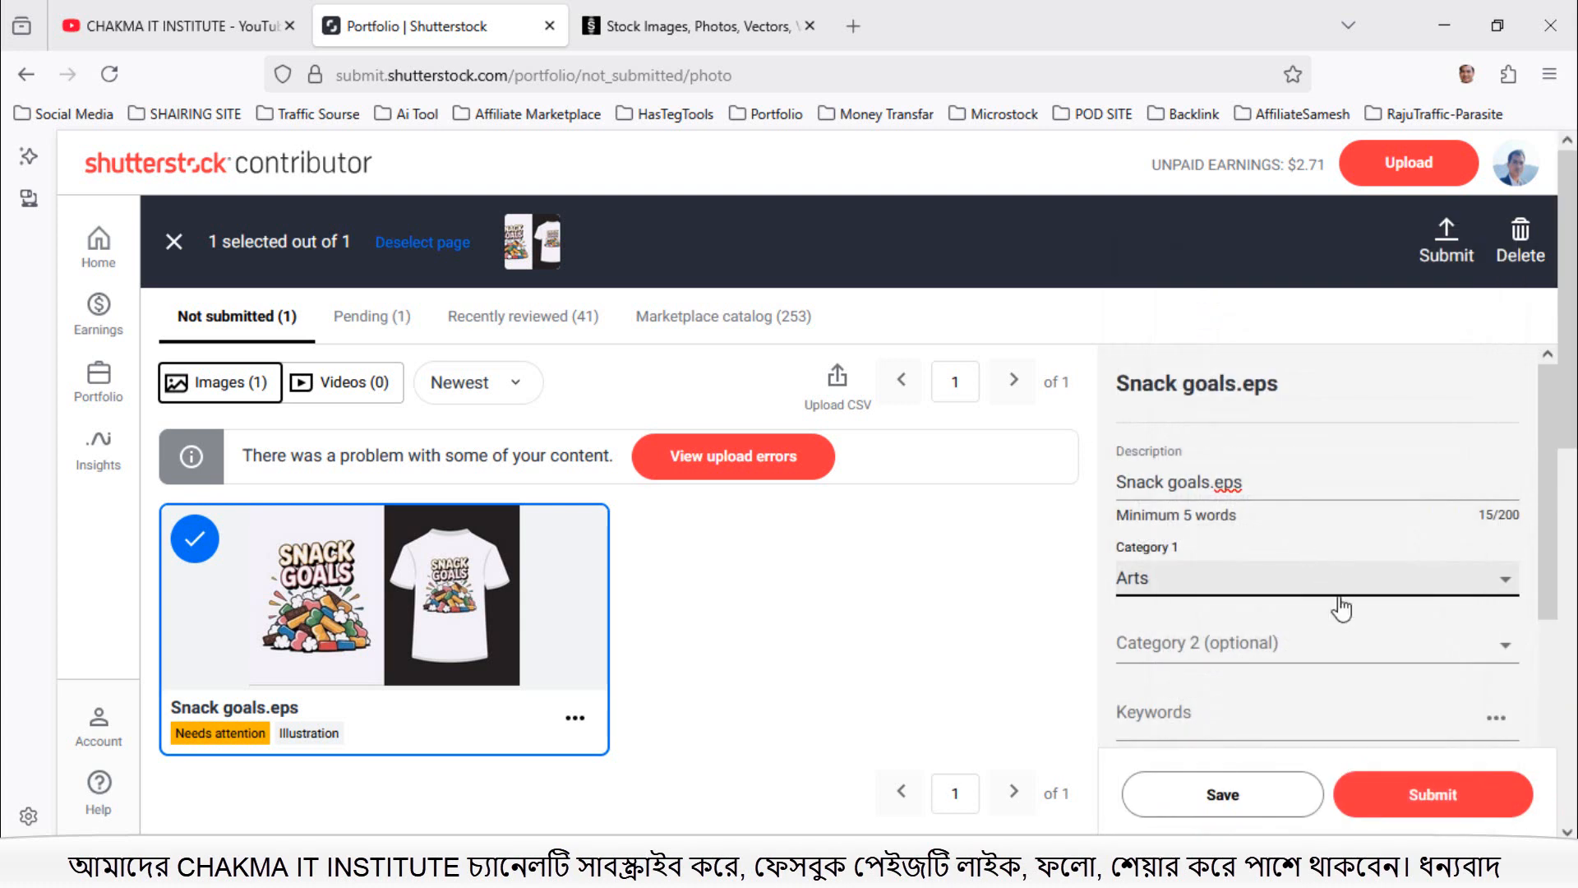
pyautogui.click(1308, 654)
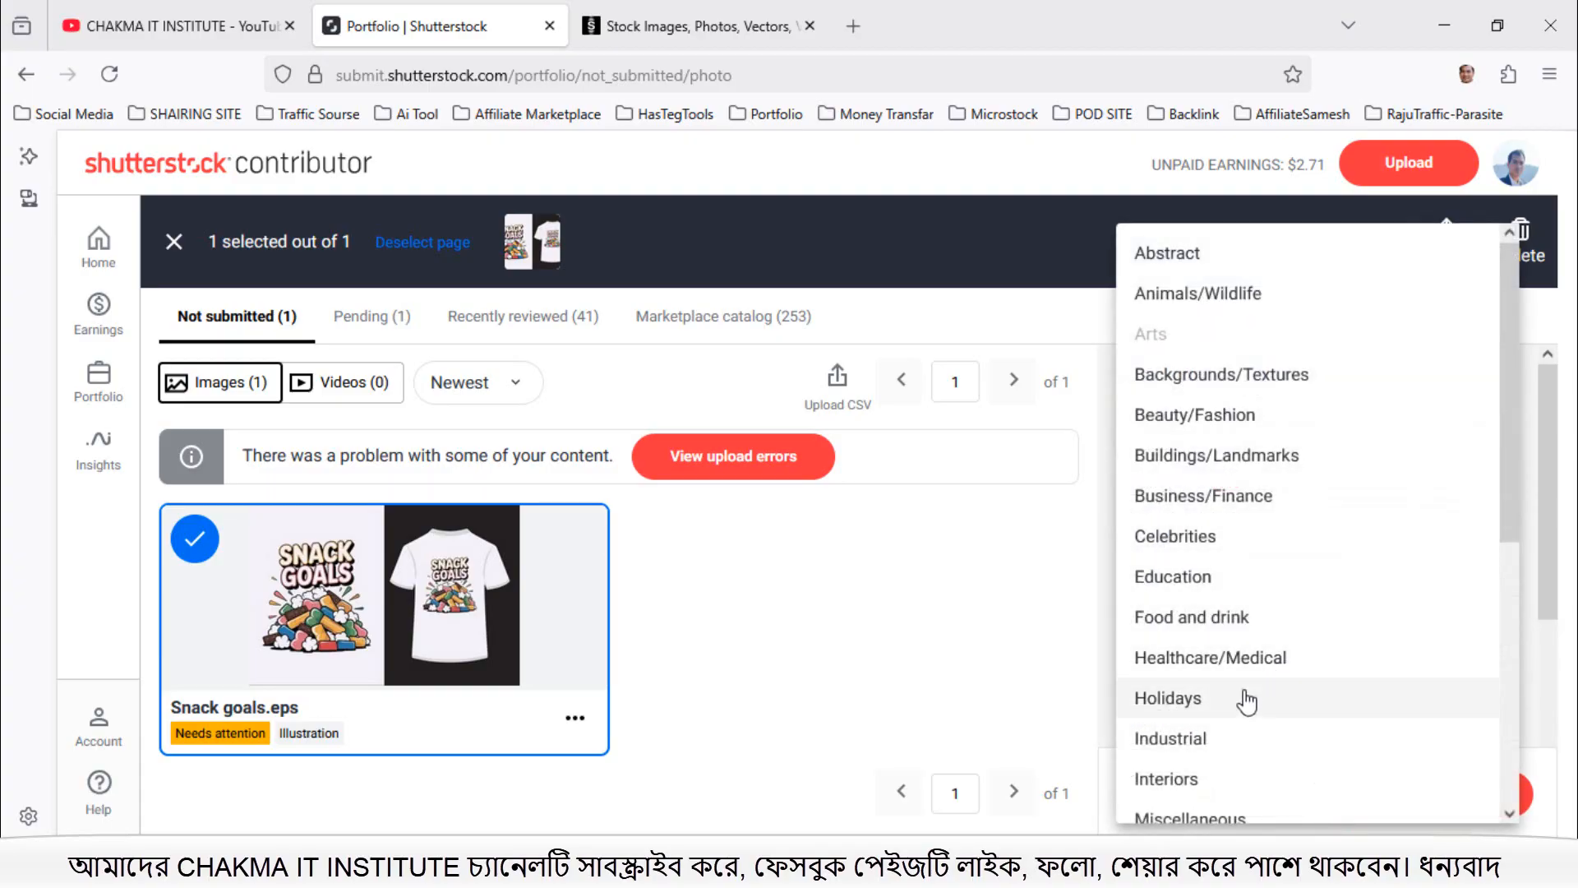
pyautogui.click(1307, 695)
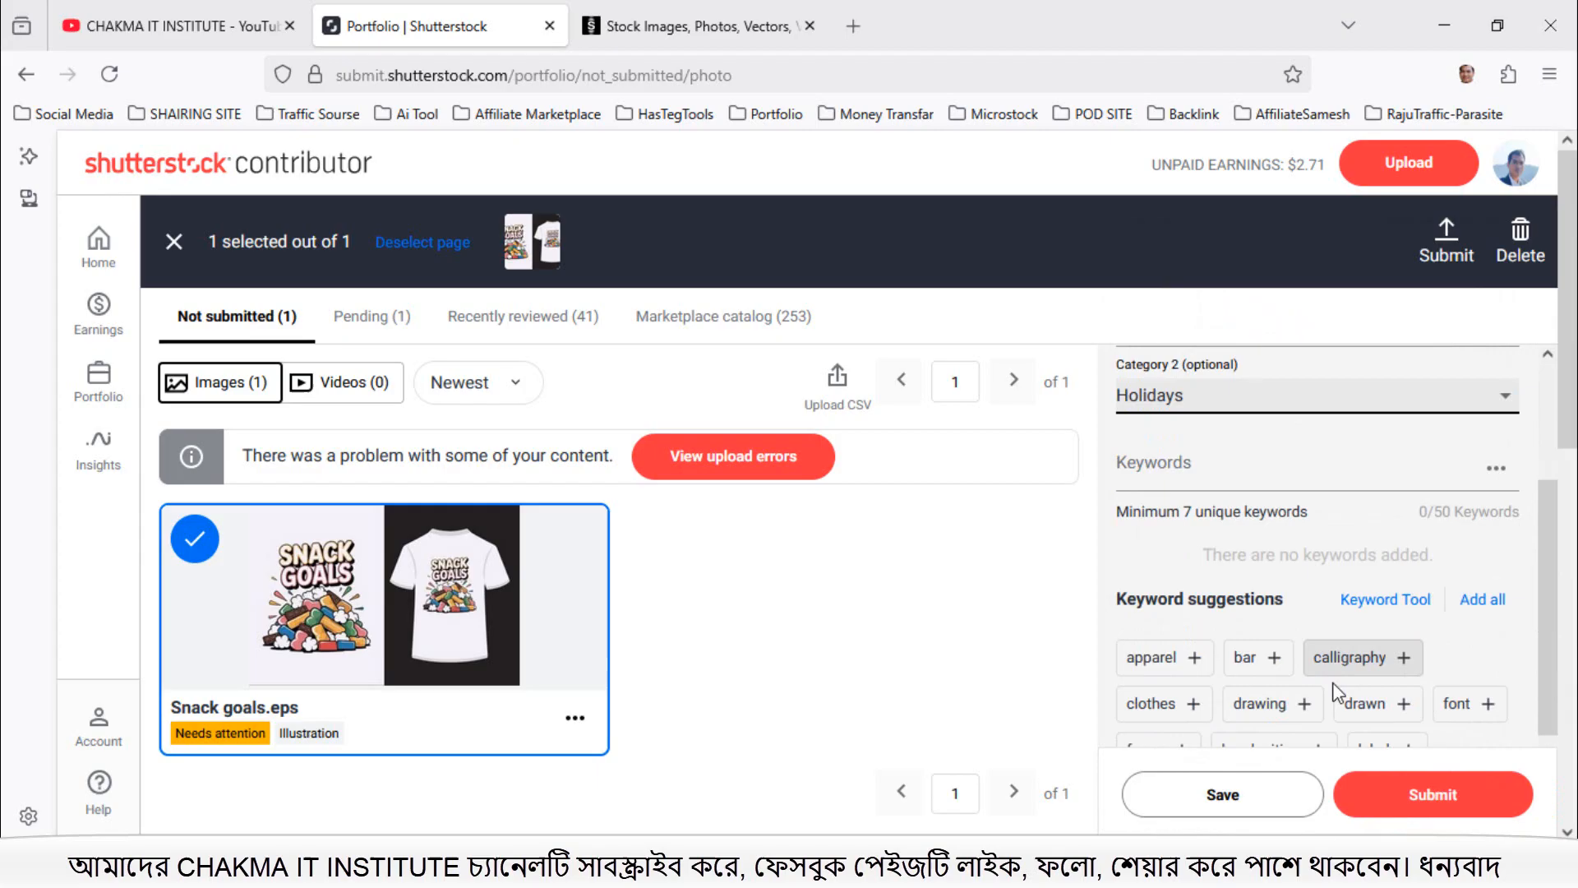
# Step: Add all suggested keywords to Snack goals.eps and review the filled-in details
pyautogui.click(1483, 599)
pyautogui.scroll(-3, 1490, 608)
pyautogui.scroll(-2, 1442, 614)
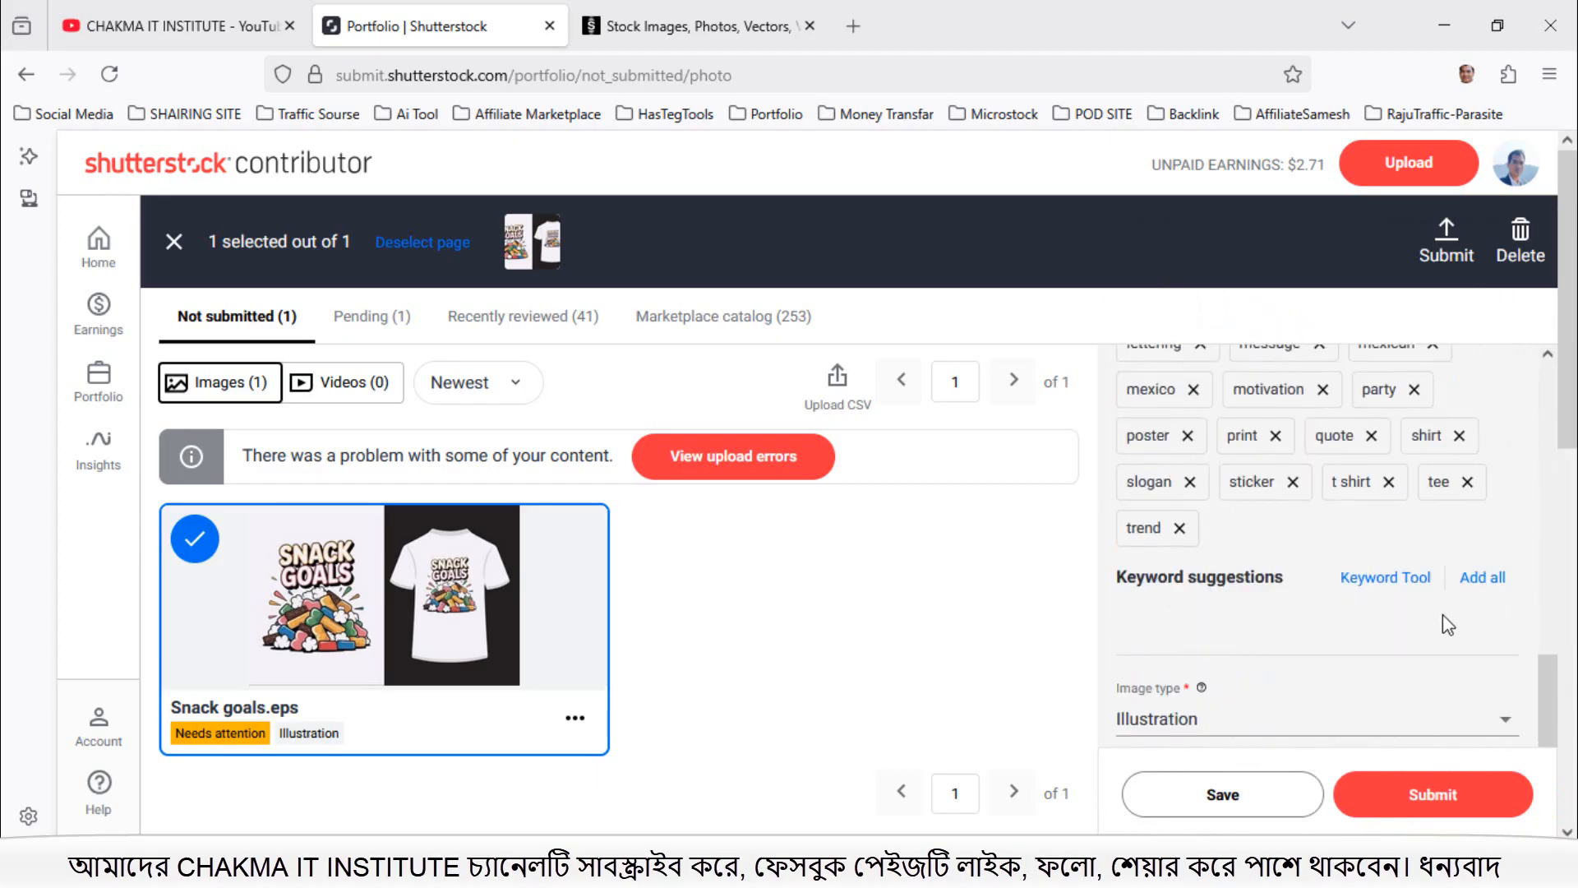
pyautogui.scroll(5, 1360, 624)
pyautogui.scroll(-5, 1420, 618)
# Step: Save the details of Snack goals.eps, try to submit it and check its description for errors
pyautogui.click(1212, 796)
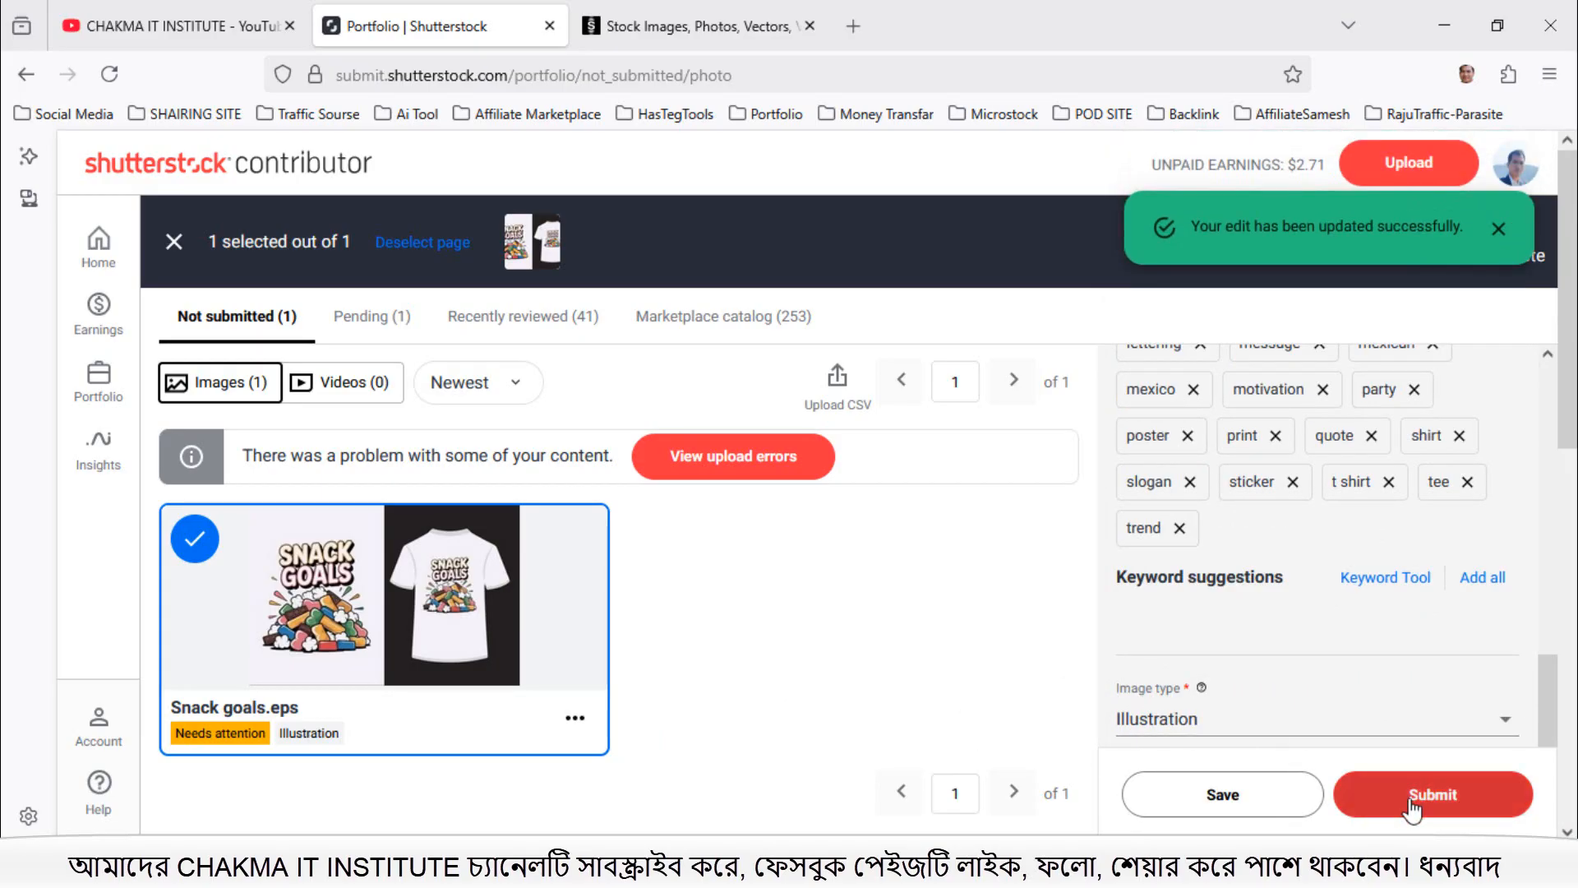
pyautogui.click(1410, 803)
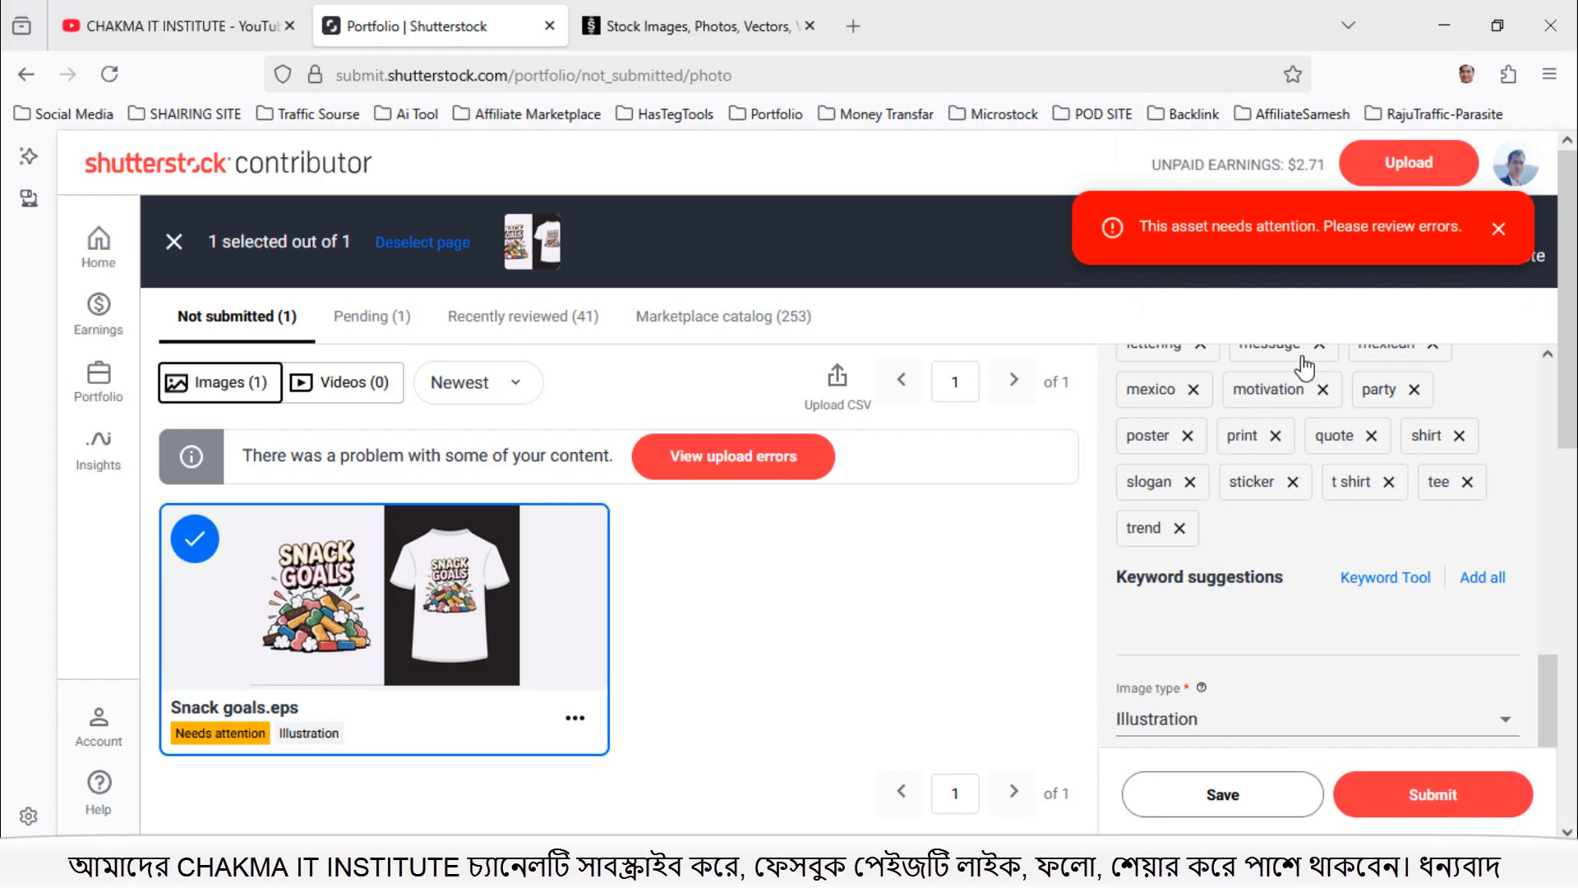
pyautogui.scroll(3, 1476, 426)
pyautogui.scroll(5, 1476, 426)
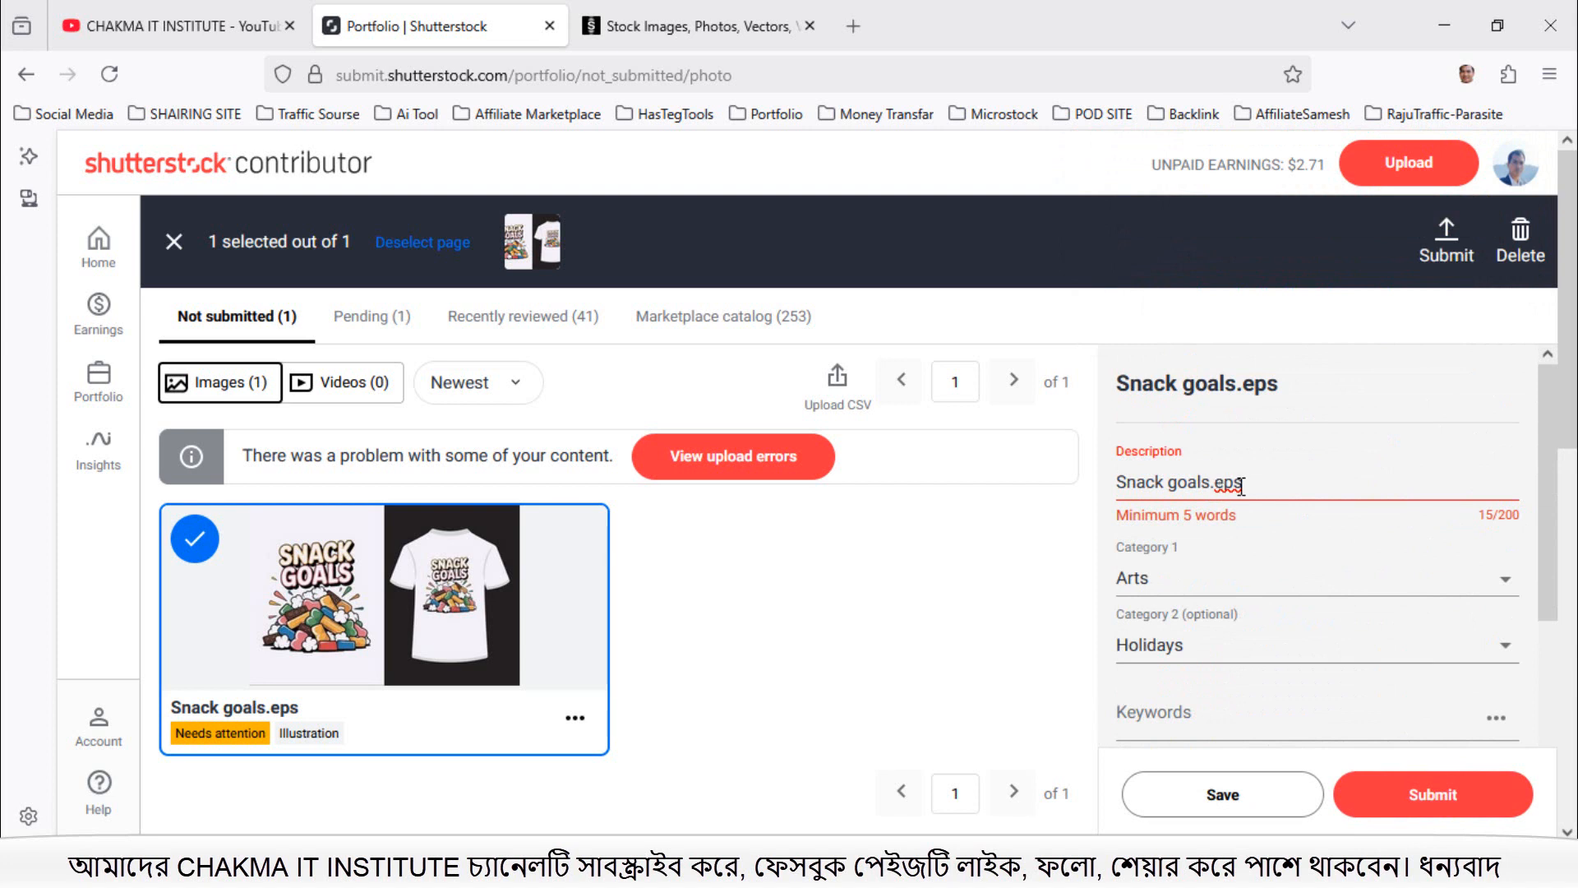
# Step: Change the description of Snack goals.eps to "Snack goal vector art design" and save the details
pyautogui.click(1215, 486)
pyautogui.press('BackSpace')
pyautogui.press('BackSpace')
pyautogui.press('BackSpace')
pyautogui.press('BackSpace')
pyautogui.press('BackSpace')
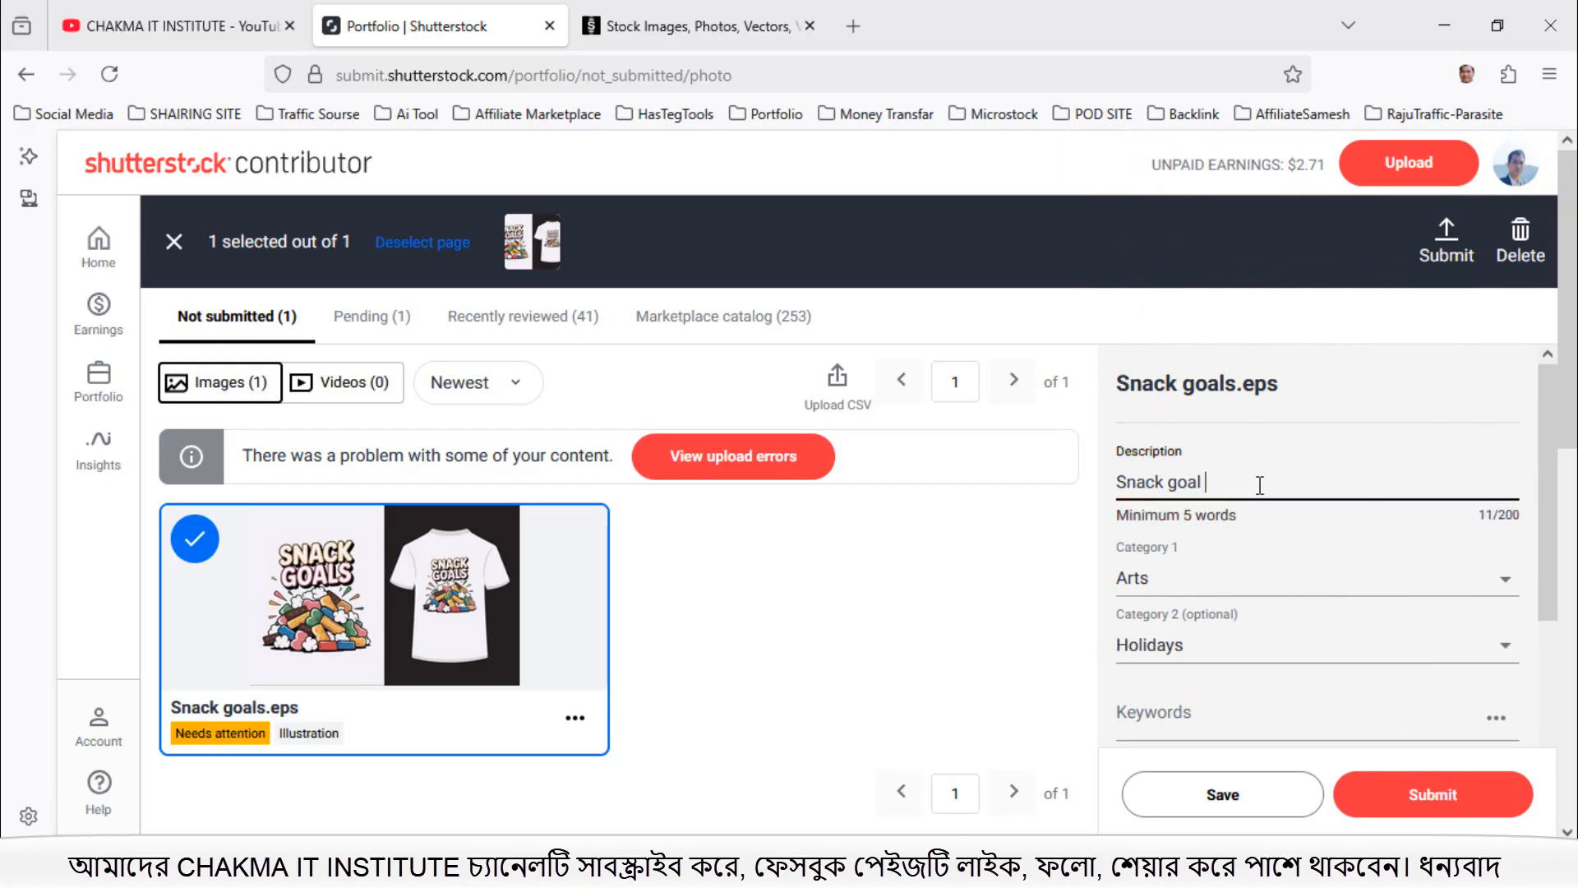
pyautogui.write('vector art design')
pyautogui.click(1257, 793)
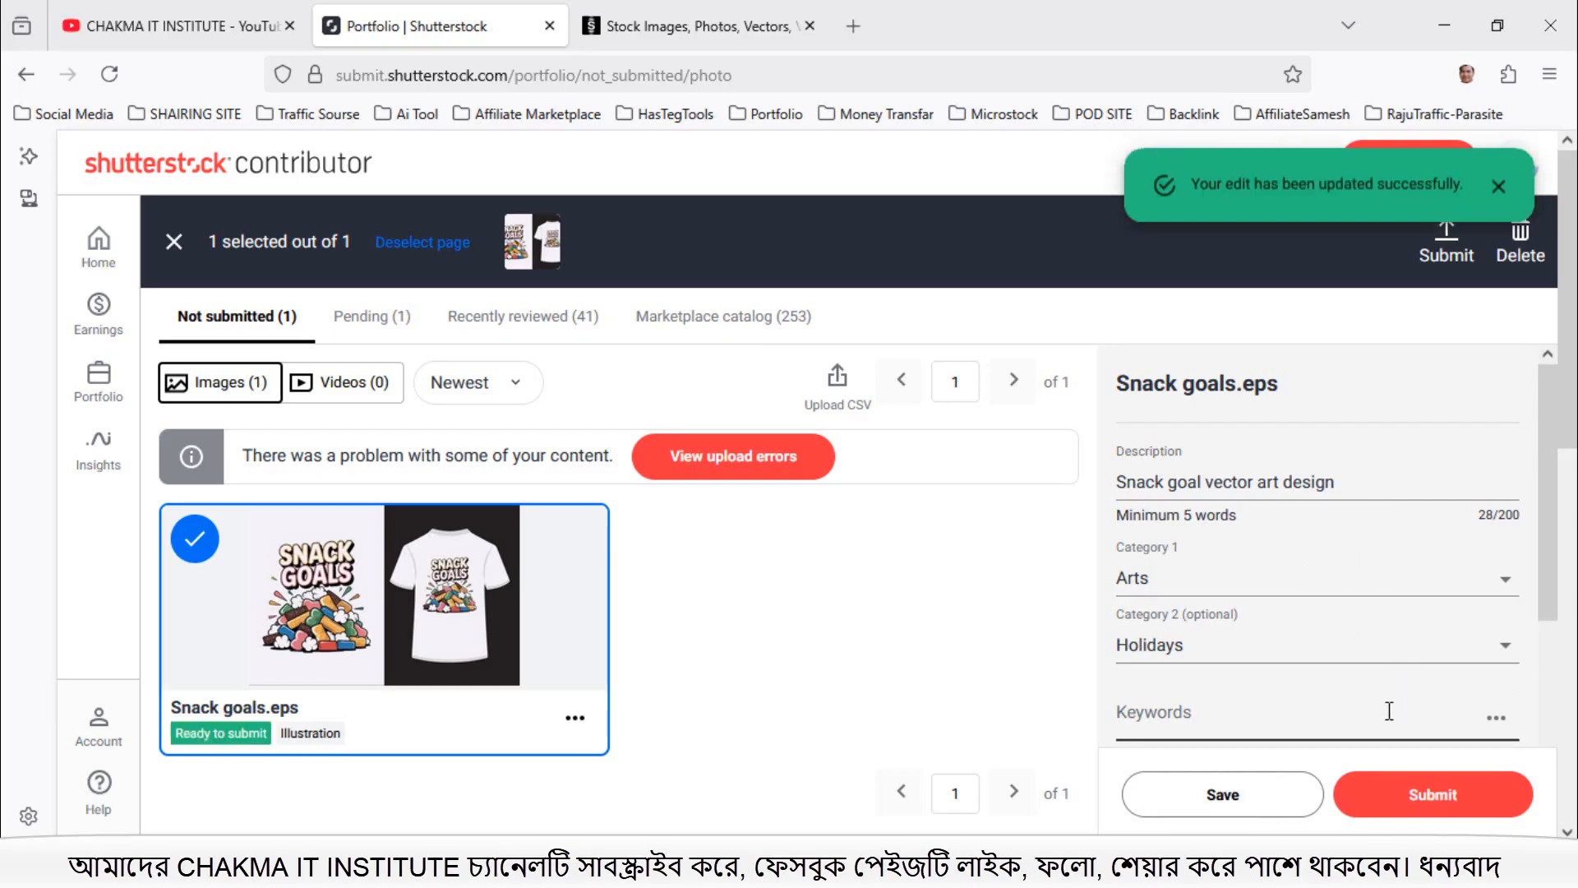
# Step: Submit Snack goals.eps for review, then refresh the portfolio and check the pending images
pyautogui.click(1434, 801)
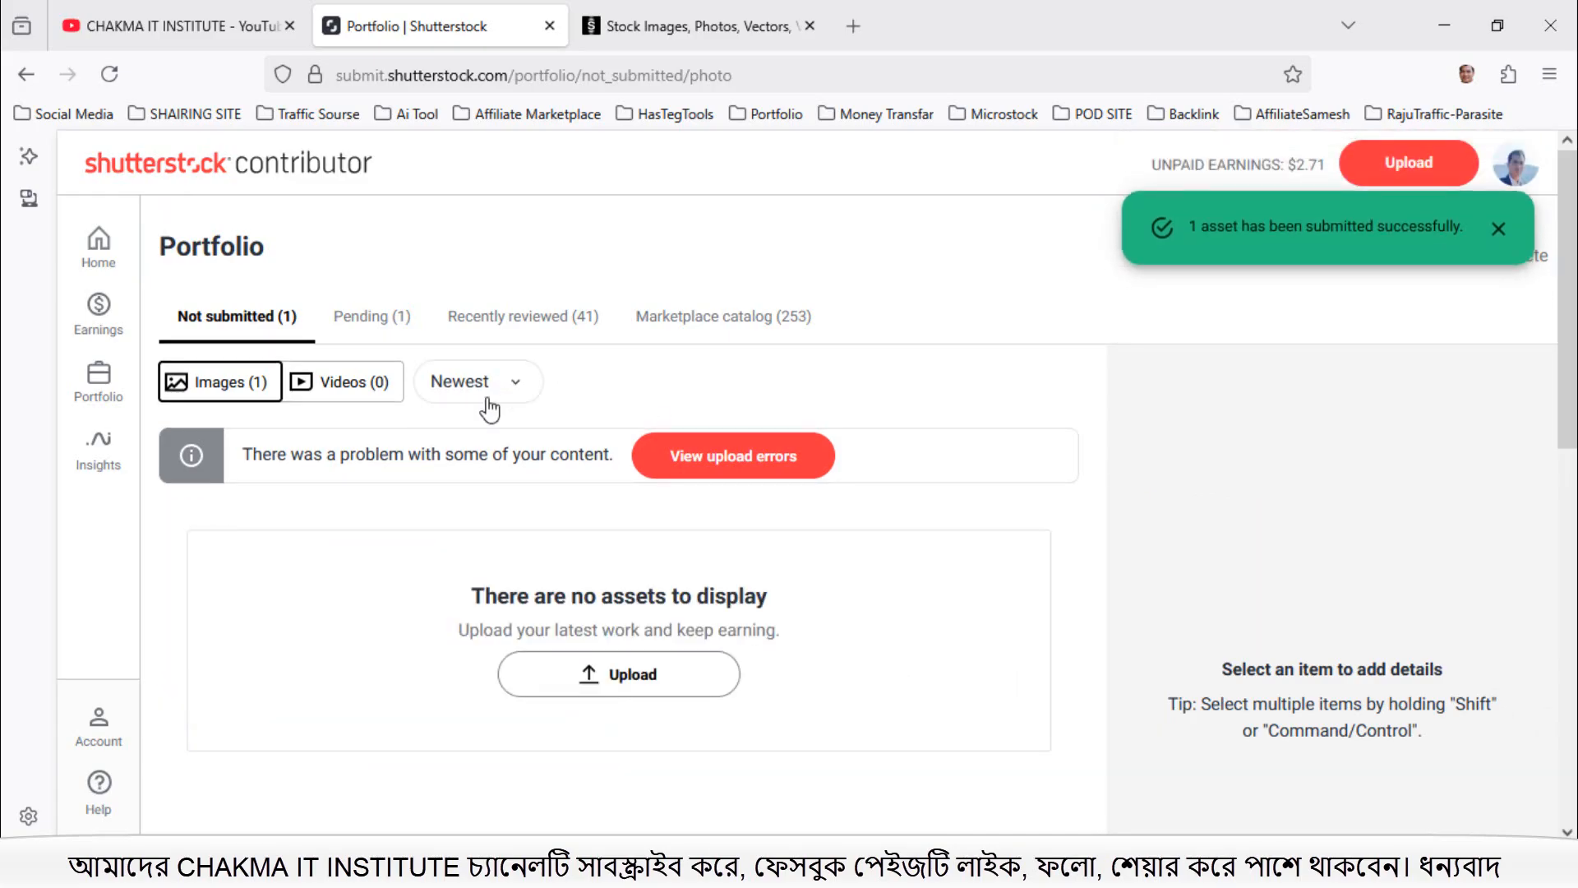
pyautogui.click(109, 74)
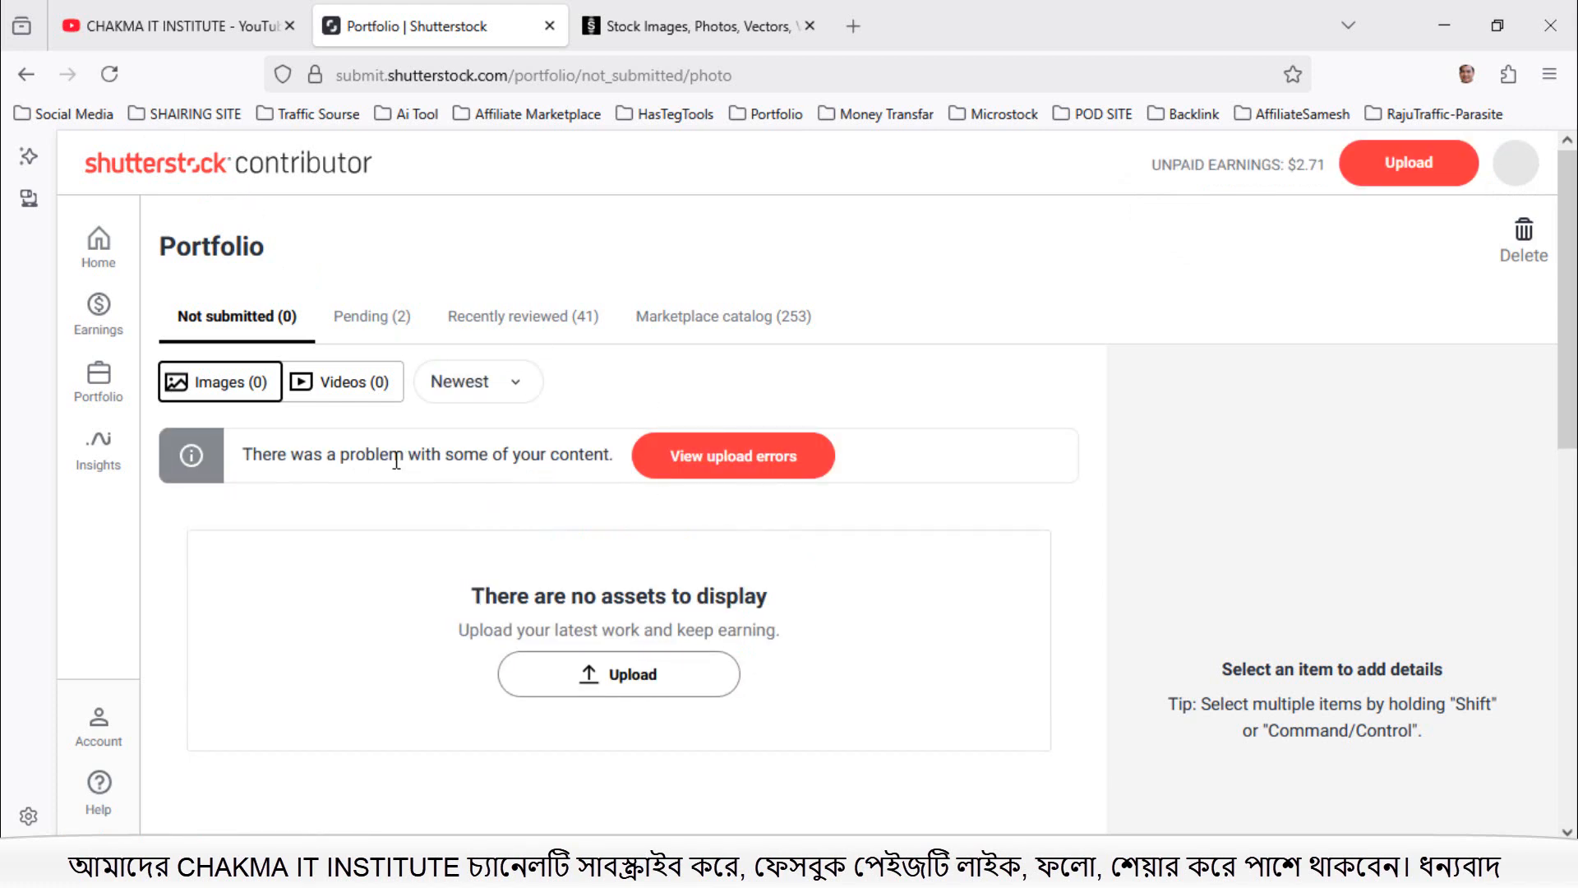
pyautogui.click(374, 329)
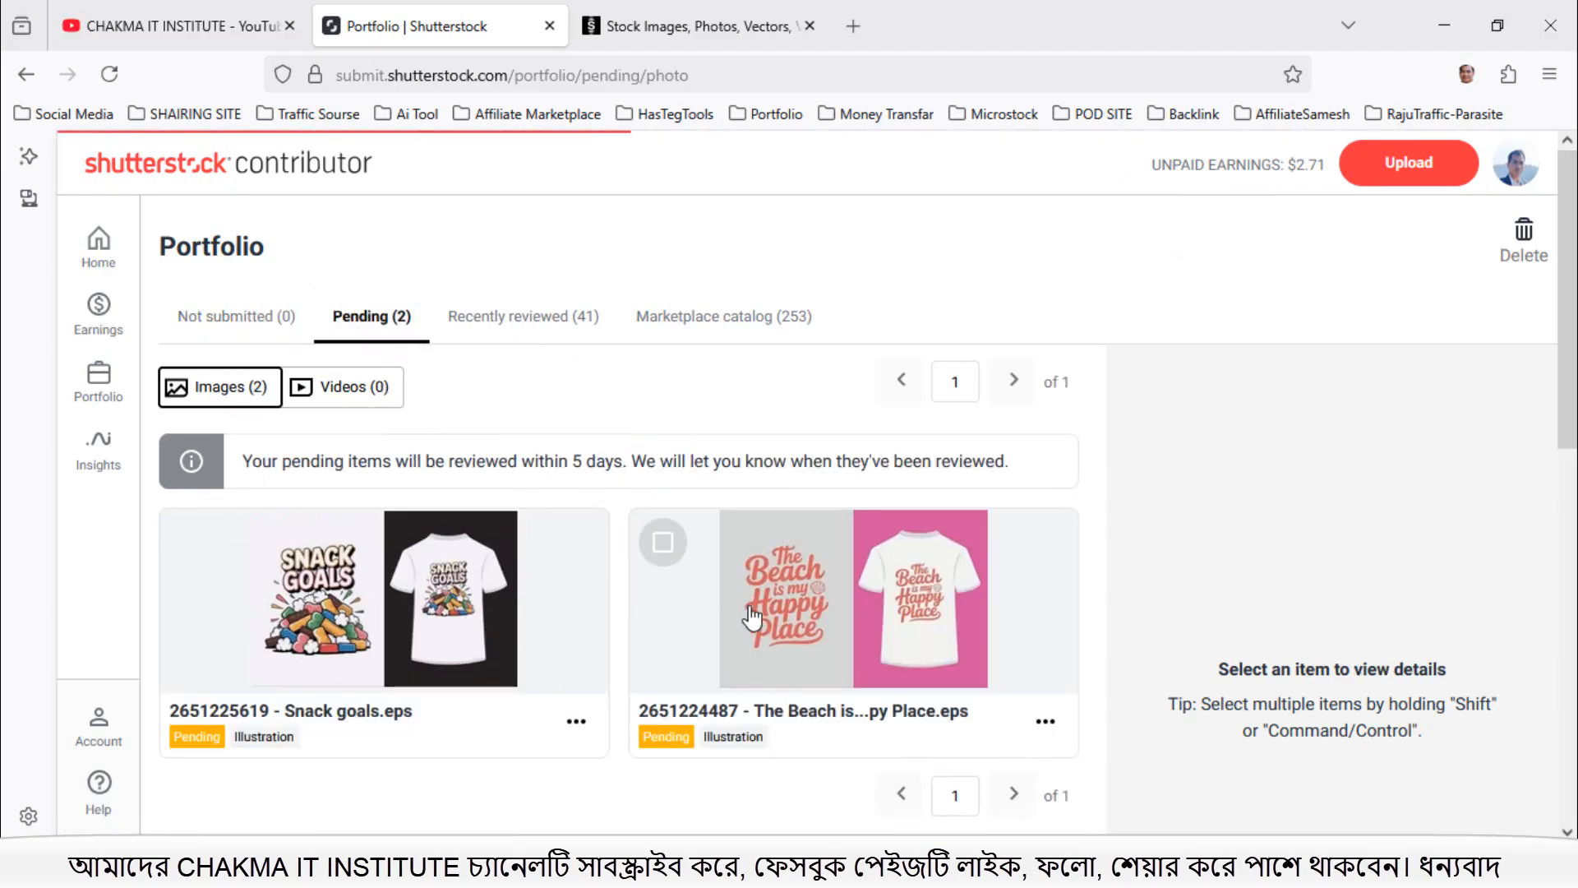
pyautogui.scroll(-3, 810, 647)
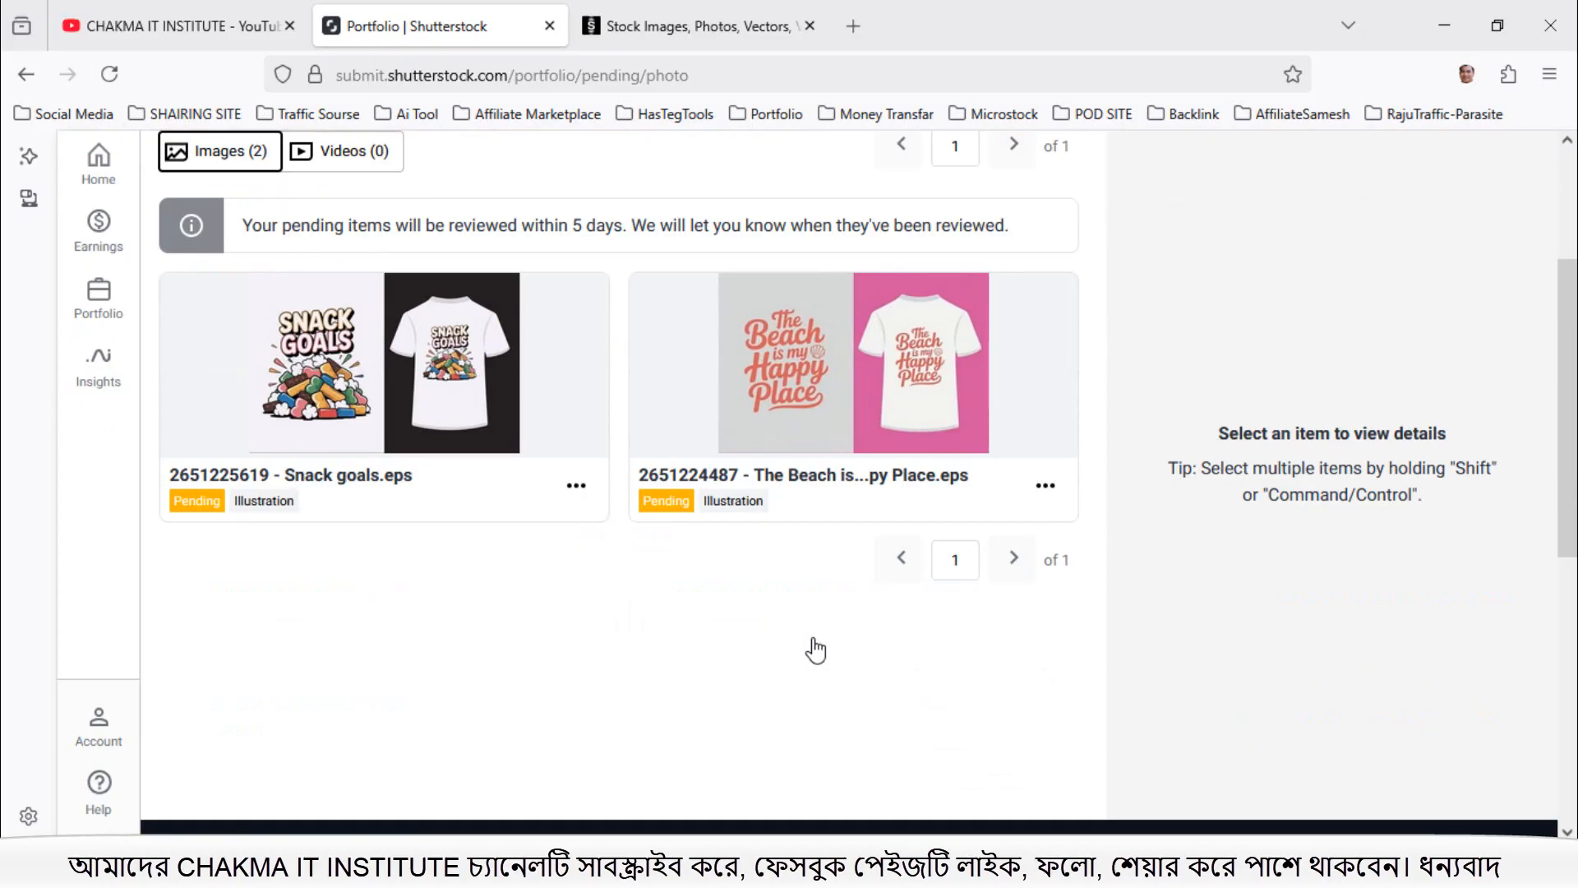
pyautogui.scroll(2, 815, 649)
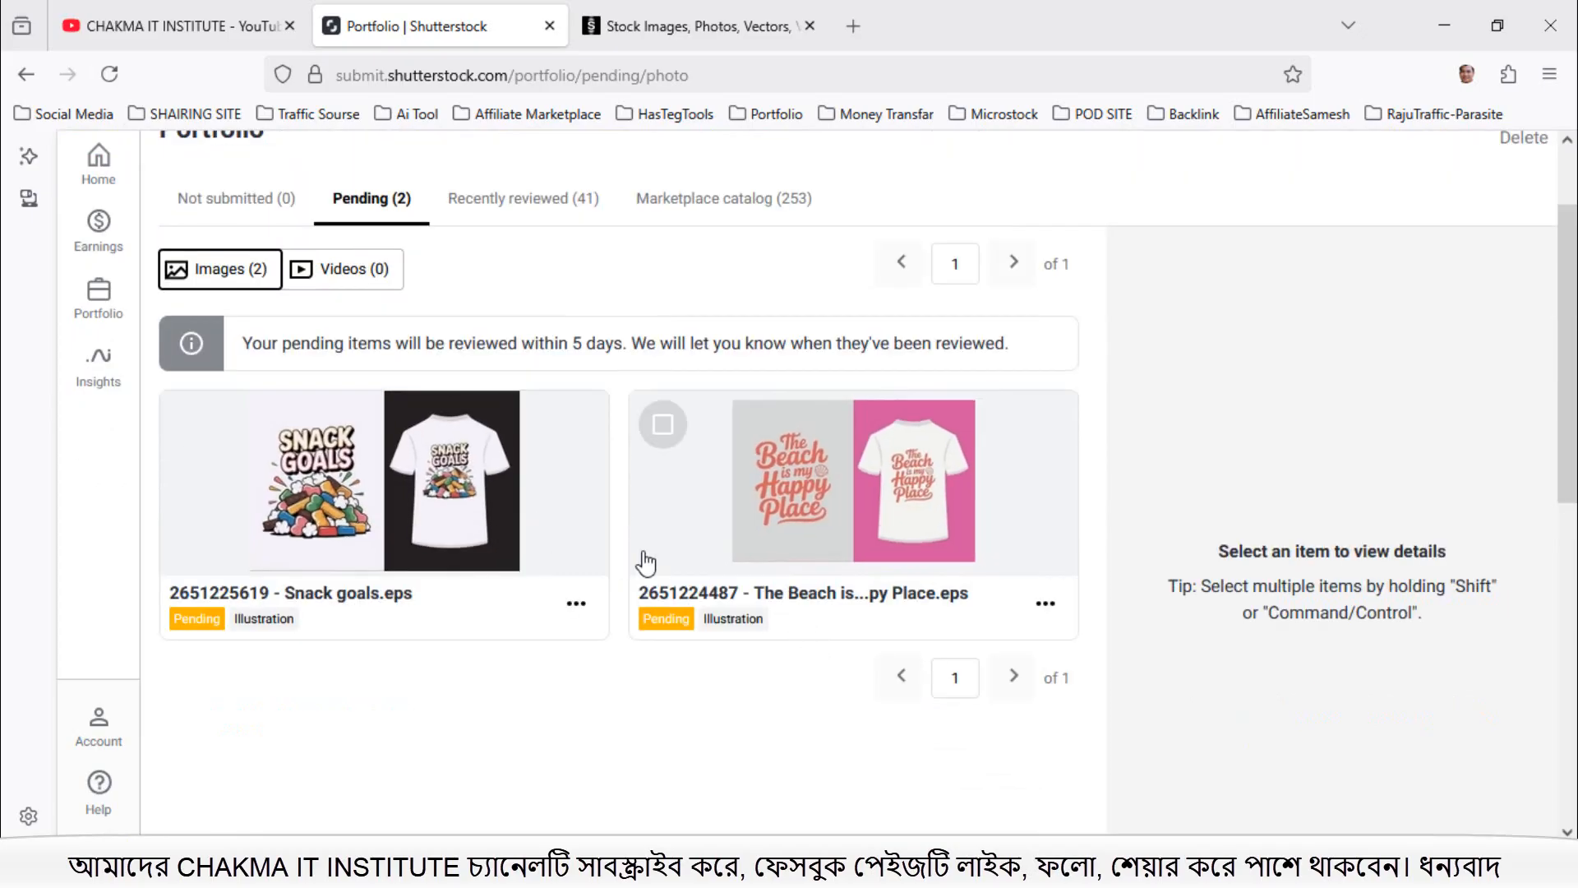
pyautogui.scroll(2, 646, 562)
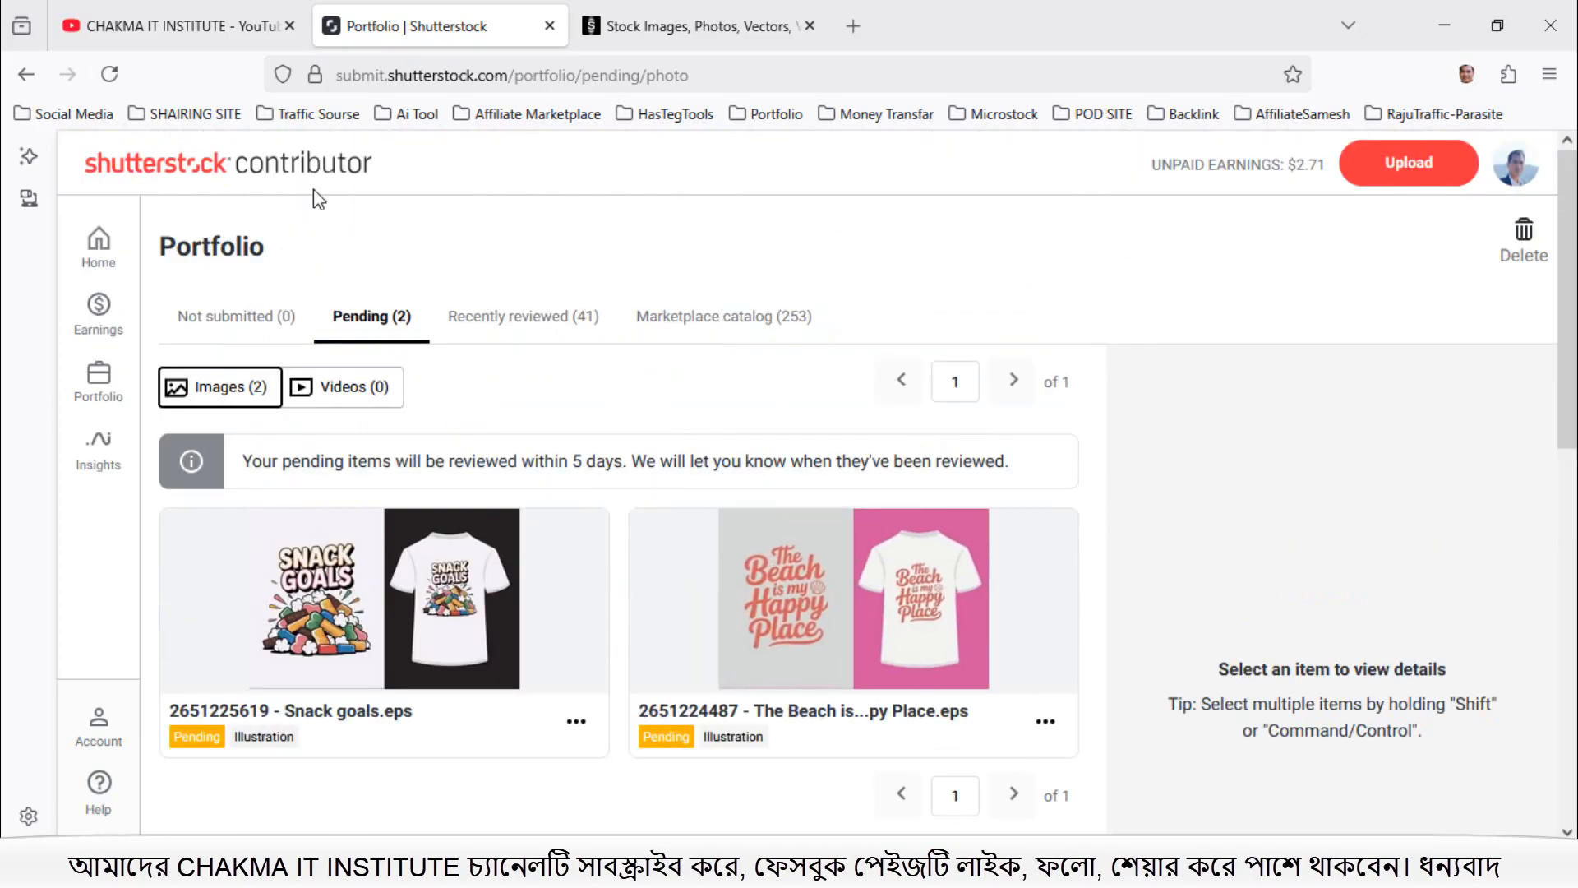
# Step: Switch to the CHAKMA IT INSTITUTE channel page on YouTube
pyautogui.click(201, 26)
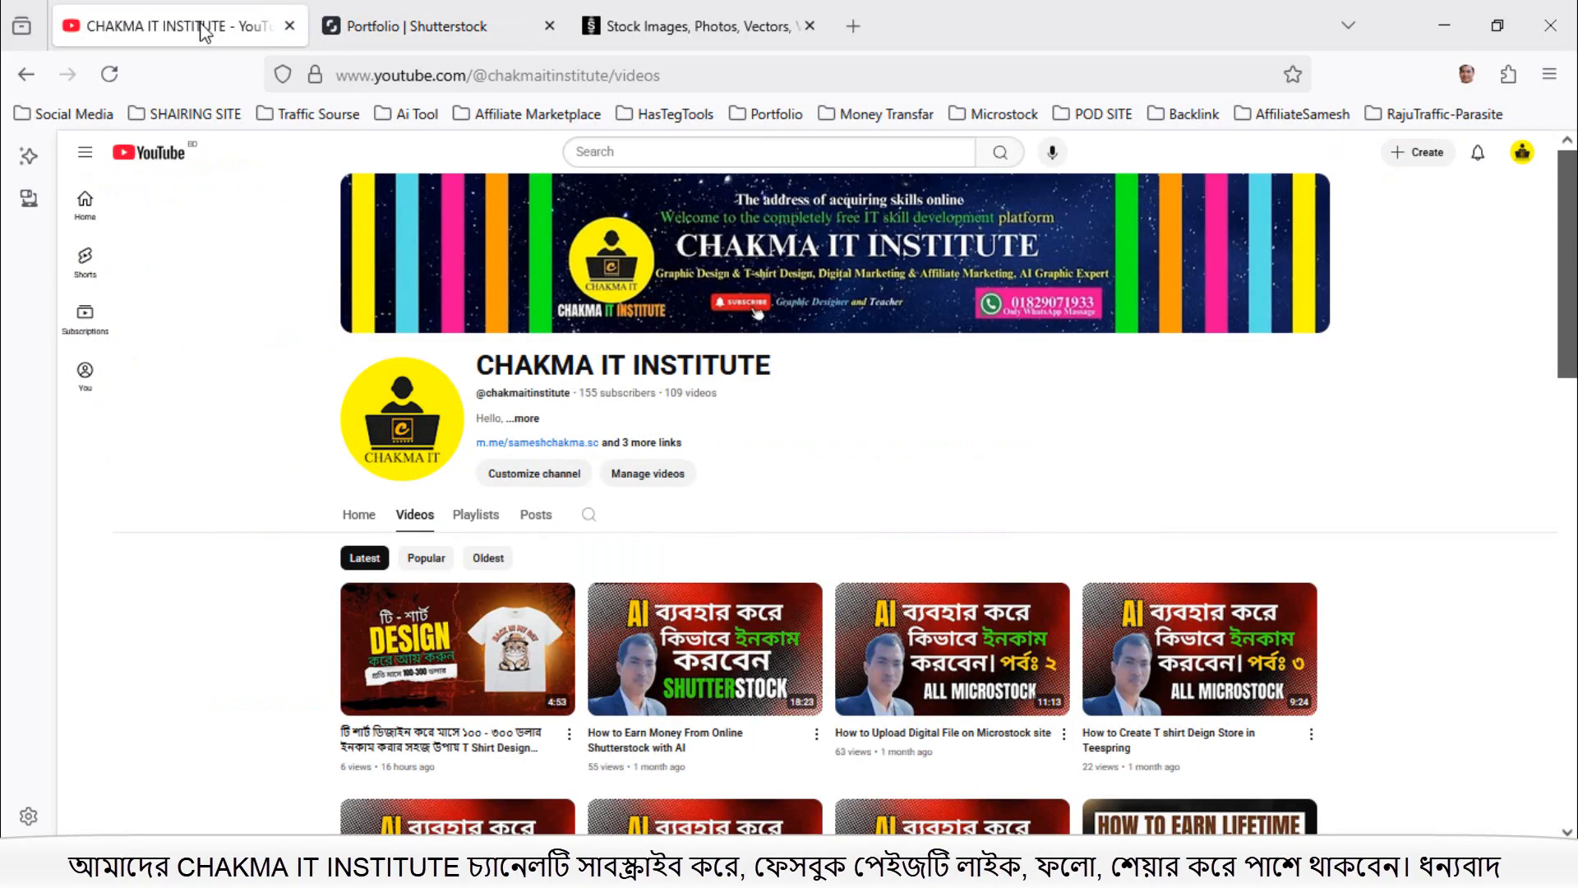